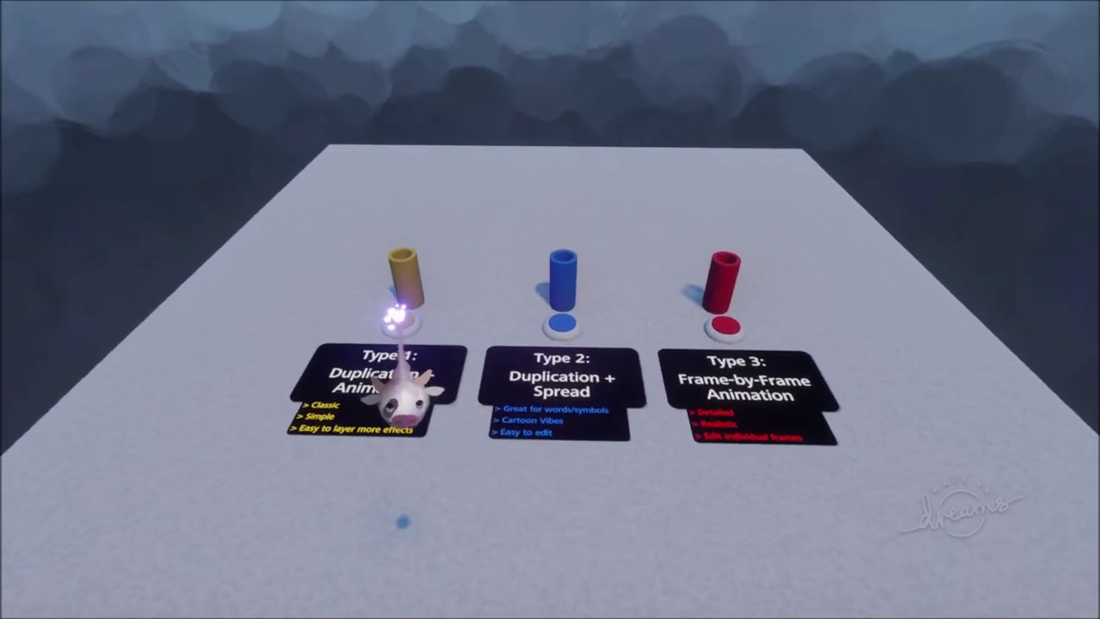
- Set off the Type 1 and Type 3 demo fireworks to compare the effects
click(400, 323)
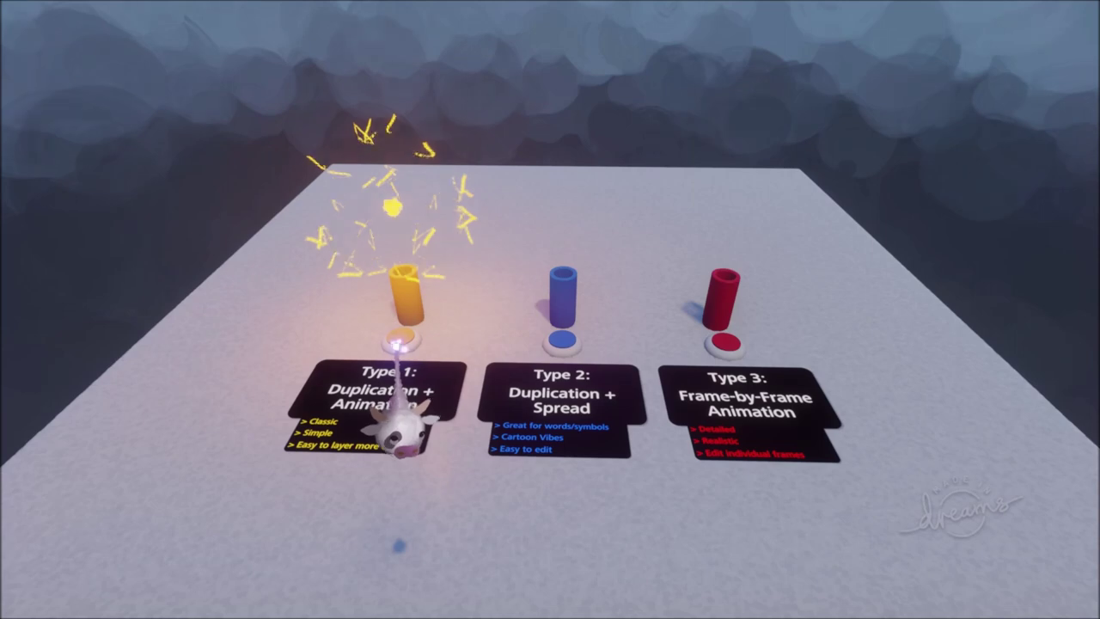
click(400, 340)
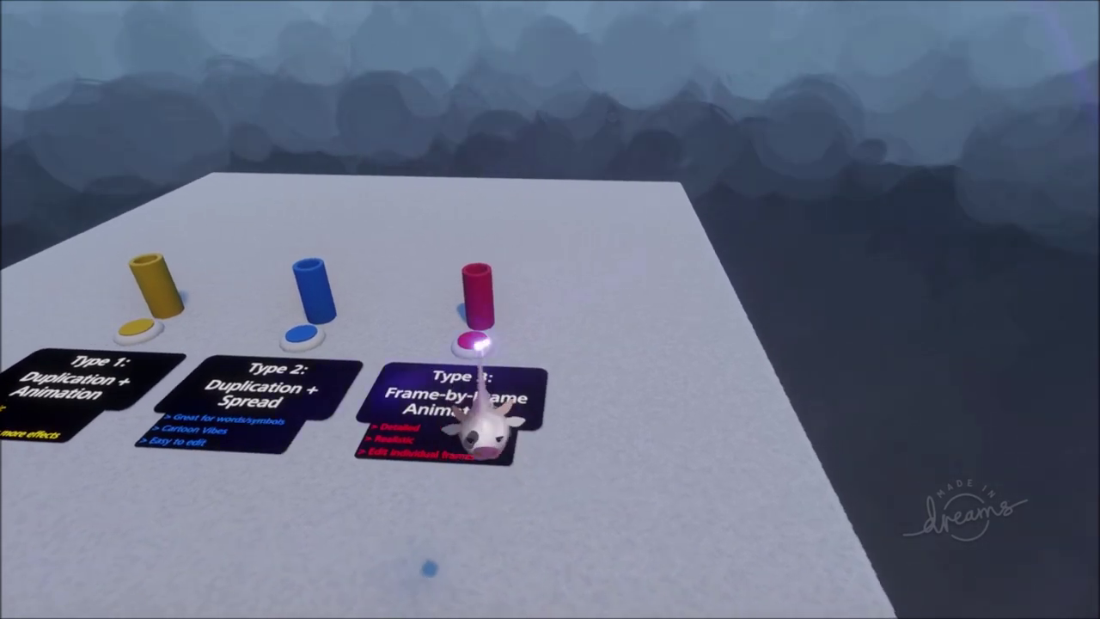
click(466, 340)
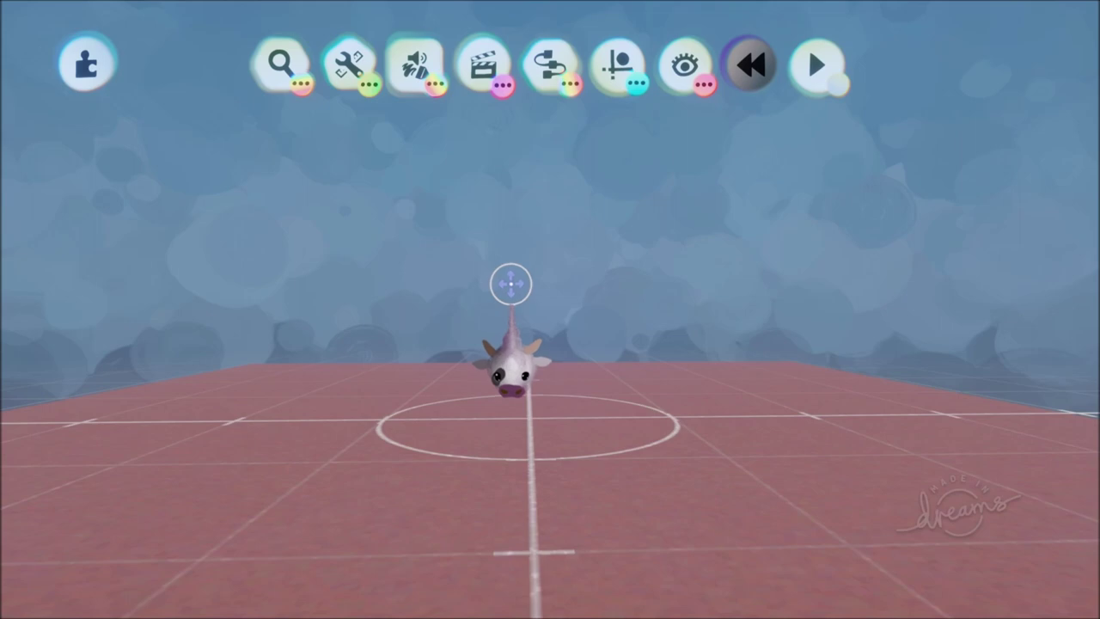
- Enter Paint Mode and choose the Straight brush with a golden yellow colour
click(411, 77)
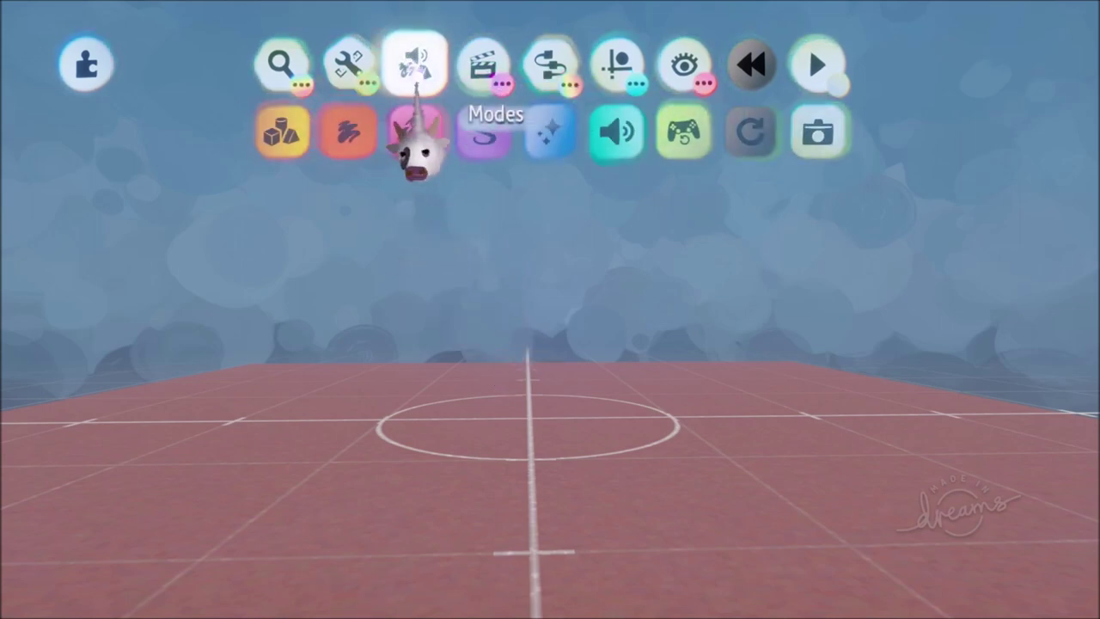
click(418, 128)
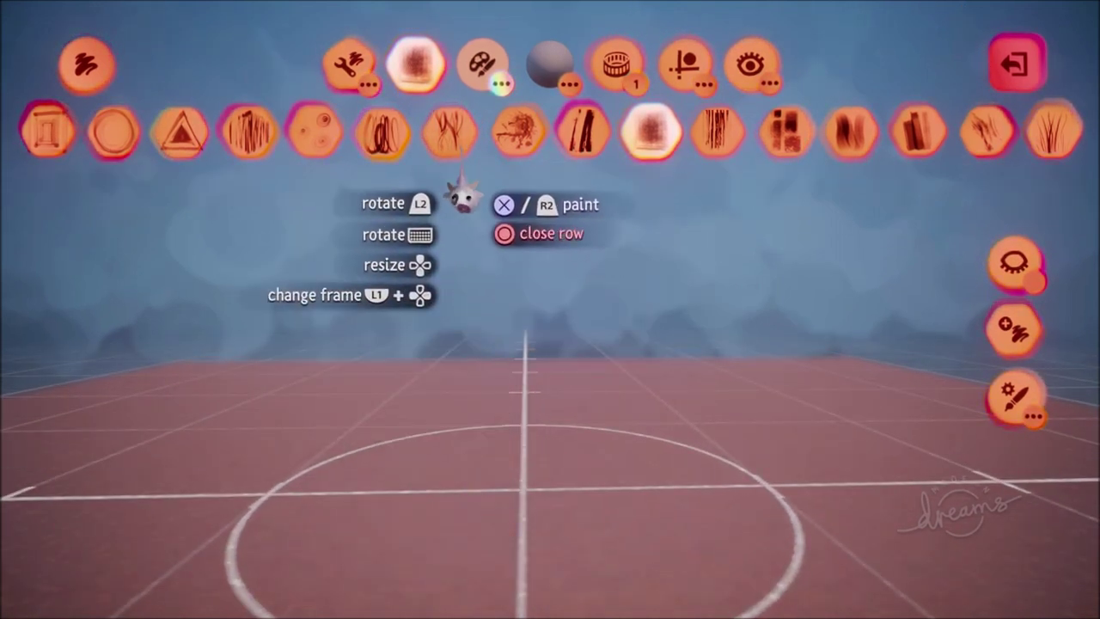
click(586, 132)
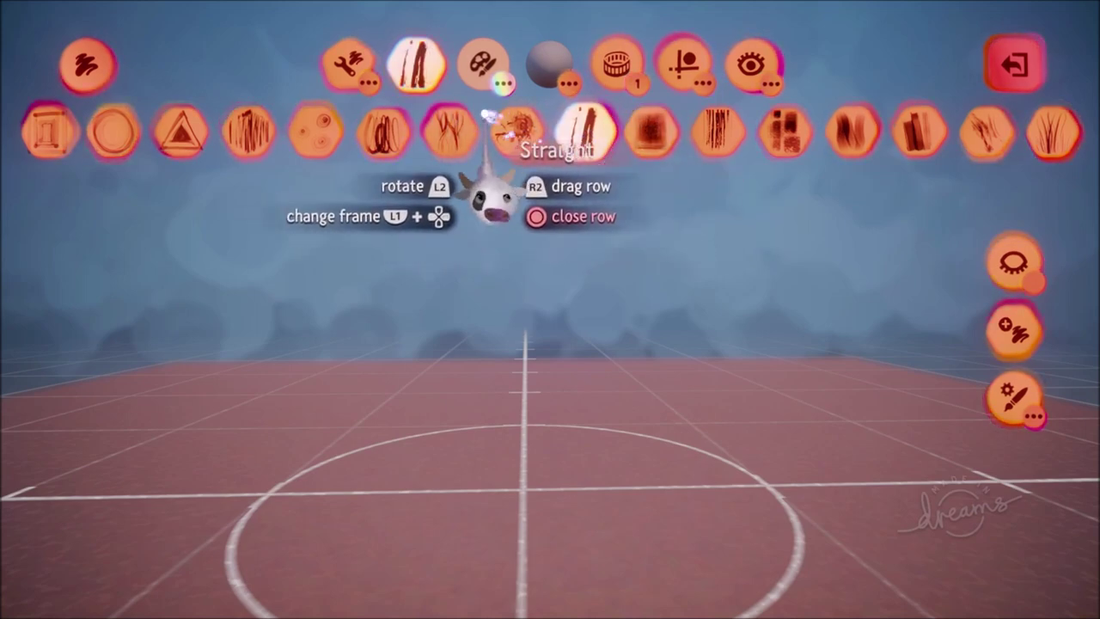
click(485, 74)
click(516, 136)
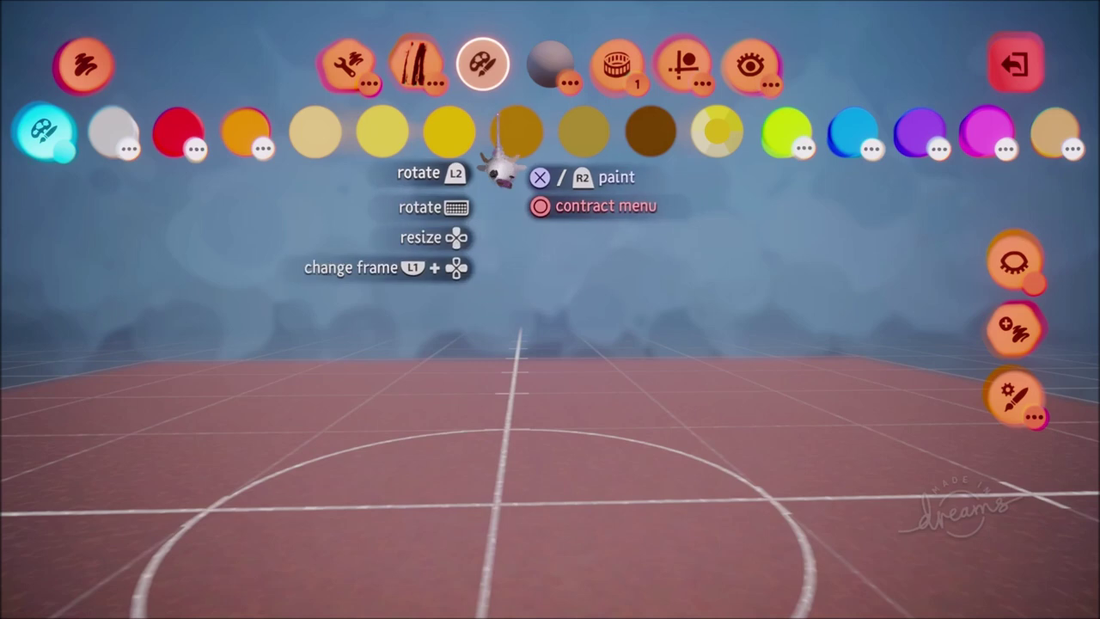
click(450, 131)
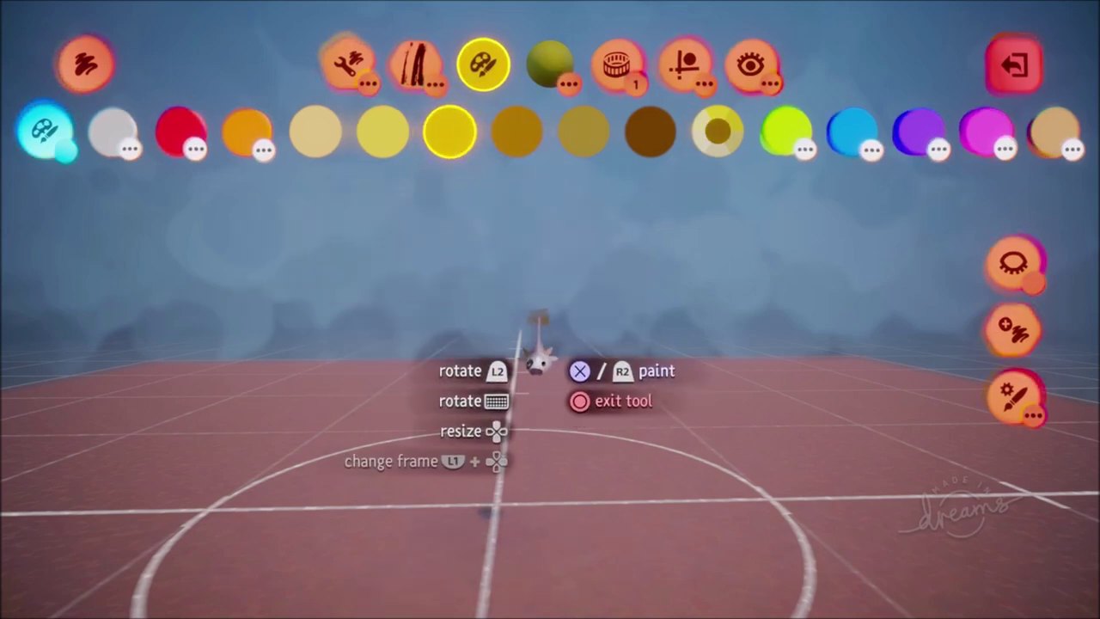
- Paint an open, nearly circular stroke above the middle of the floor, and leave Paint Mode
drag(429, 397, 541, 447)
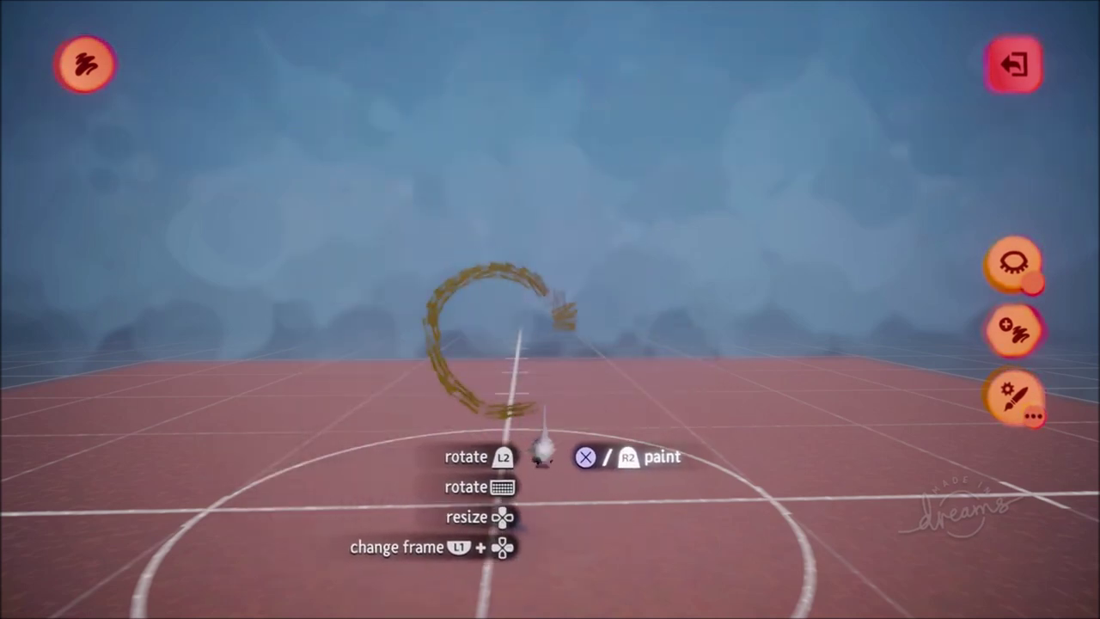
scroll(538, 387, up, 1)
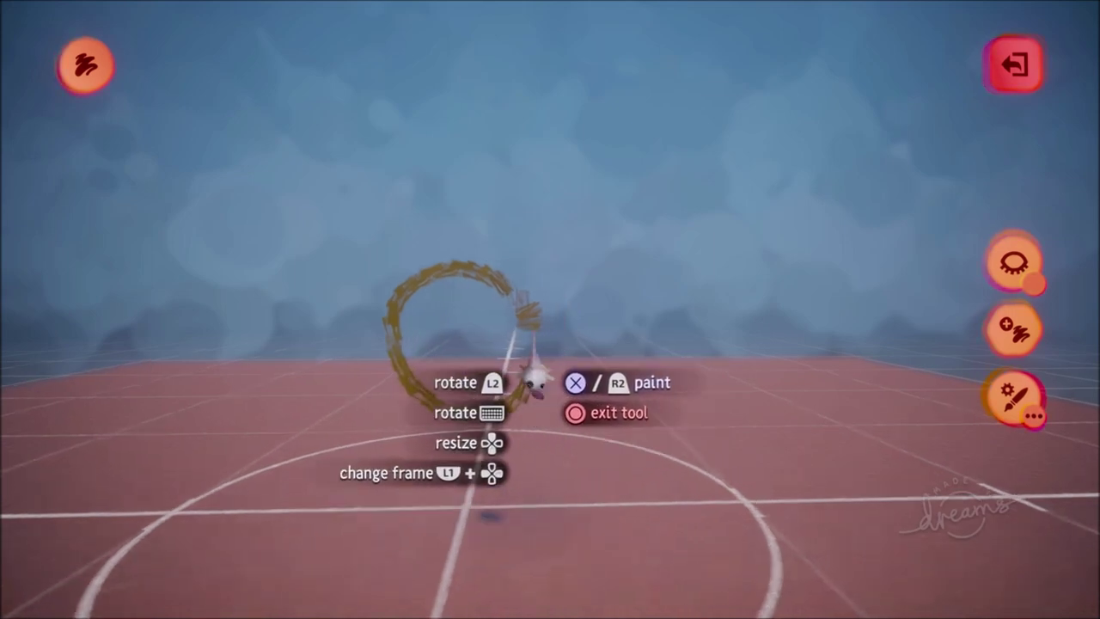
scroll(540, 404, up, 2)
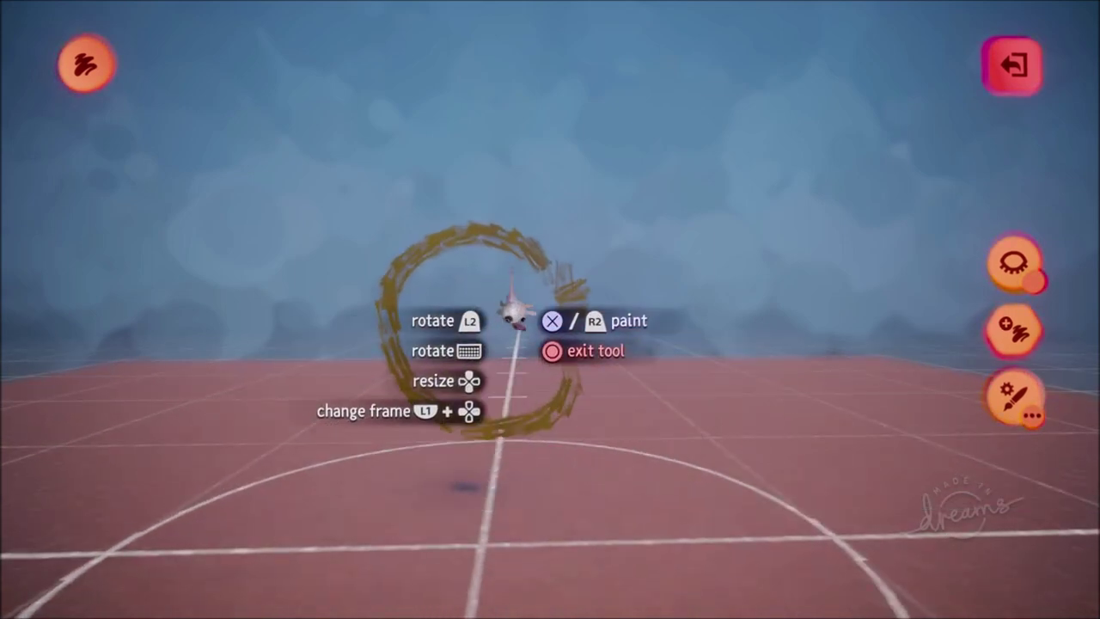
key(Escape)
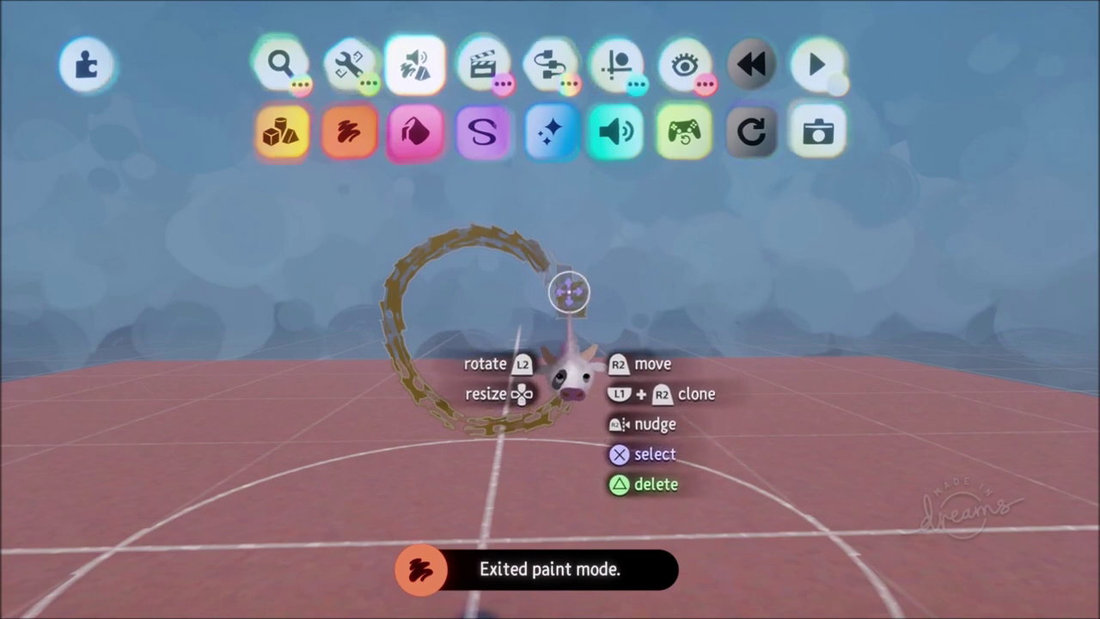
- Open the painting's properties and set its glow to 54%
right_click(569, 292)
drag(456, 319, 349, 331)
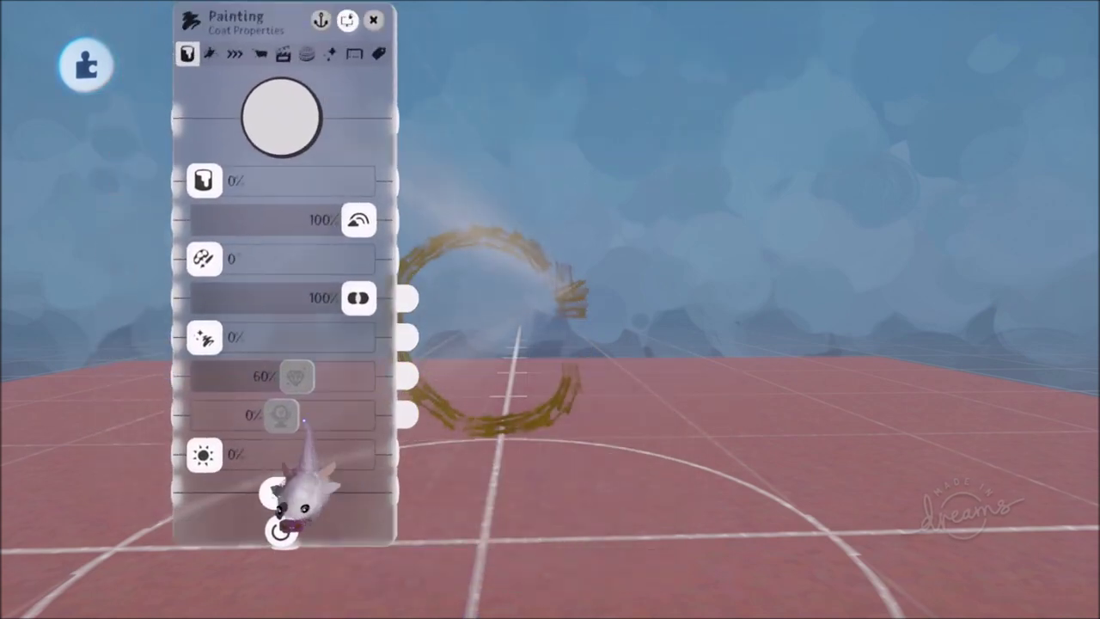
drag(204, 454, 287, 453)
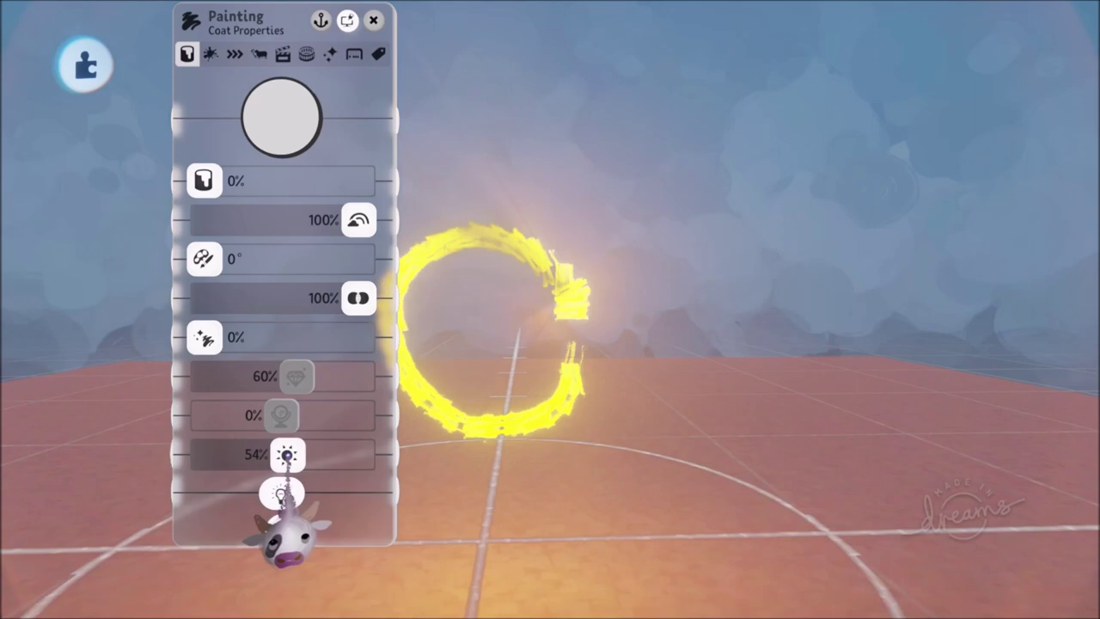
- Set the painting's animation speed to 1,048% and turn on its explosion-style animation
mouse_move(325, 240)
mouse_down()
mouse_move(473, 338)
mouse_move(363, 257)
mouse_up()
click(431, 166)
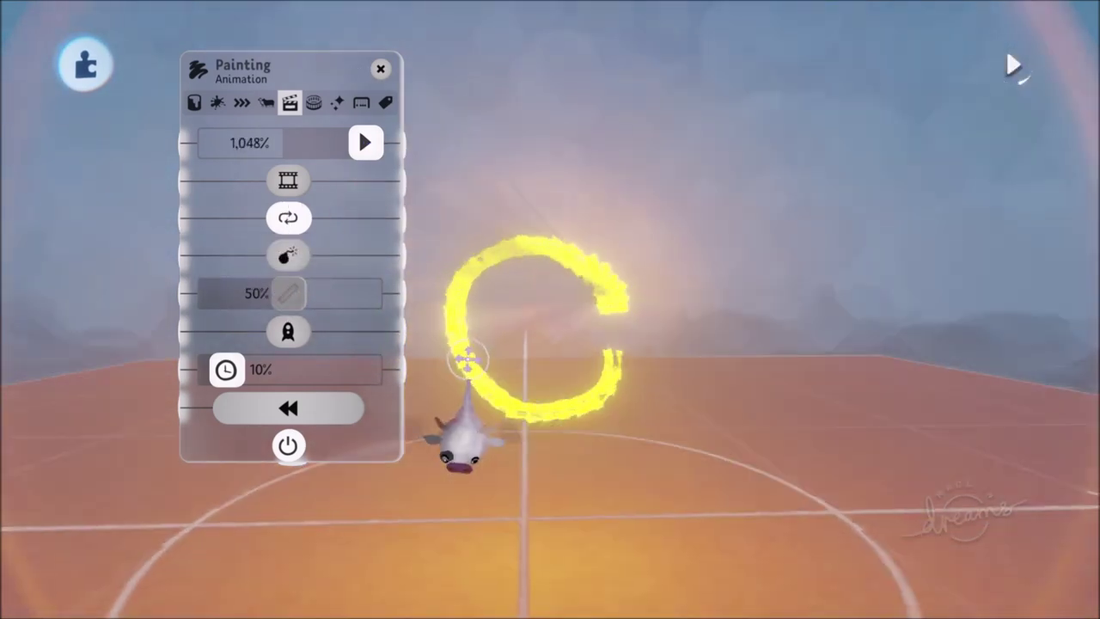
click(288, 256)
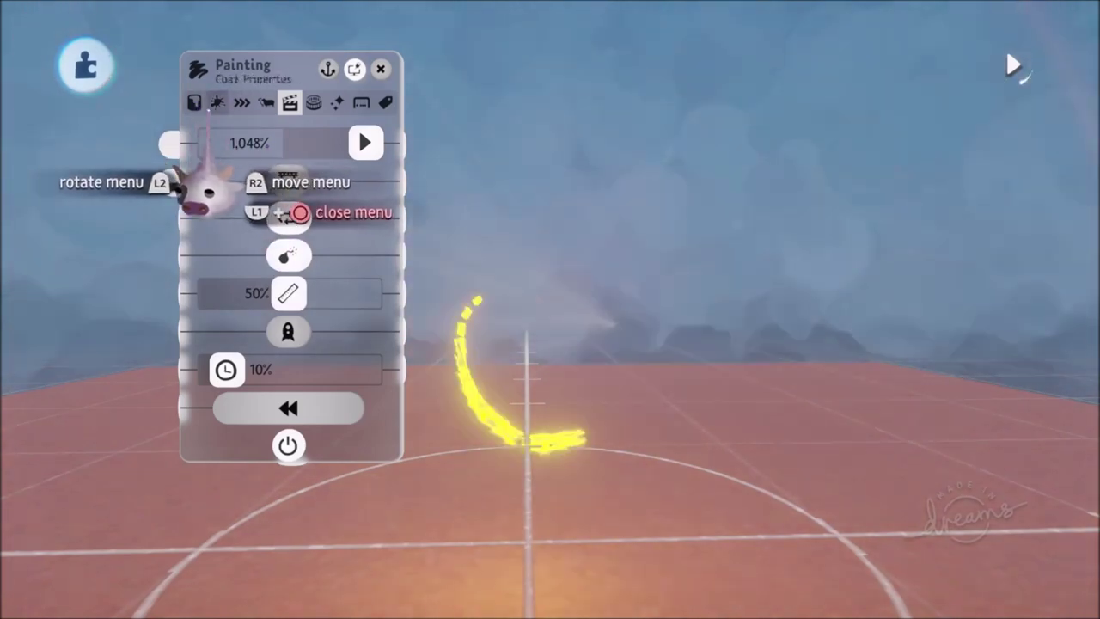
- Give the painting All Directions rotational duplicates and slightly raise the number of copies
click(266, 103)
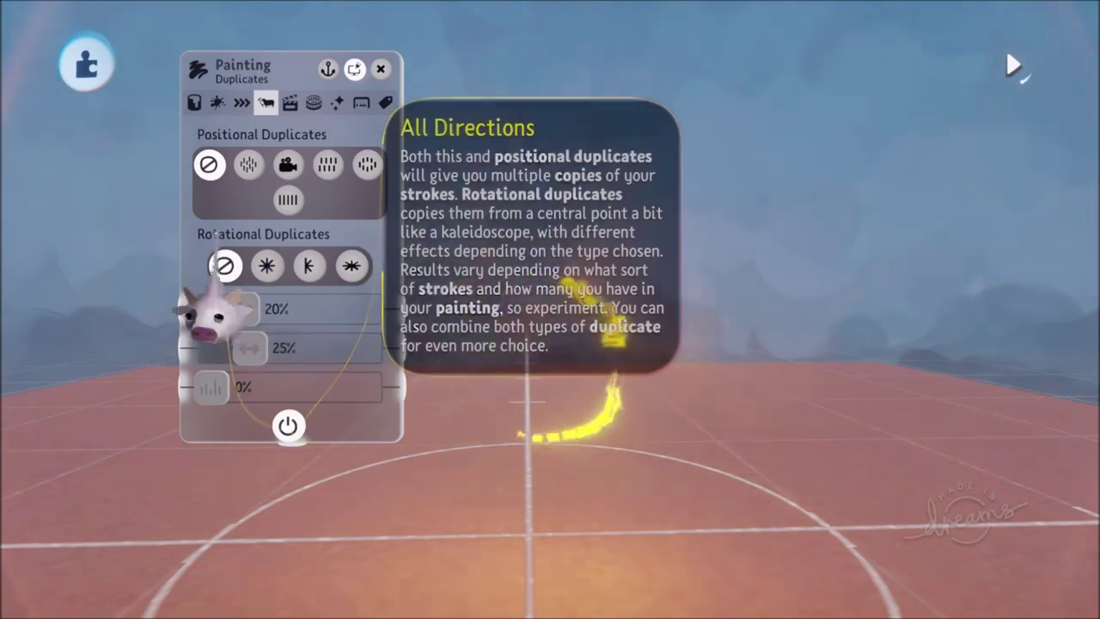
click(267, 265)
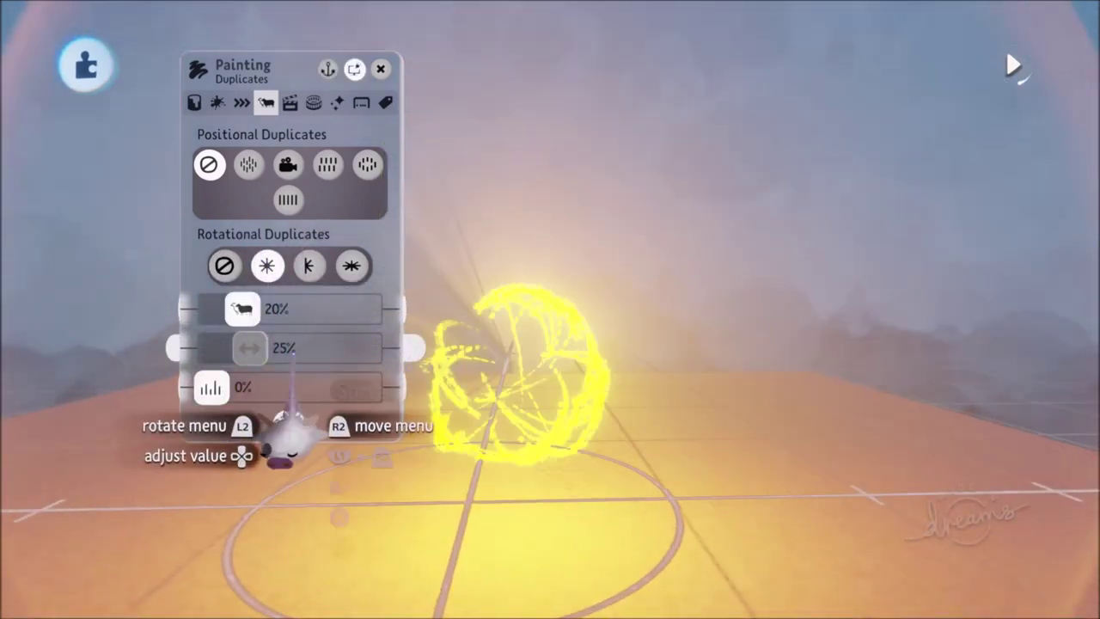
drag(290, 369, 226, 340)
mouse_move(191, 280)
mouse_down()
mouse_move(242, 279)
mouse_move(206, 279)
mouse_up()
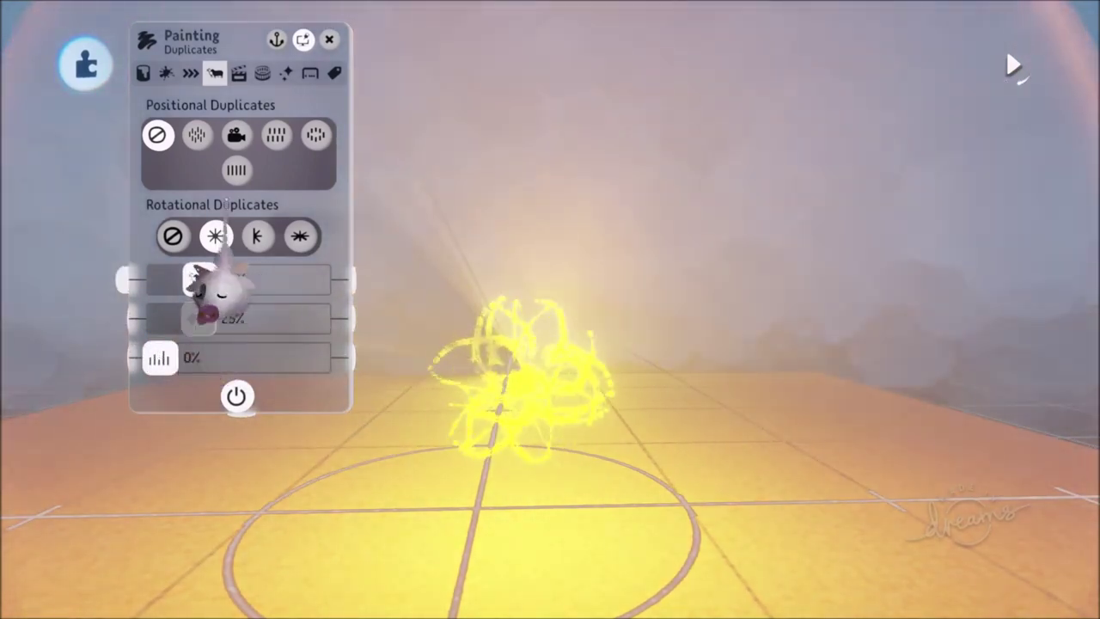
- Turn off the animation's looping, try a stroke length of 100%, restore it to 50%, and close the properties
click(238, 73)
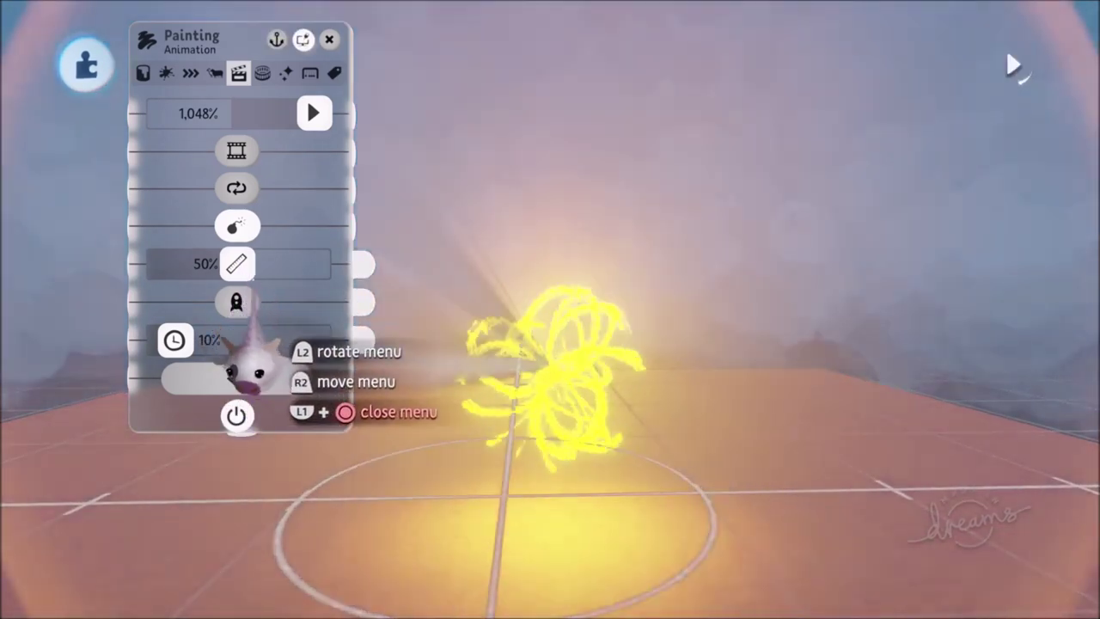
drag(238, 264, 316, 266)
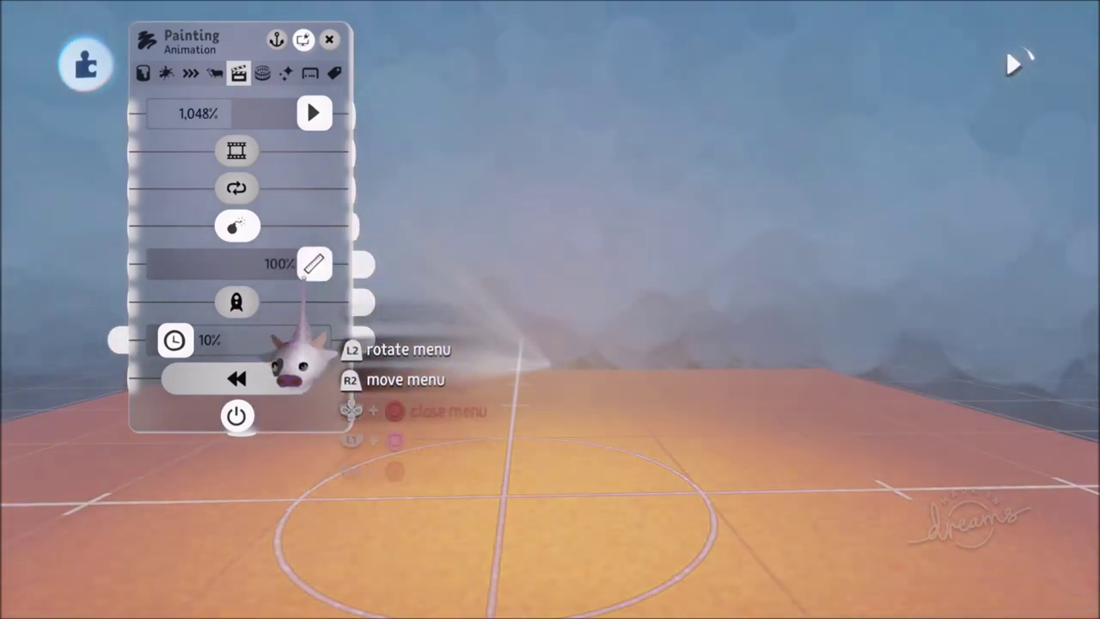
drag(313, 265, 277, 264)
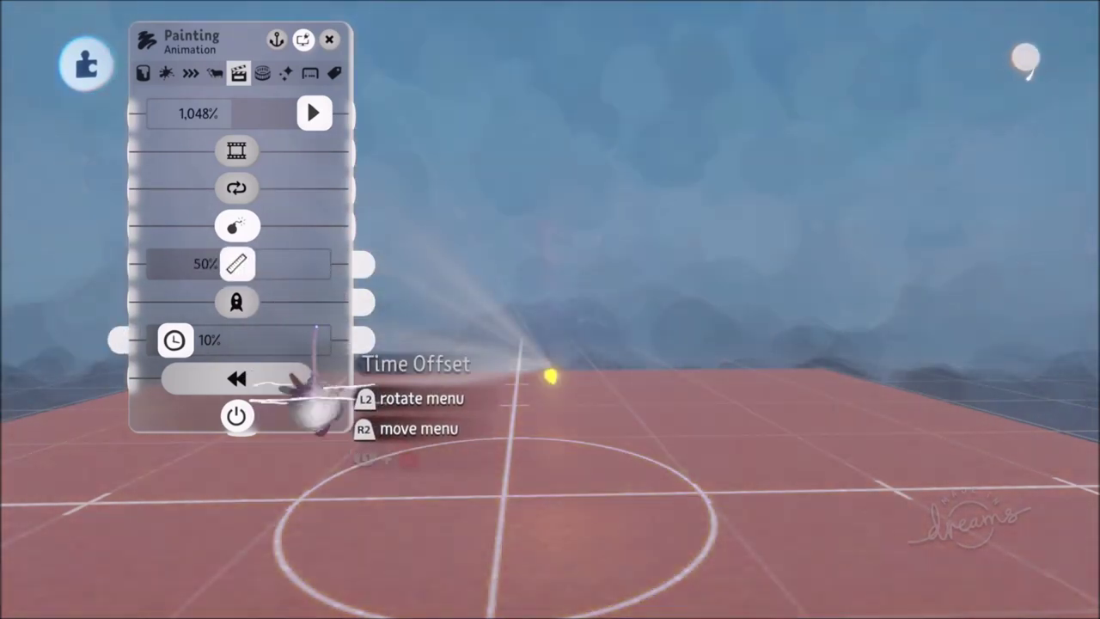
key(Escape)
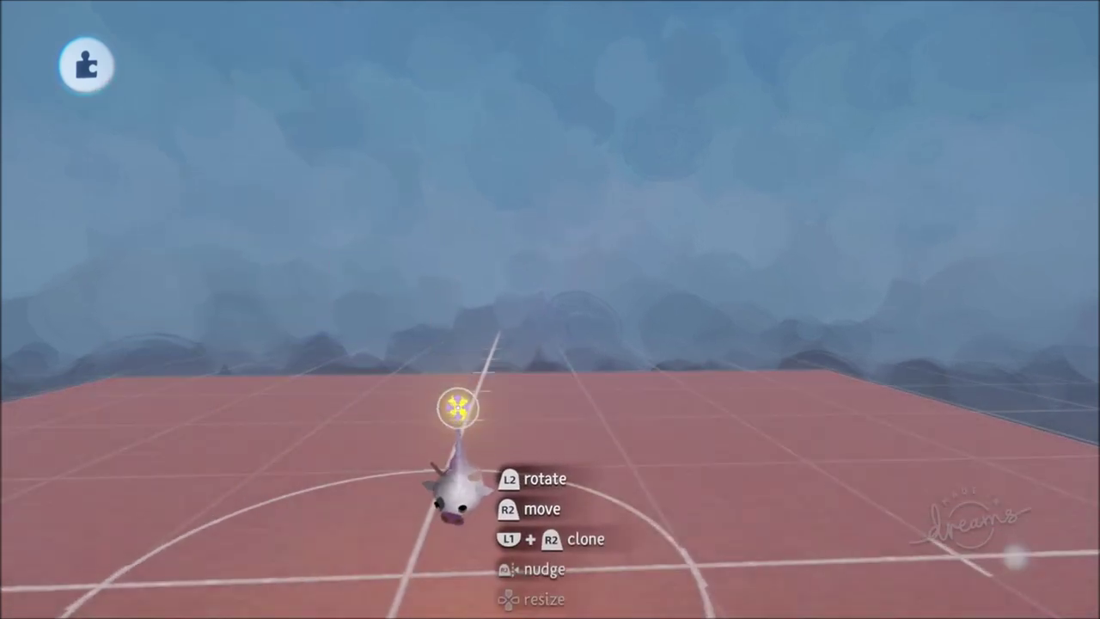
- Reopen the painting, add a long curved stroke running from the ring's open side out past its far side, and preview the effect
click(458, 430)
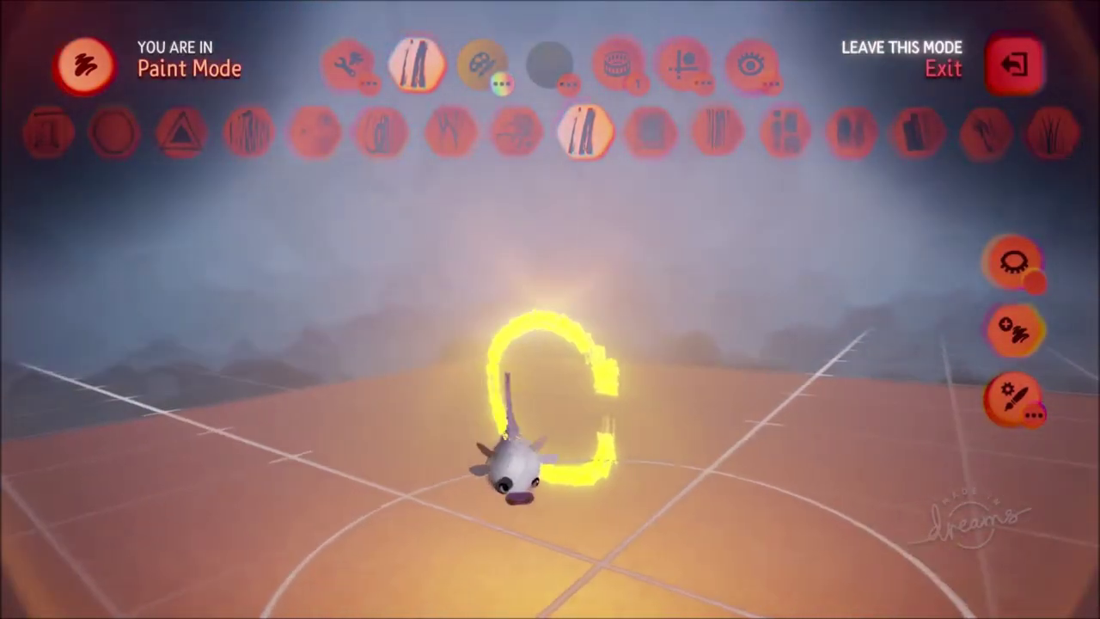
mouse_move(515, 477)
middle_down()
mouse_move(496, 456)
mouse_move(488, 476)
mouse_move(517, 471)
middle_up()
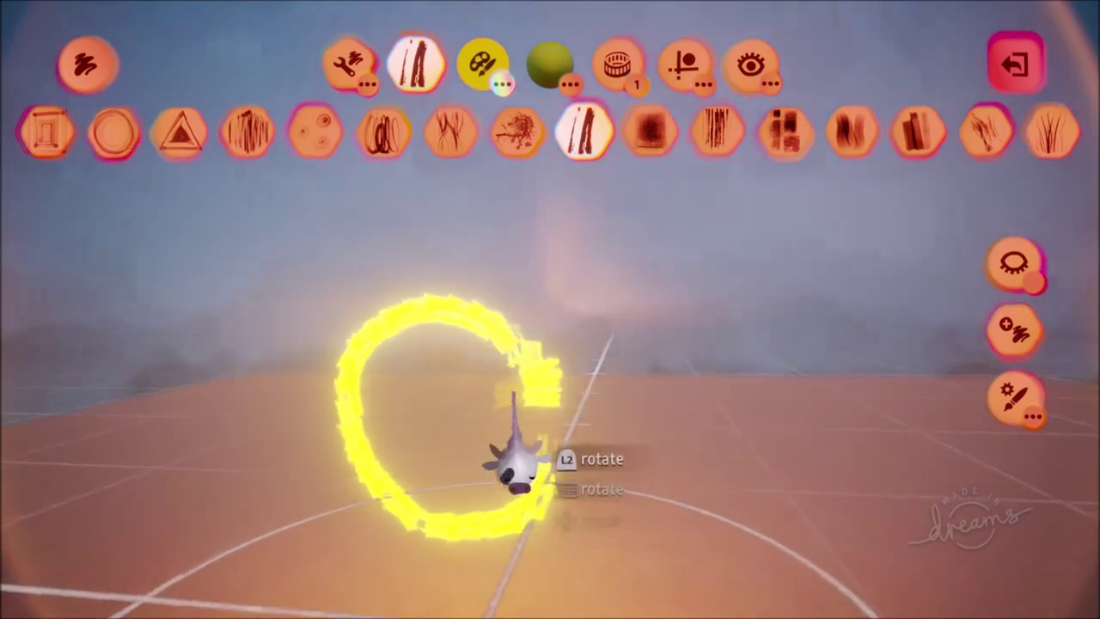
drag(515, 468, 522, 434)
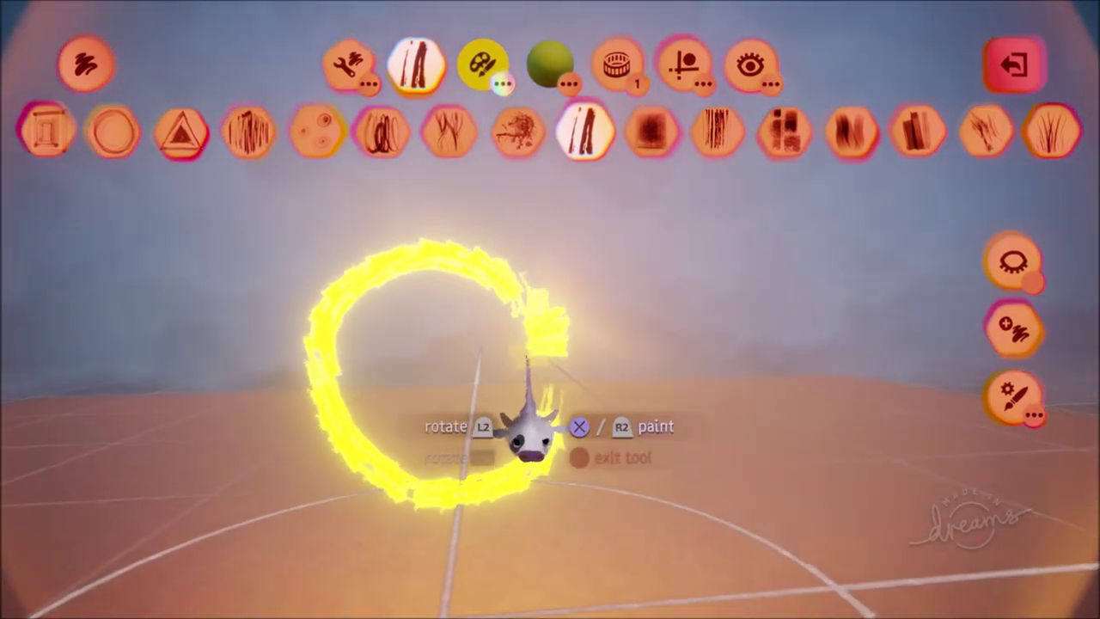
scroll(559, 425, down, 3)
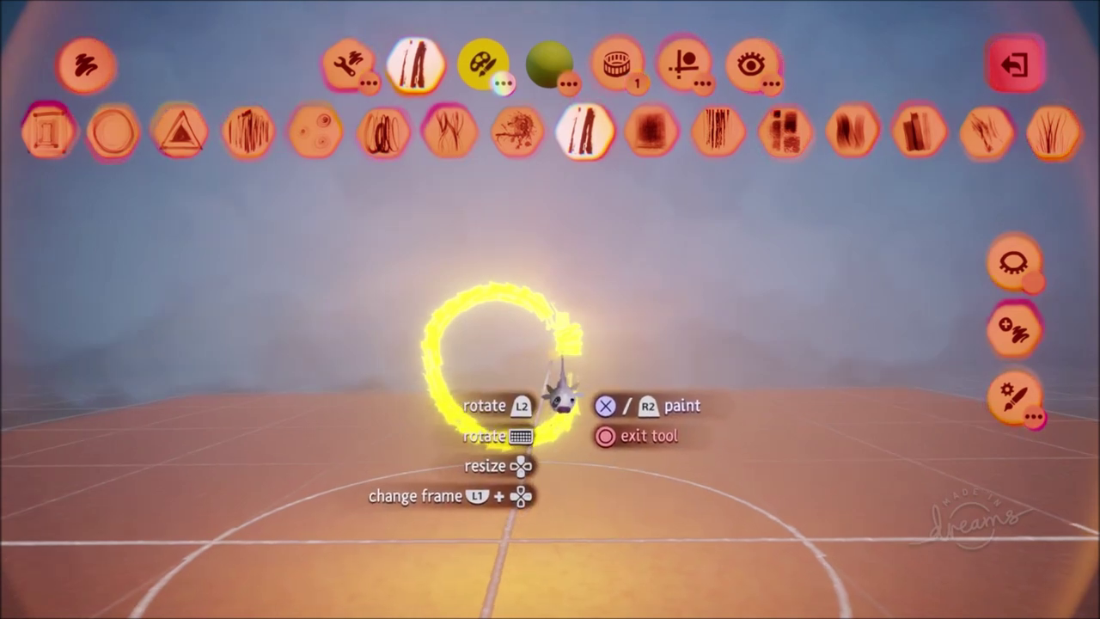
drag(565, 391, 292, 471)
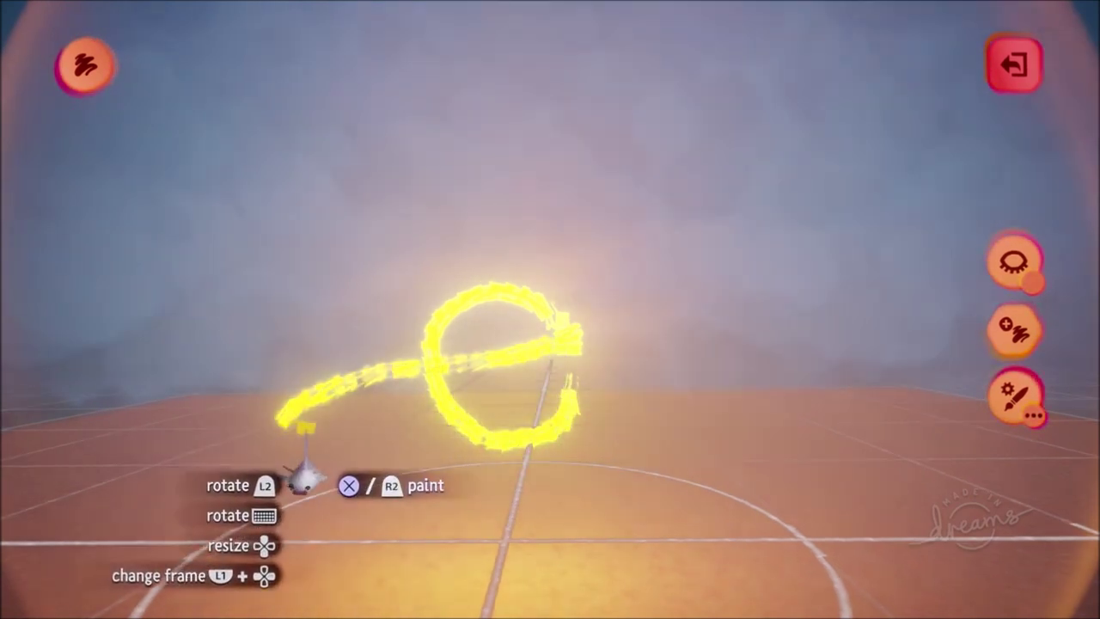
mouse_move(467, 440)
middle_down()
mouse_move(468, 417)
mouse_move(509, 431)
middle_up()
key(Escape)
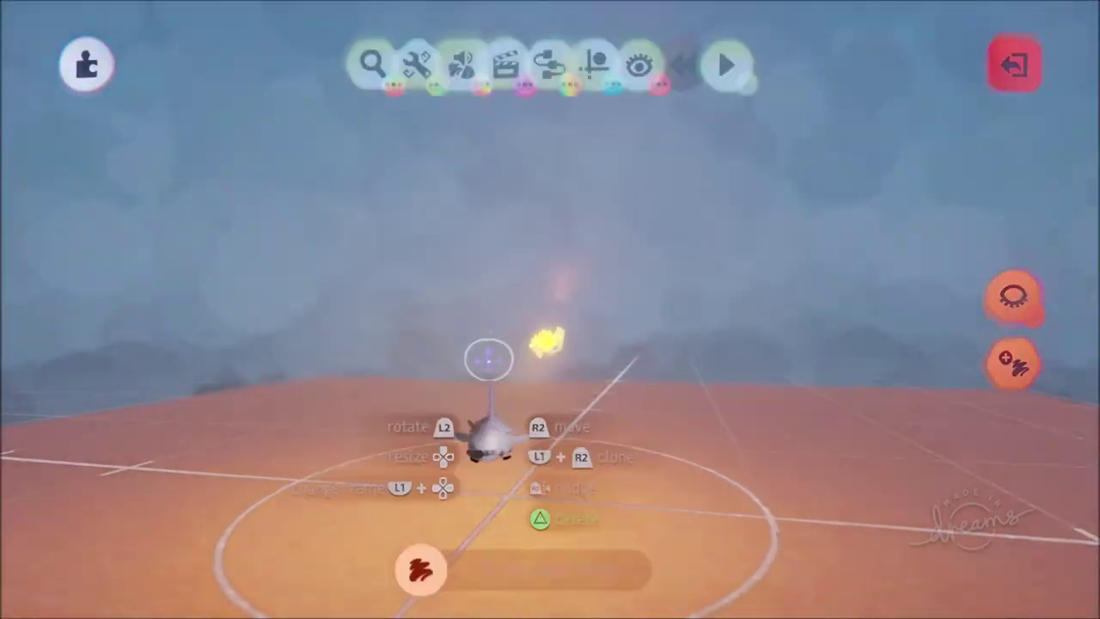
key(space)
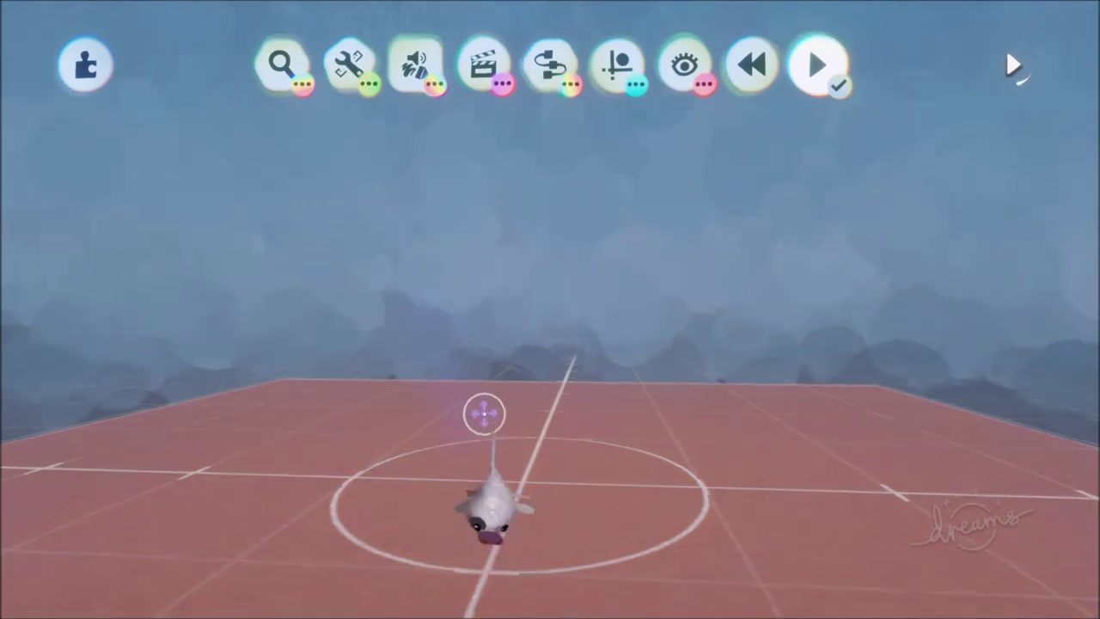
key(Left)
- Reopen the painting, add a third stroke starting near the ring's open side, leave Paint Mode, and preview the animation
double_click(532, 346)
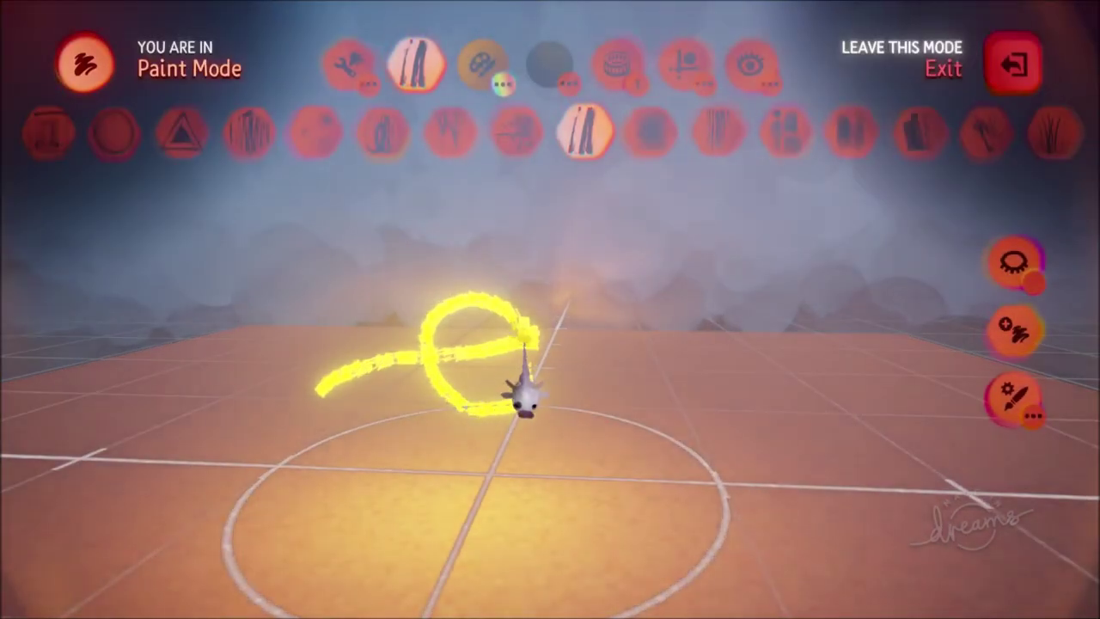
scroll(526, 339, up, 4)
mouse_move(516, 336)
middle_down()
mouse_move(501, 368)
mouse_move(525, 354)
middle_up()
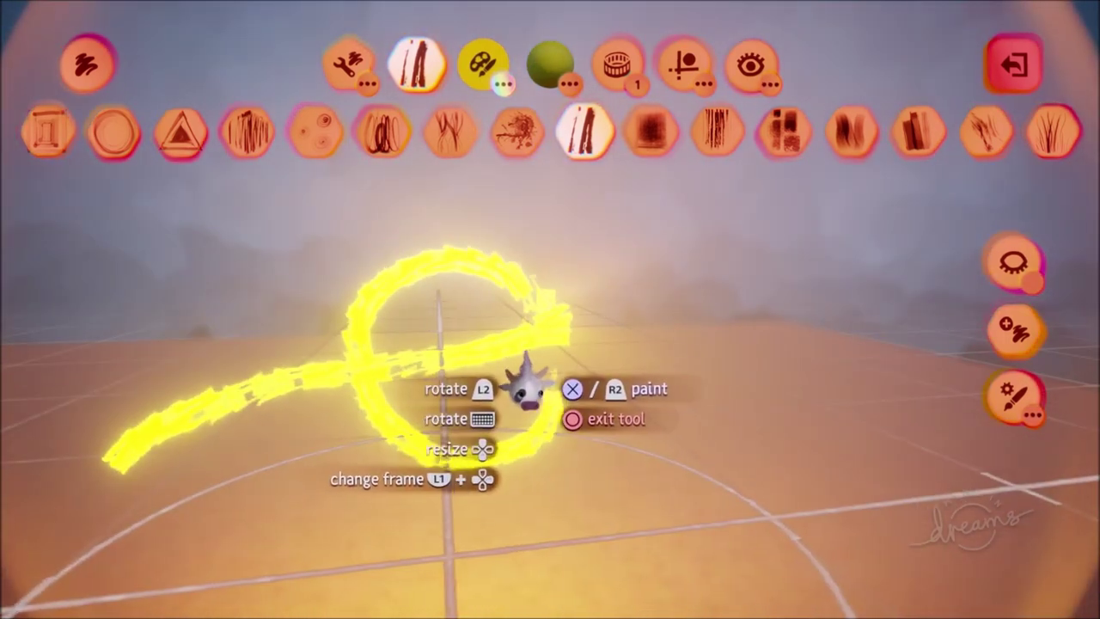
mouse_move(529, 378)
mouse_down()
mouse_move(503, 383)
mouse_move(531, 387)
mouse_move(503, 430)
mouse_move(520, 430)
mouse_move(482, 391)
mouse_up()
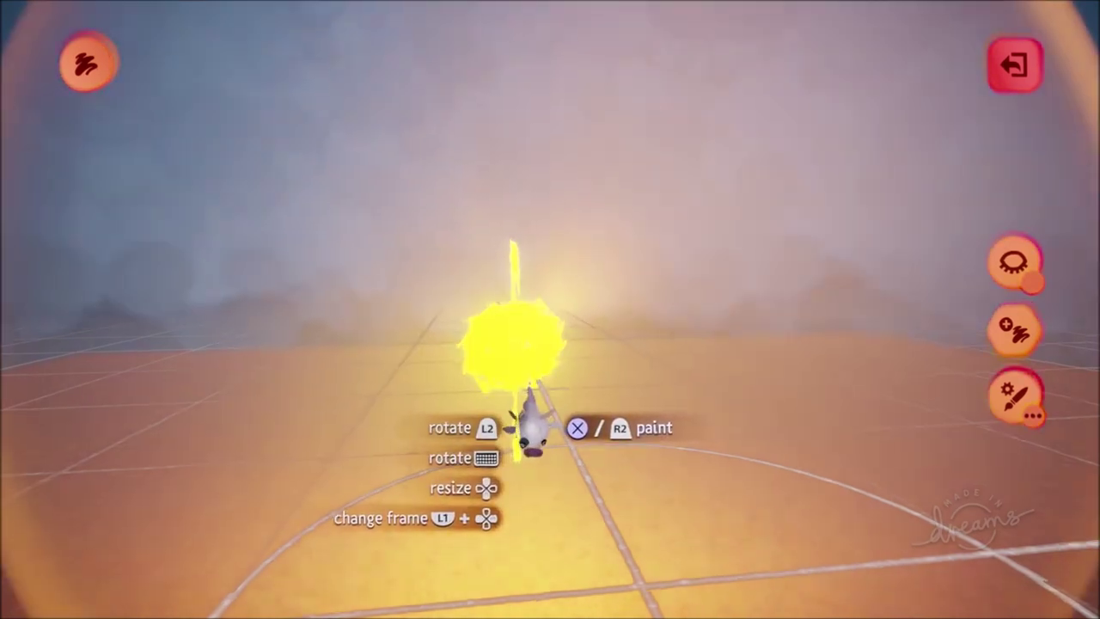
mouse_move(535, 439)
middle_down()
mouse_move(515, 425)
mouse_move(496, 435)
middle_up()
key(Escape)
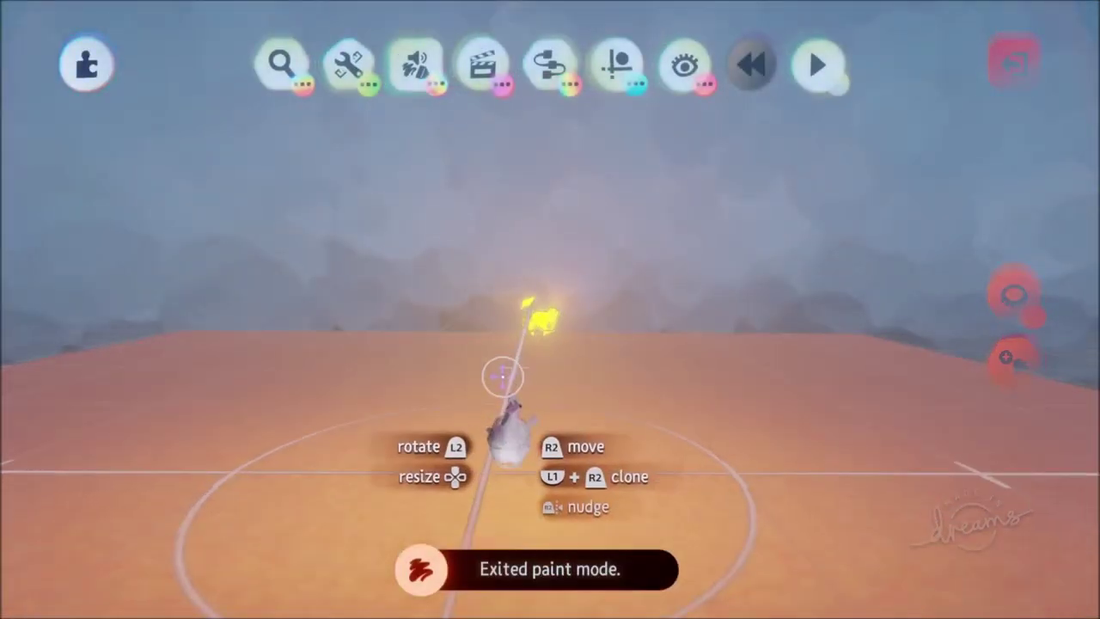
scroll(503, 376, down, 3)
key(space)
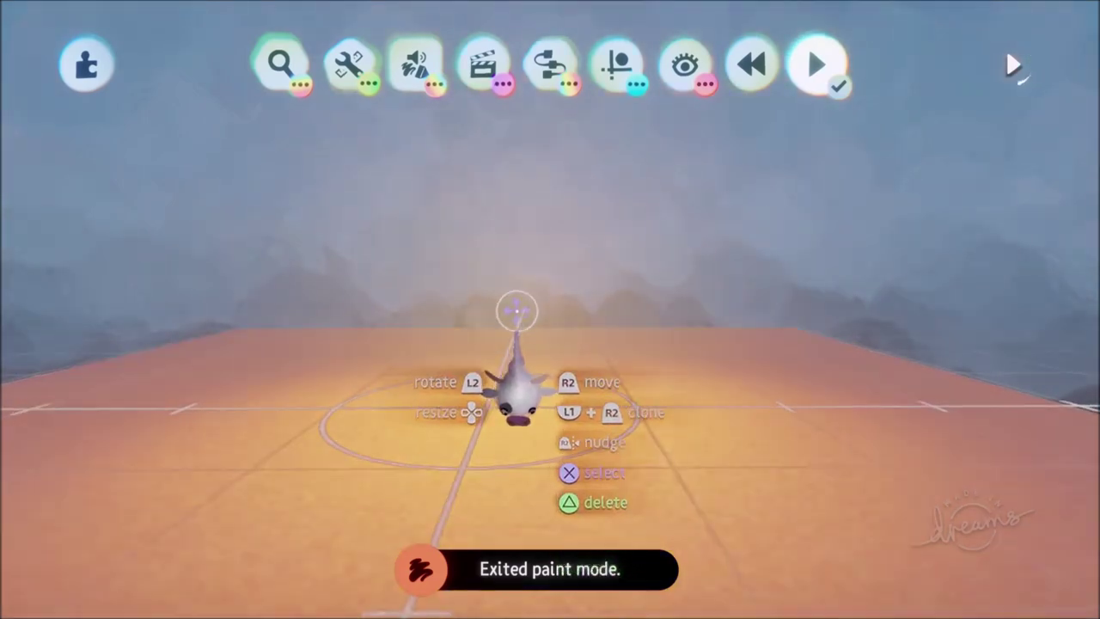
- Reopen the painting, add a zigzag stroke running from the ring out above the long curved stroke, leave Paint Mode, and preview the animation
mouse_move(517, 311)
middle_down()
mouse_move(501, 354)
mouse_move(441, 306)
mouse_move(451, 275)
mouse_move(455, 292)
mouse_move(431, 303)
middle_up()
key(Left)
double_click(452, 265)
mouse_move(456, 344)
middle_down()
mouse_move(459, 388)
mouse_move(487, 336)
mouse_move(550, 327)
middle_up()
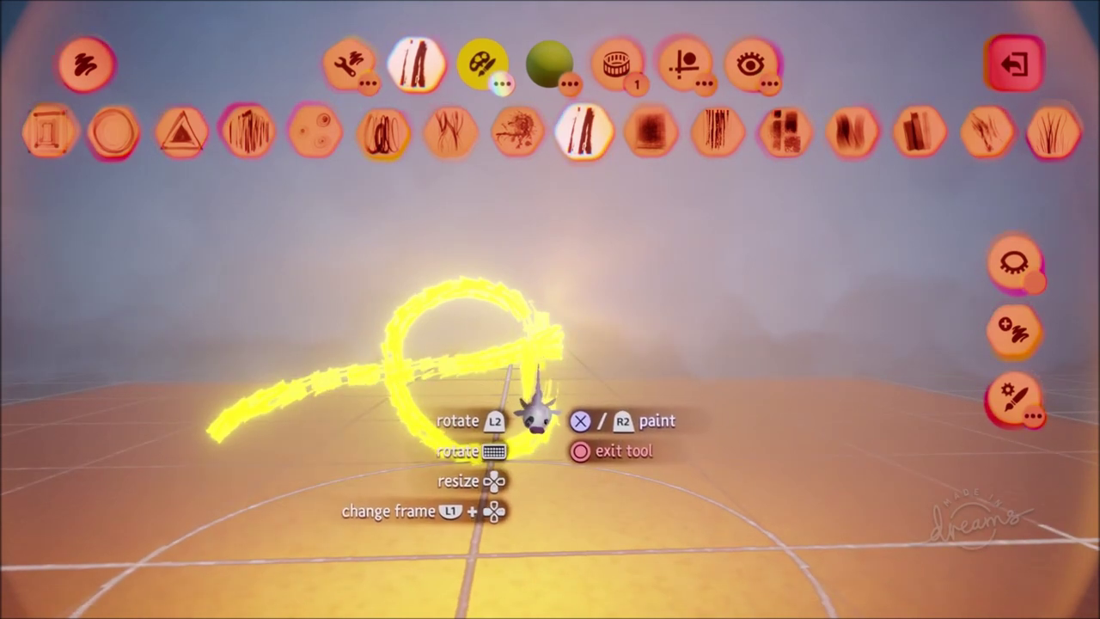
mouse_move(541, 415)
mouse_down()
mouse_move(535, 399)
mouse_move(485, 395)
mouse_up()
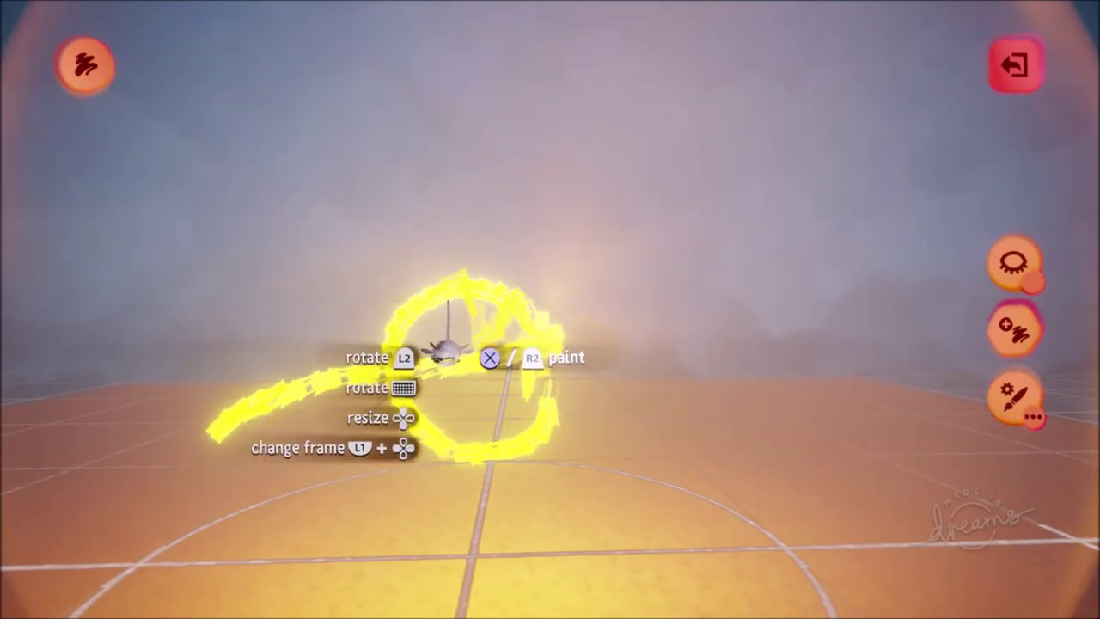
mouse_move(359, 321)
mouse_down()
mouse_move(311, 253)
mouse_move(261, 250)
mouse_up()
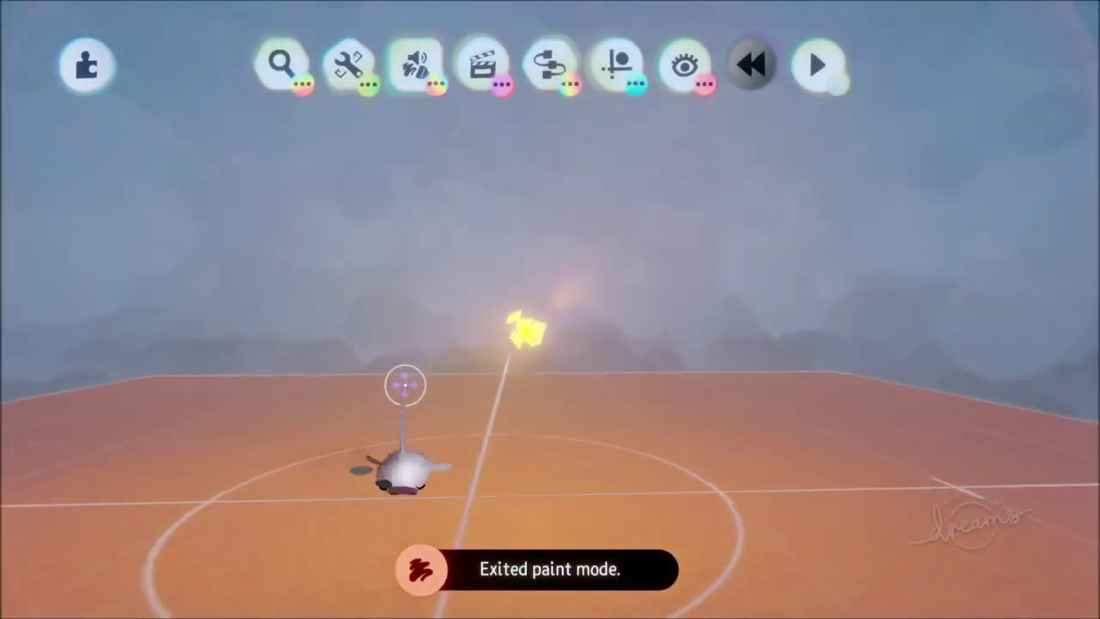
key(space)
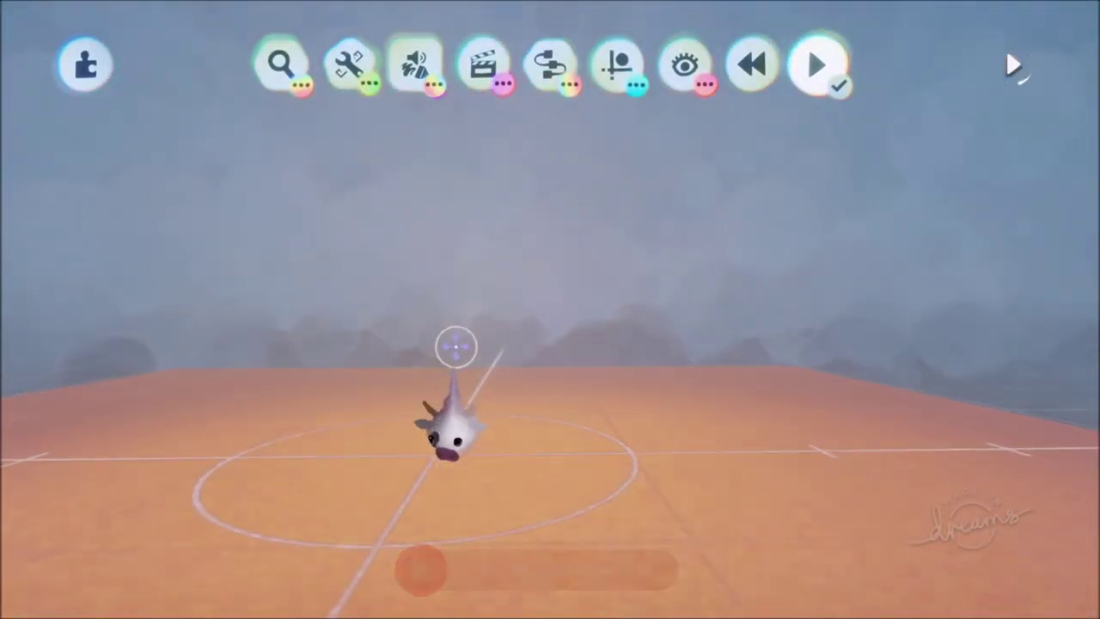
- Rewind the animation and reopen the firework painting in Paint Mode
key(Left)
click(486, 344)
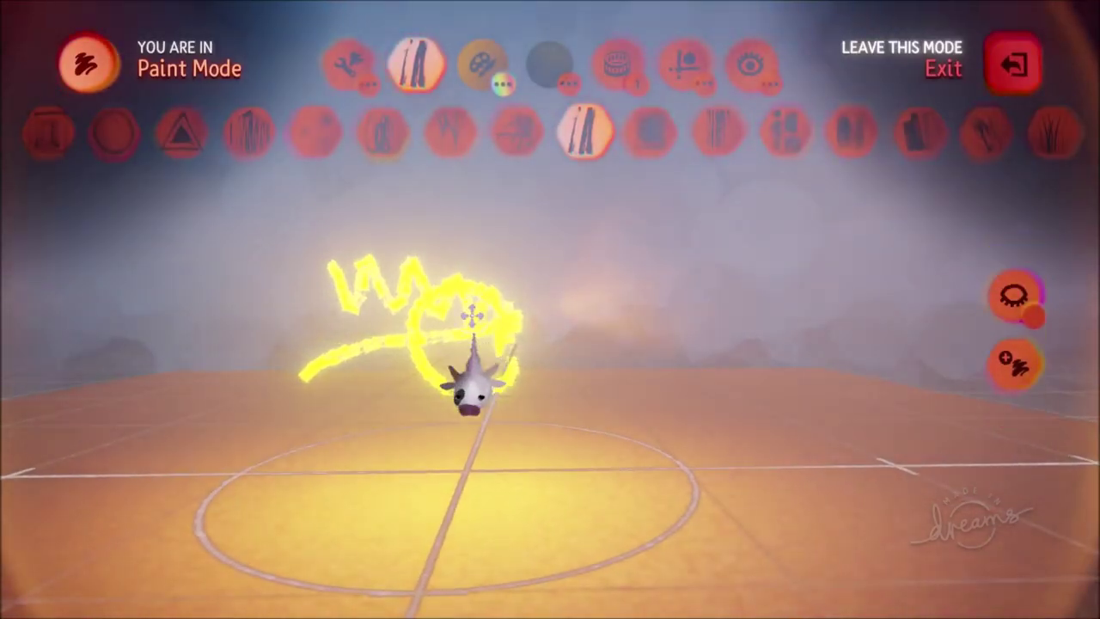
key(Escape)
click(507, 327)
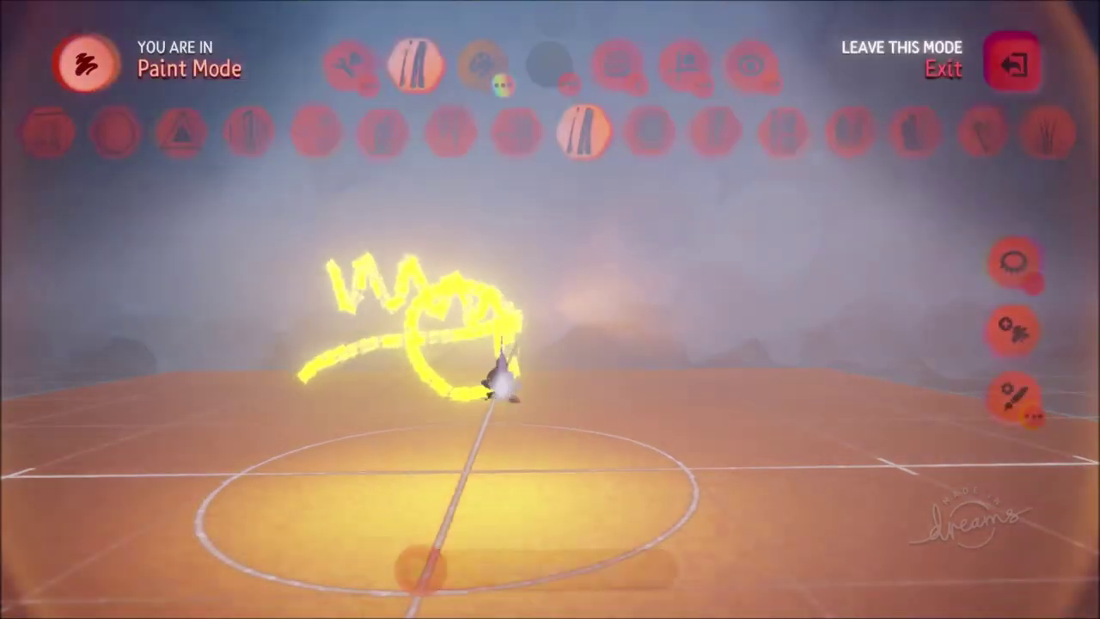
drag(529, 282, 562, 249)
drag(703, 224, 688, 238)
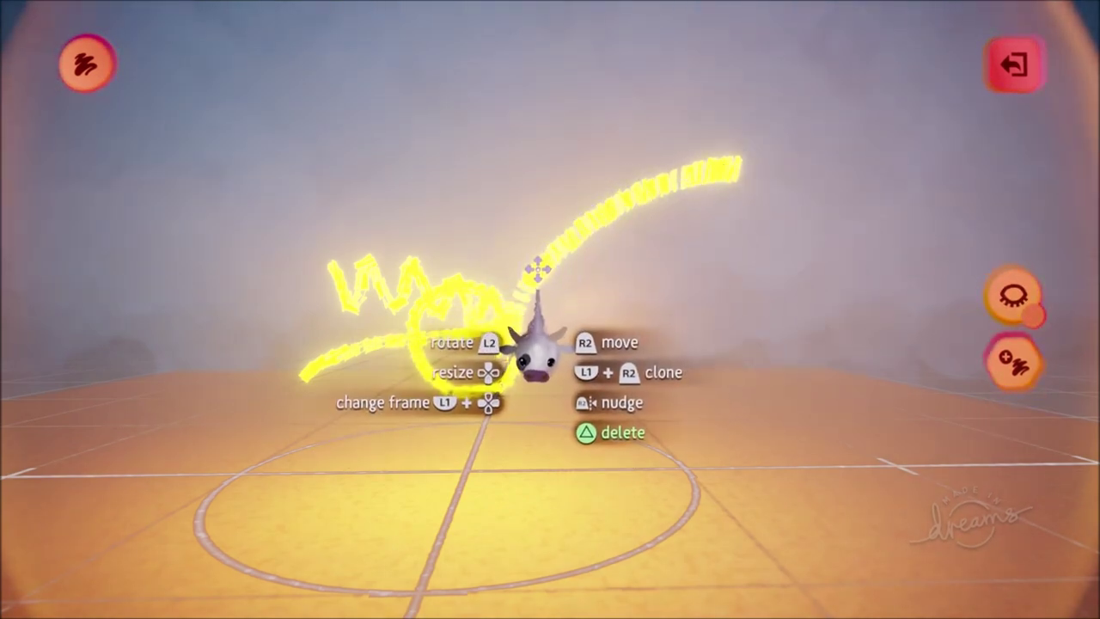
key(Delete)
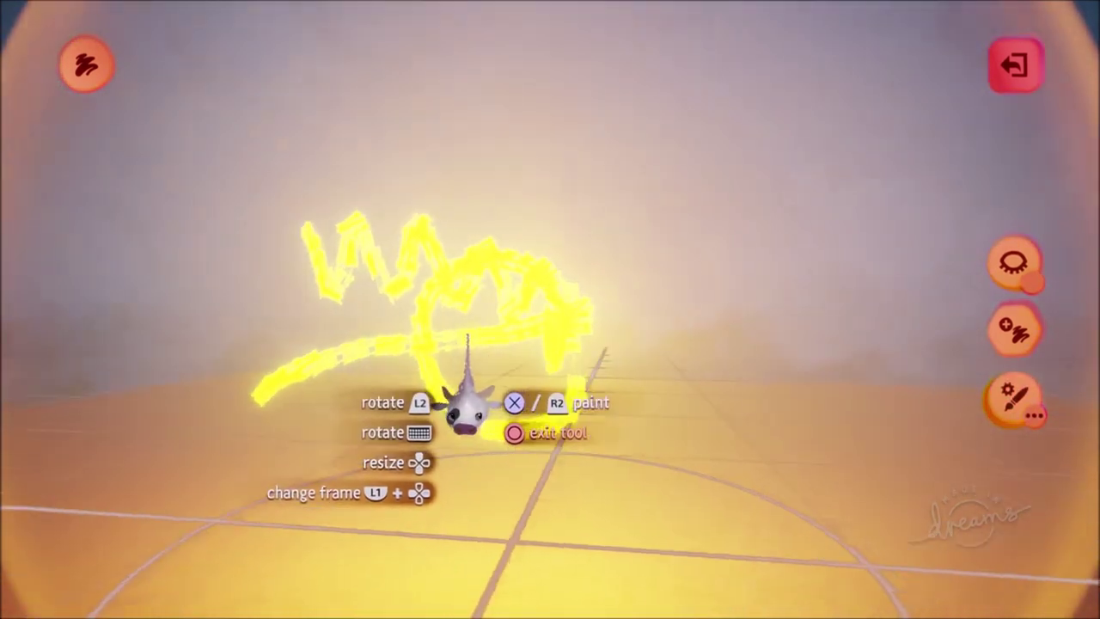
- Paint dense scribbled strokes outward from the ring's open side, away from the zigzag, leave Paint Mode, and preview the effect
middle_drag(467, 404, 484, 427)
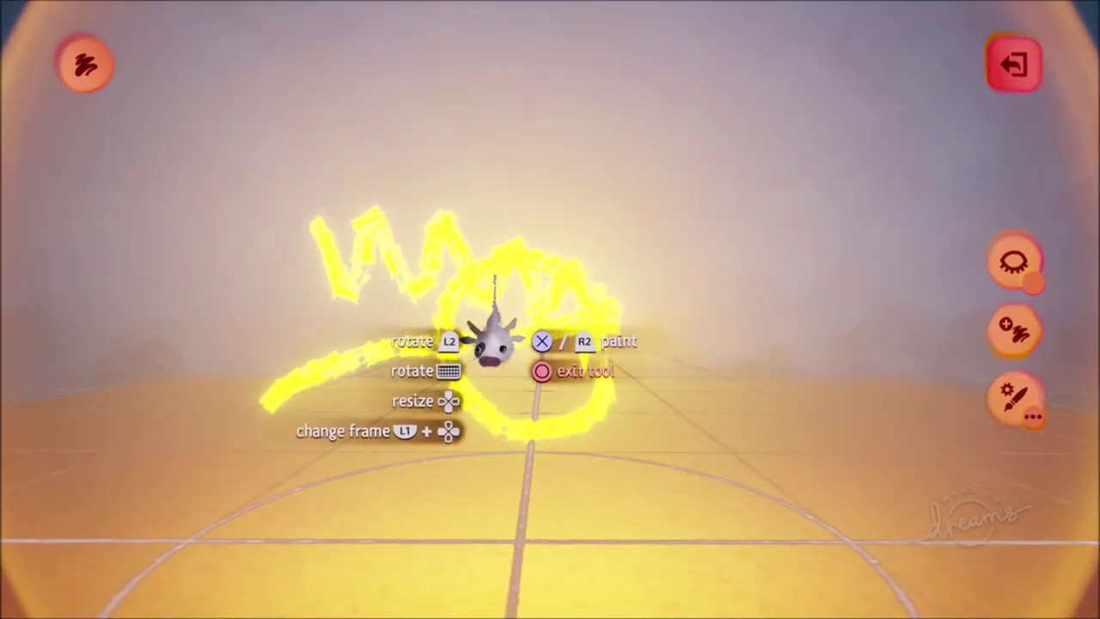
middle_drag(491, 342, 520, 447)
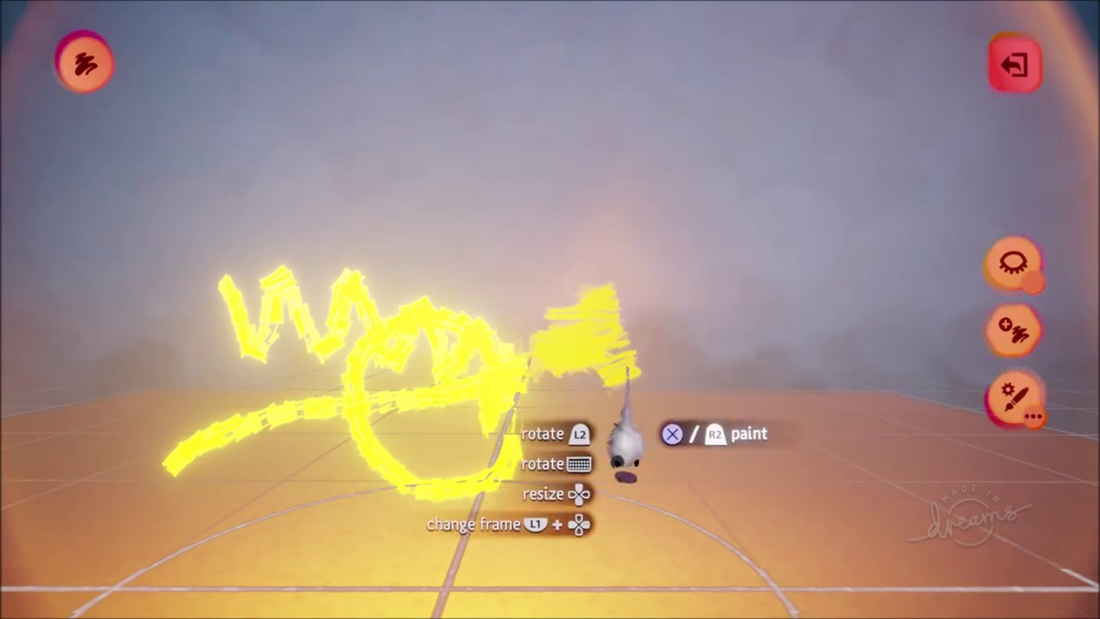
drag(650, 425, 685, 391)
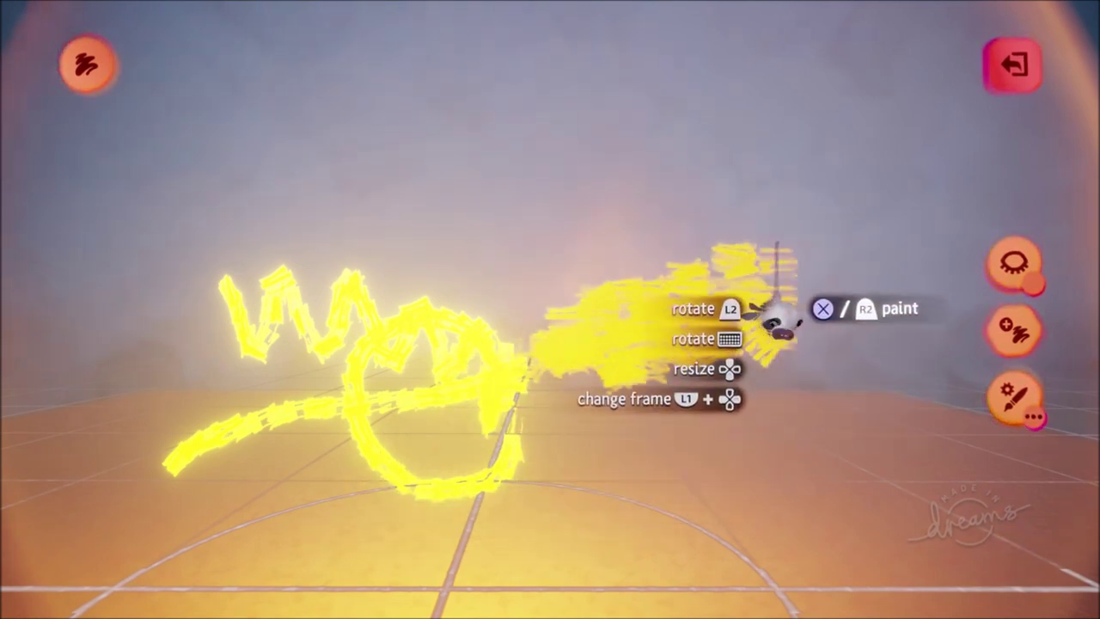
drag(777, 320, 780, 380)
scroll(781, 381, down, 3)
key(Escape)
key(Escape)
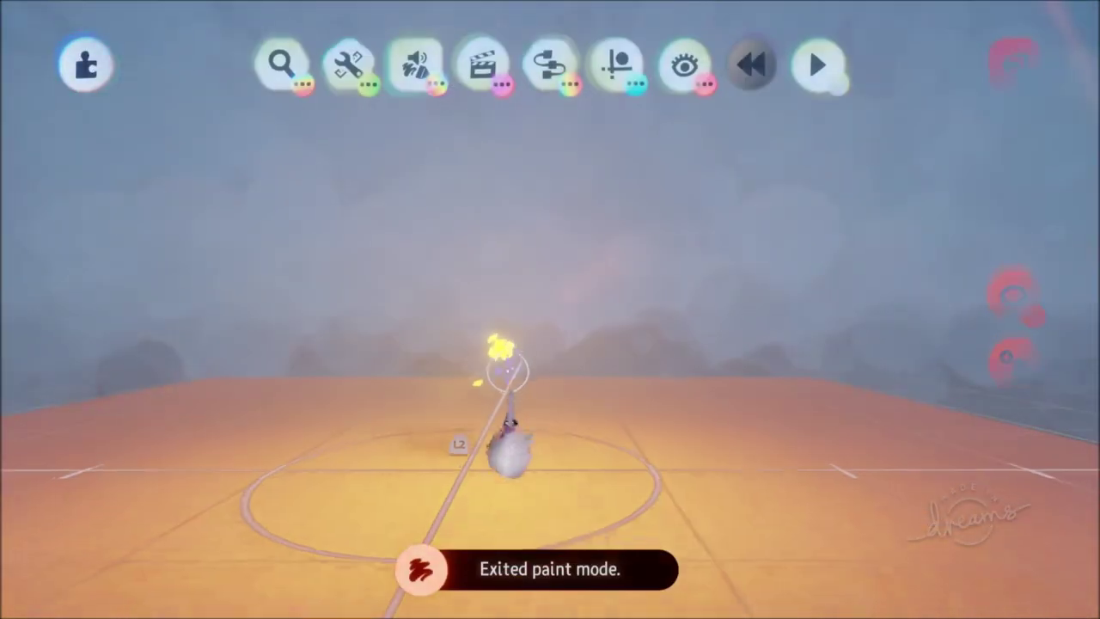
scroll(513, 367, down, 3)
key(space)
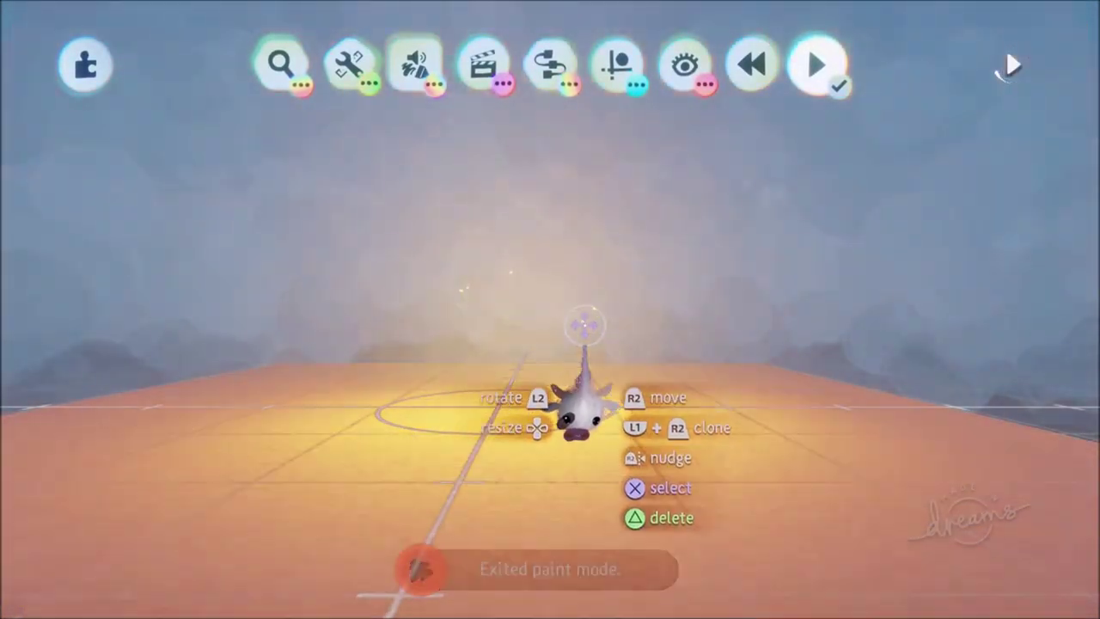
middle_drag(585, 321, 517, 371)
key(Left)
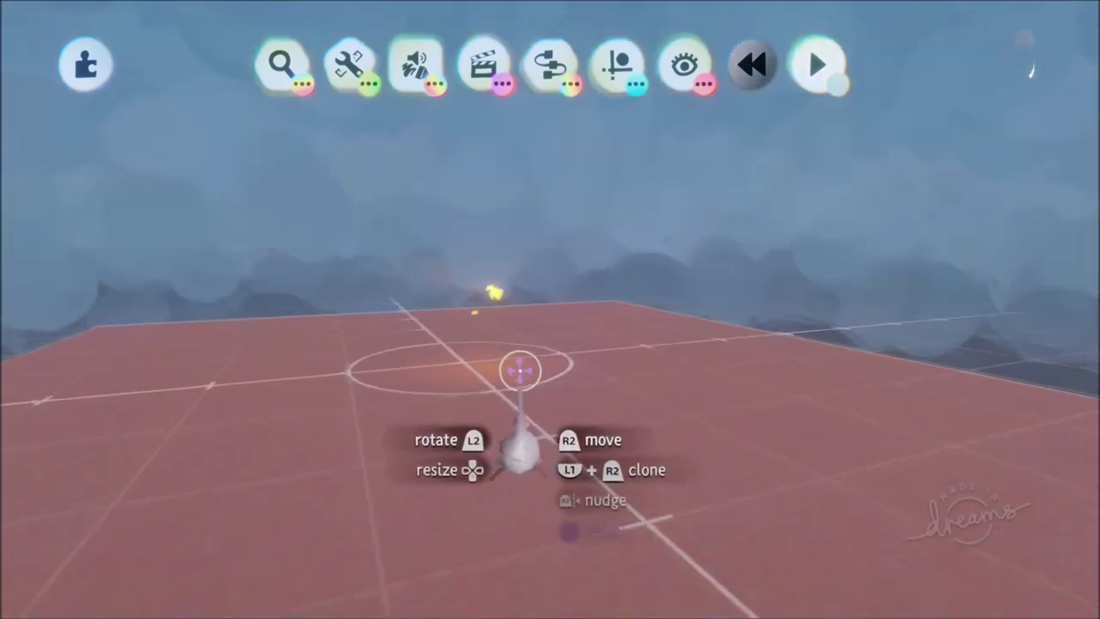
scroll(516, 372, up, 5)
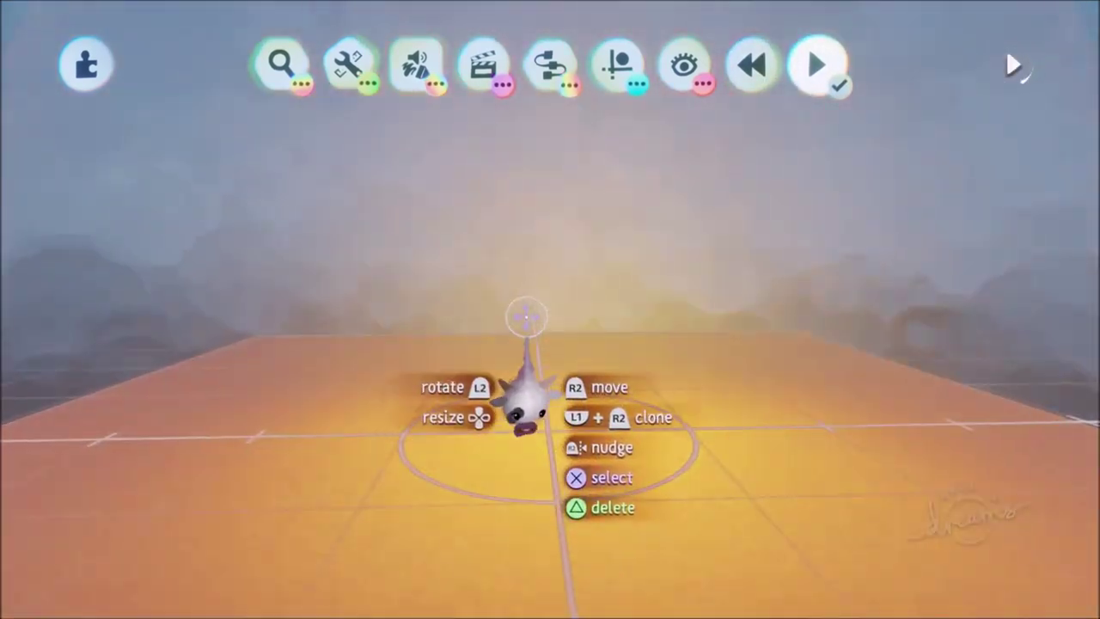
- Lower the firework painting's glow to about 31% and preview the dimmer effect
middle_drag(526, 317, 501, 364)
key(Left)
right_click(558, 352)
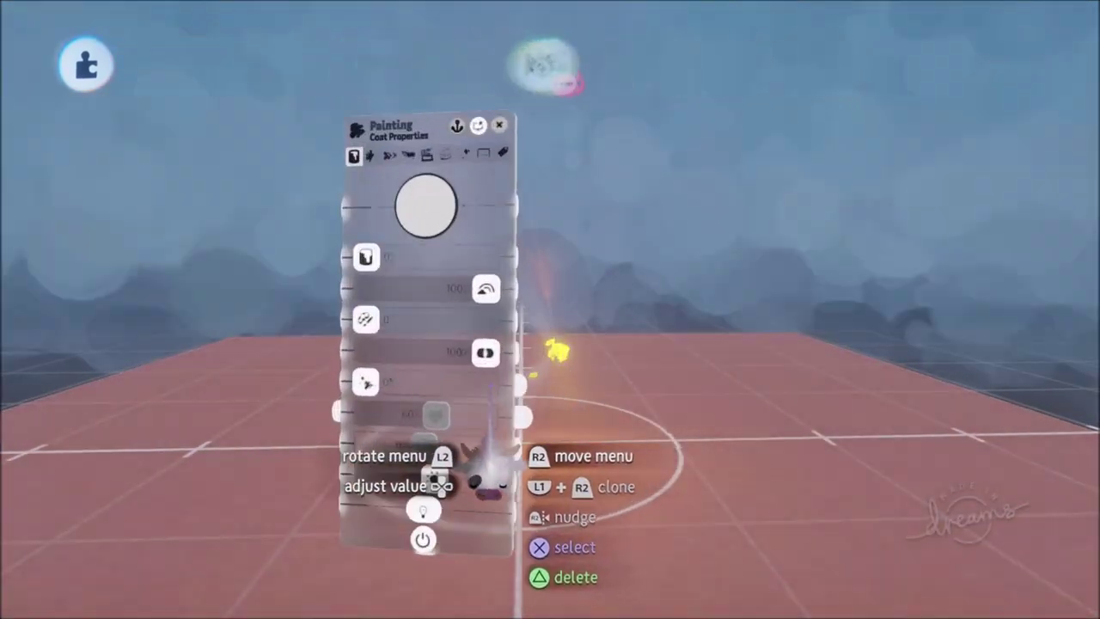
drag(409, 507, 387, 509)
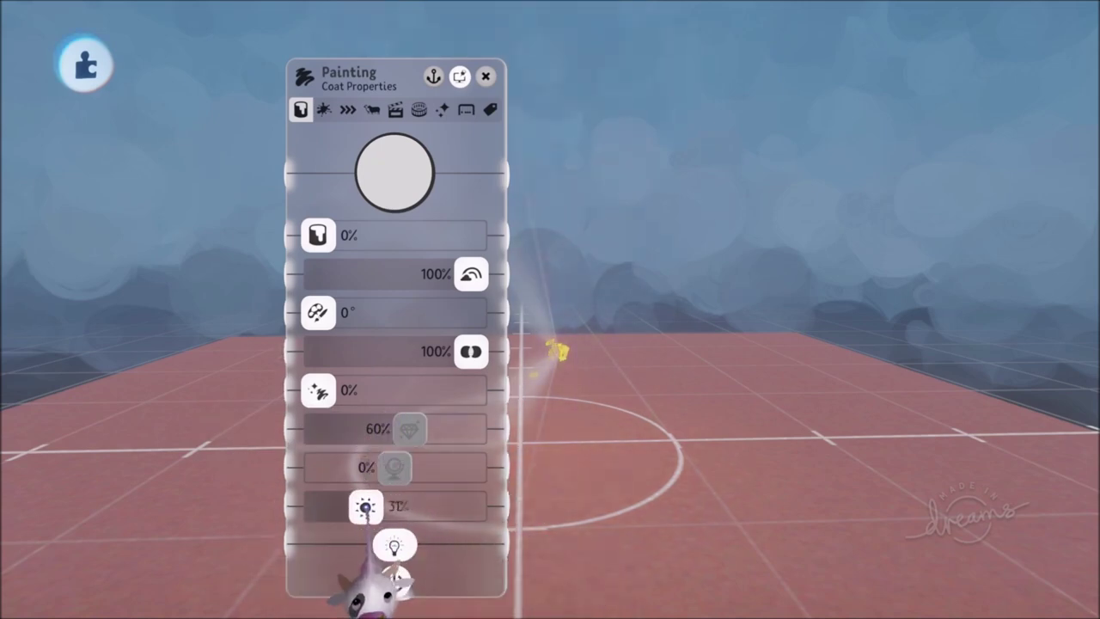
key(Escape)
key(space)
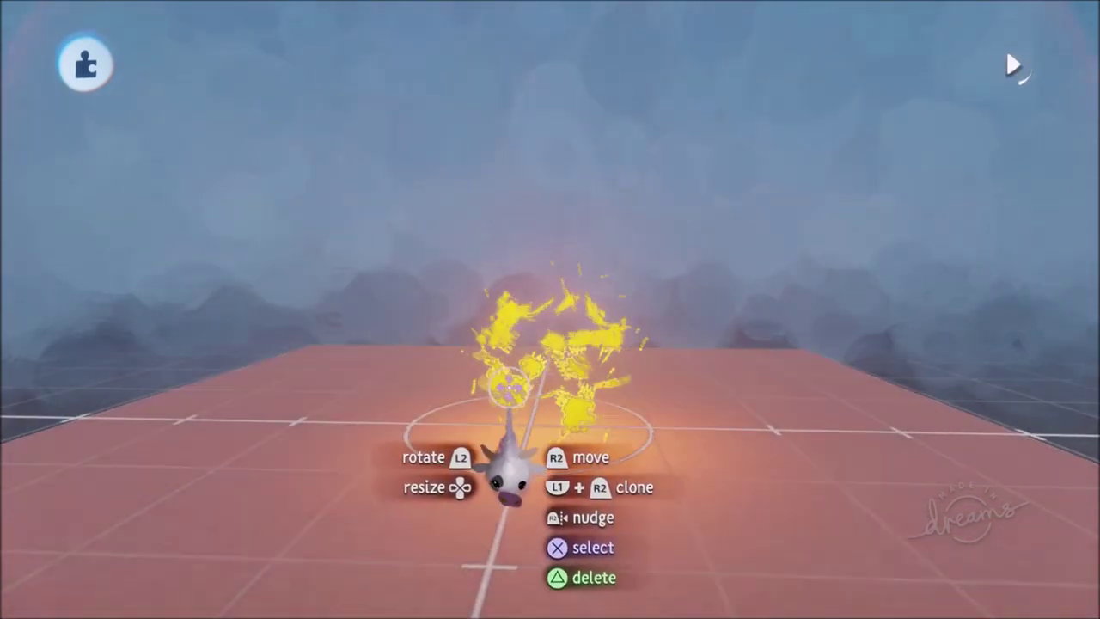
middle_drag(659, 356, 536, 426)
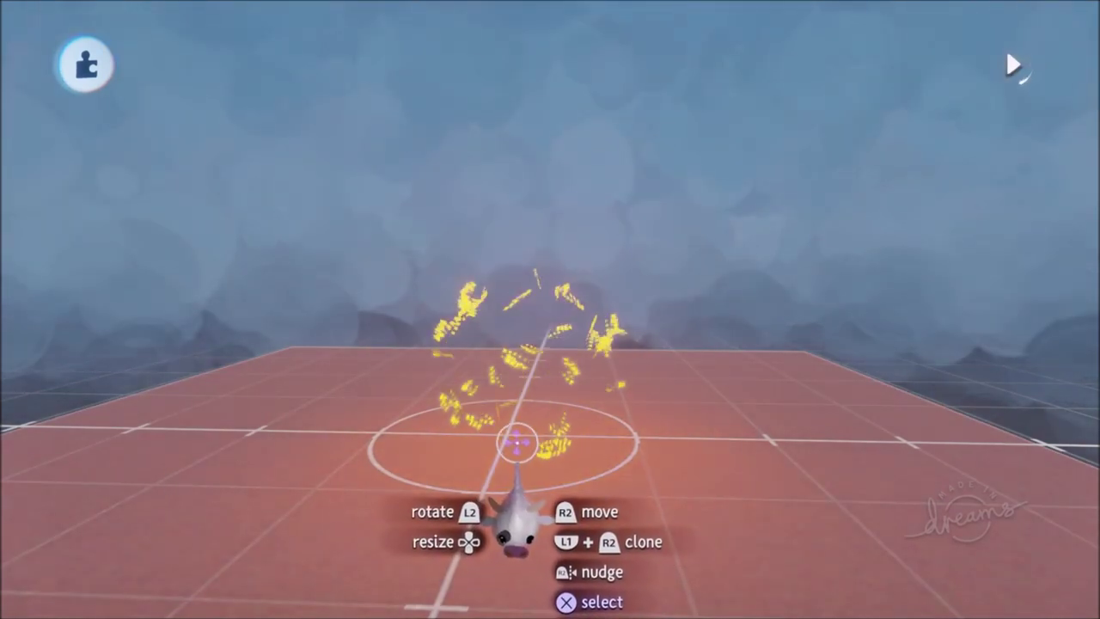
key(space)
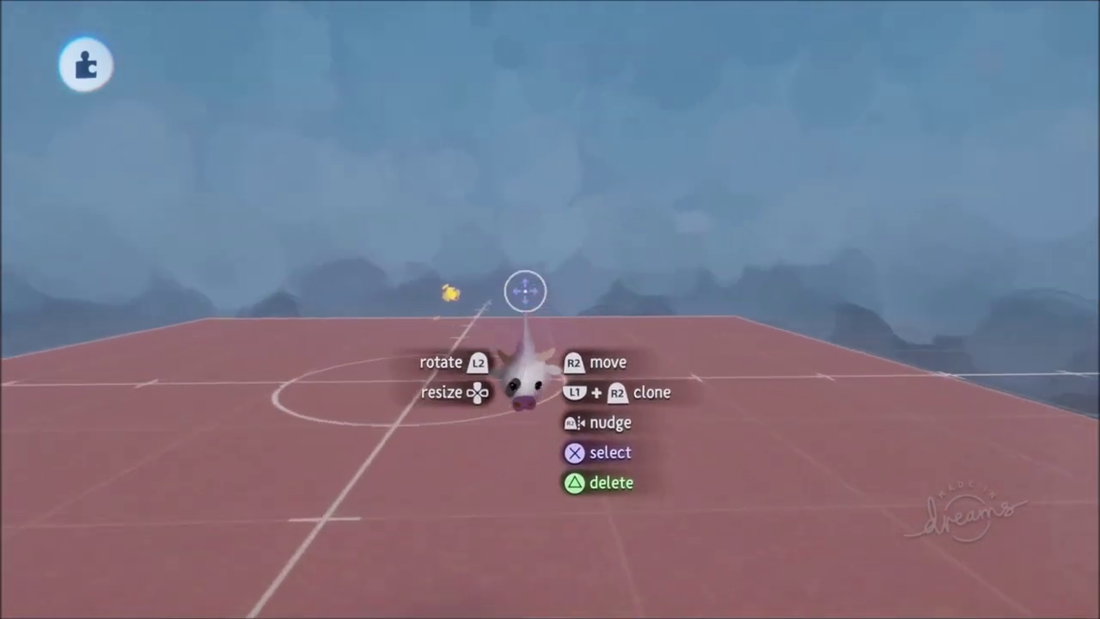
- Move the firework painting away from the floor's central circle and review its Duplicates and Animation settings
middle_drag(526, 292, 446, 292)
drag(449, 290, 395, 290)
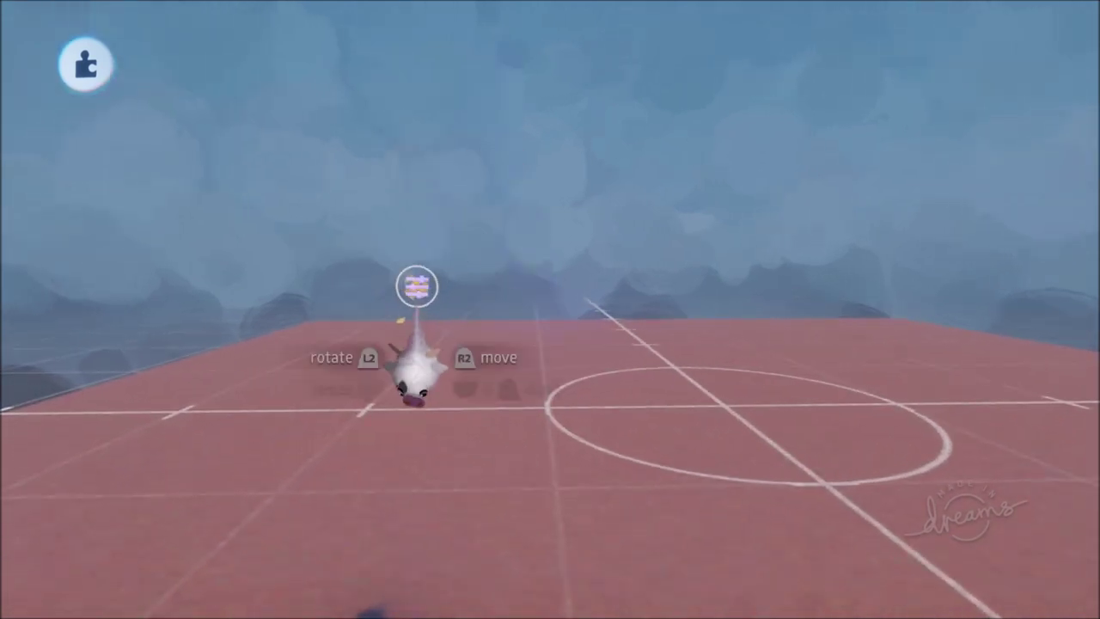
click(417, 286)
click(551, 113)
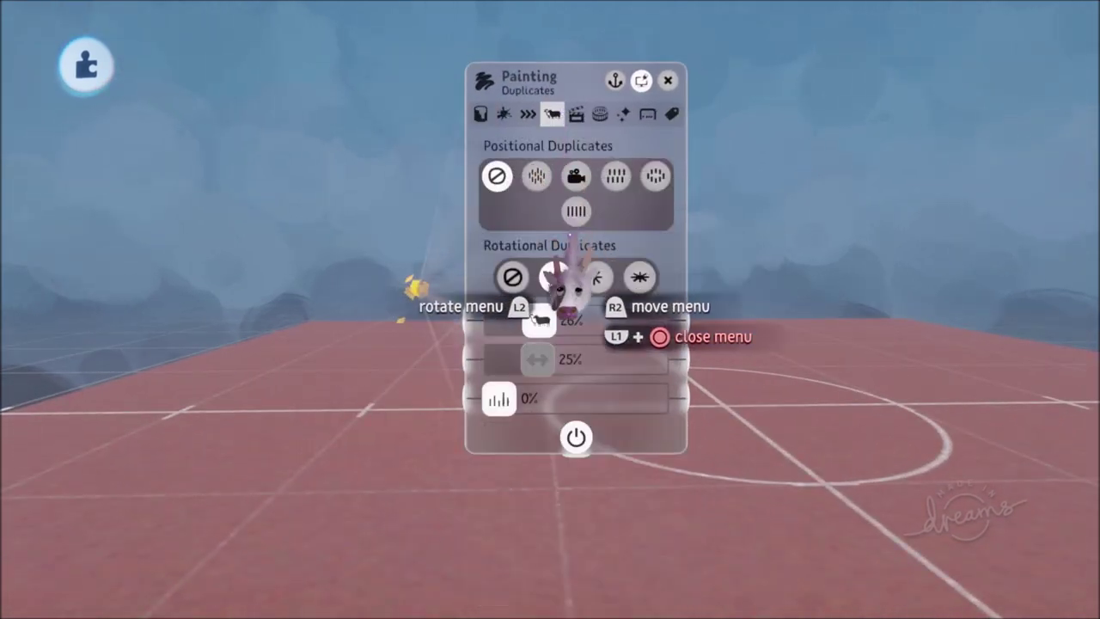
key(Tab)
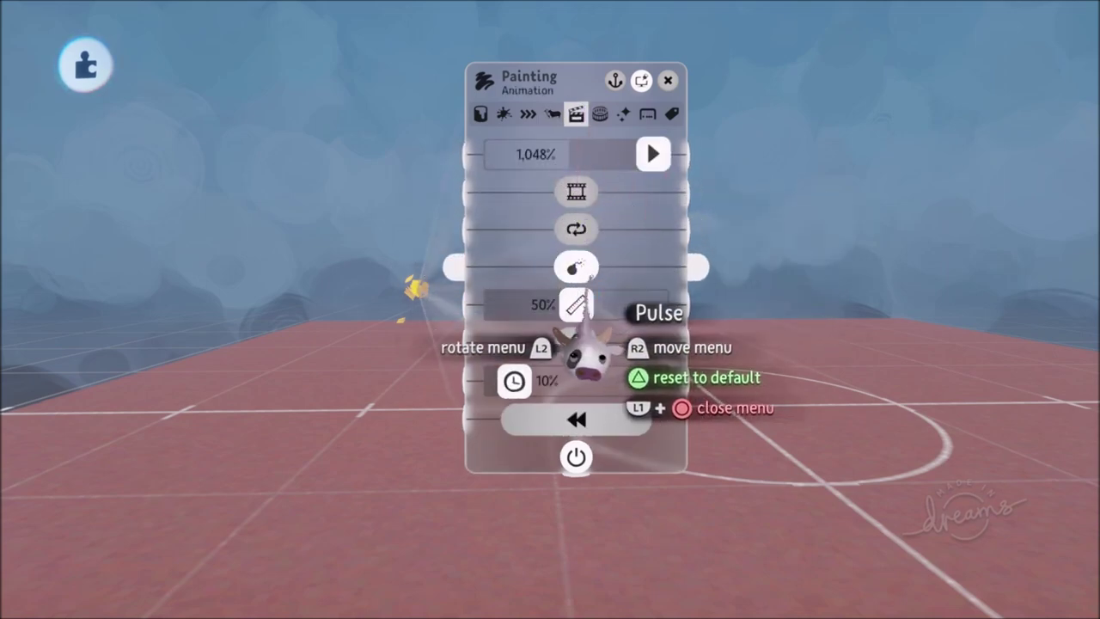
key(Escape)
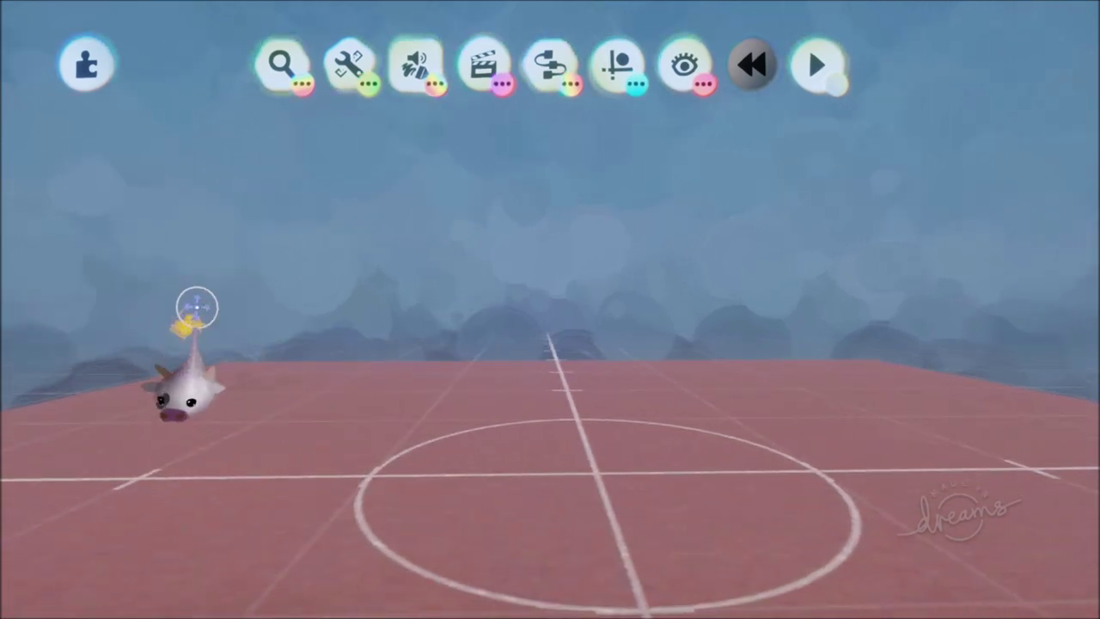
- Start a new painting in the empty area with the Circle brush and a bright blue colour
drag(194, 336, 703, 384)
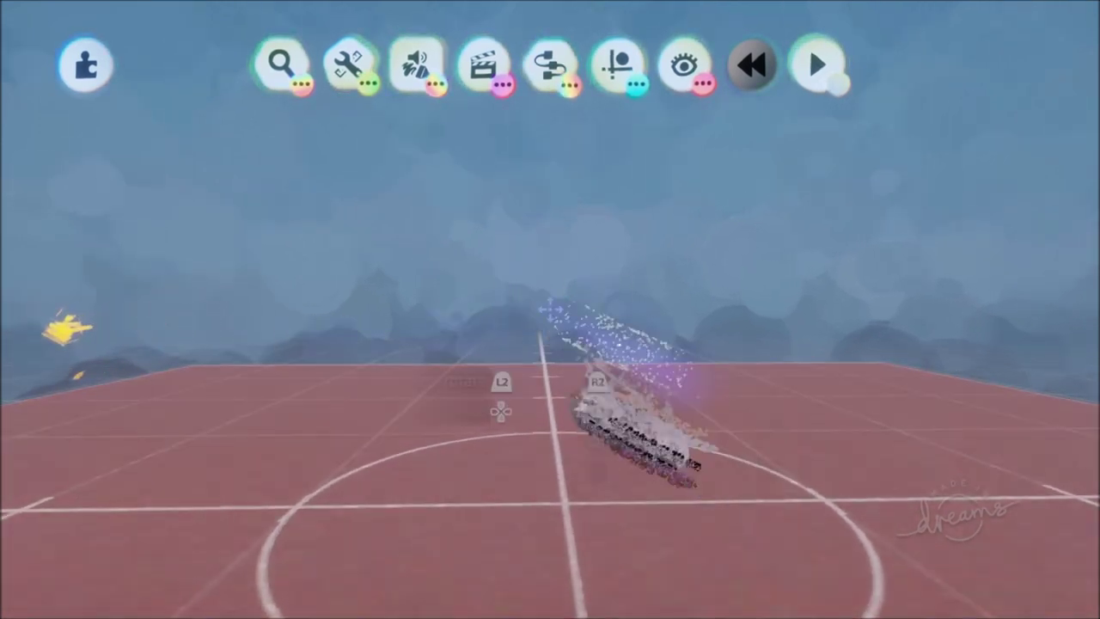
drag(526, 357, 482, 385)
drag(590, 332, 421, 76)
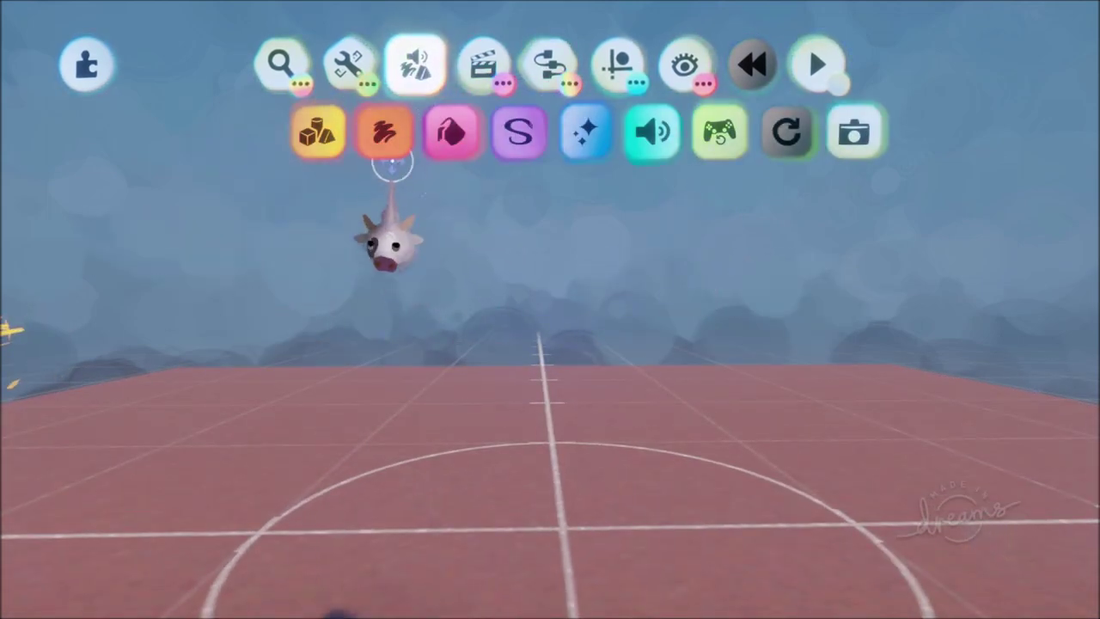
click(386, 129)
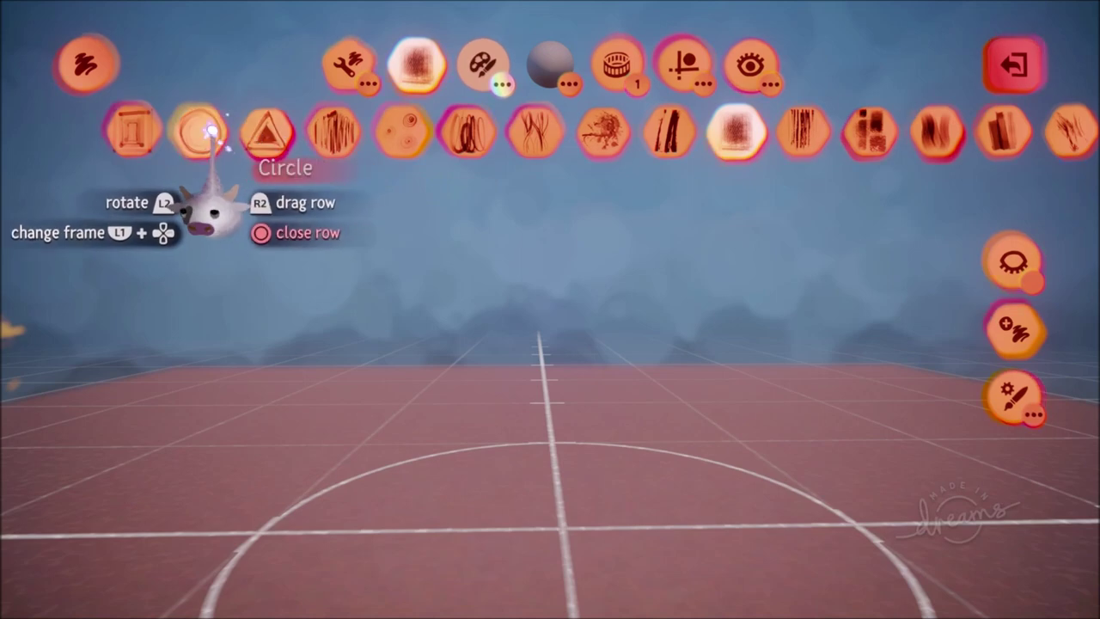
click(482, 64)
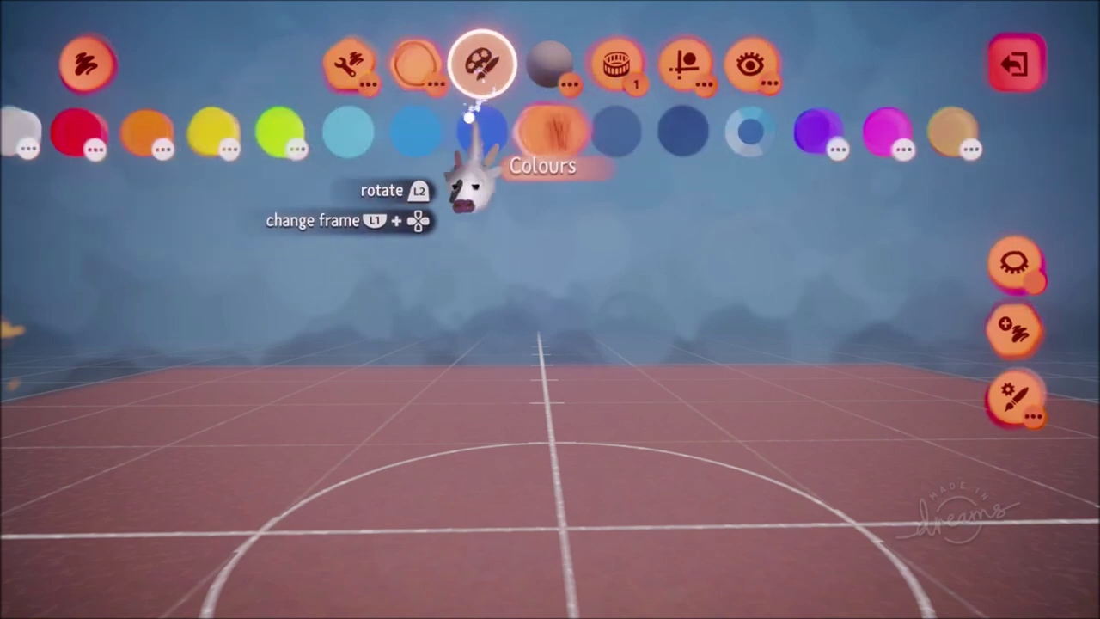
click(482, 131)
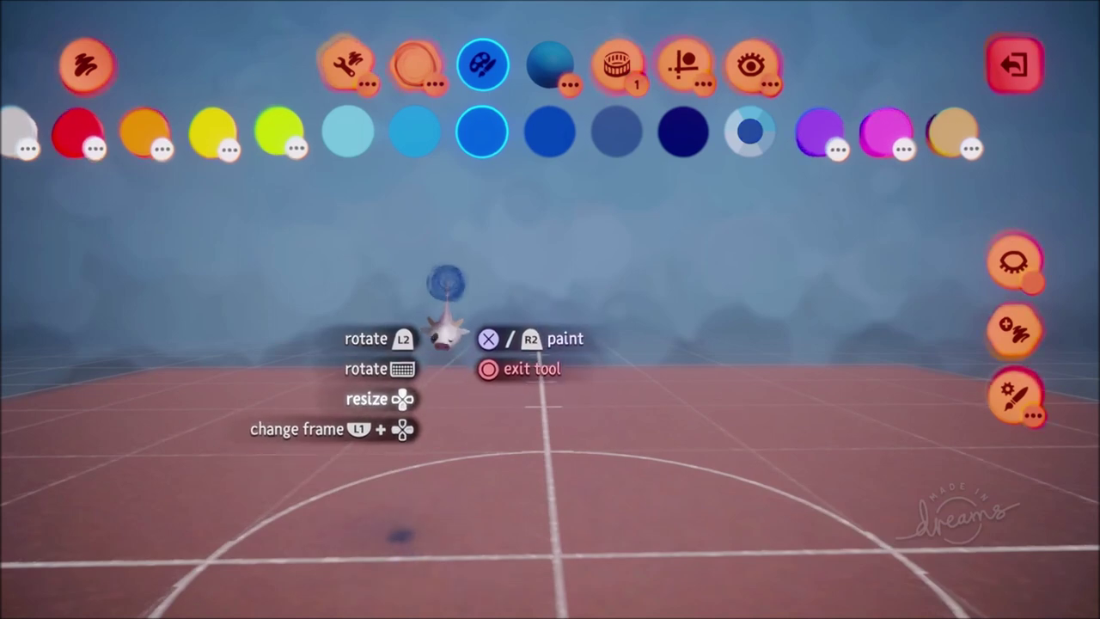
- Paint the letters YE with large blue circle strokes and leave Paint Mode
mouse_move(429, 290)
mouse_down()
mouse_move(460, 412)
mouse_move(569, 294)
mouse_up()
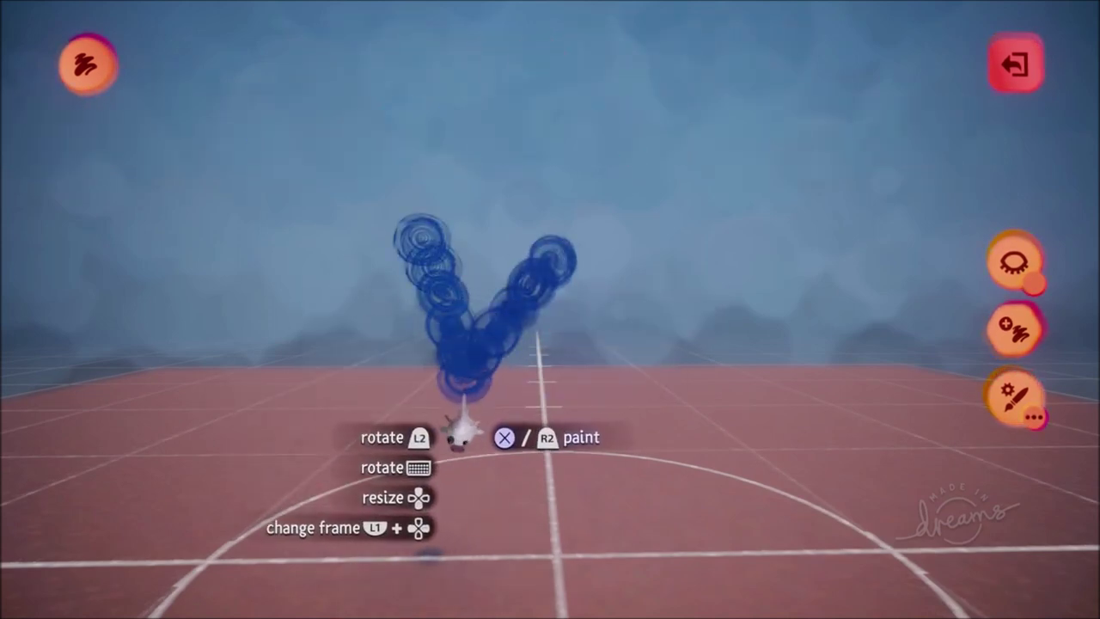
drag(459, 427, 454, 535)
mouse_move(713, 309)
mouse_down()
mouse_move(631, 346)
mouse_move(705, 526)
mouse_move(755, 539)
mouse_up()
drag(617, 421, 747, 422)
key(Escape)
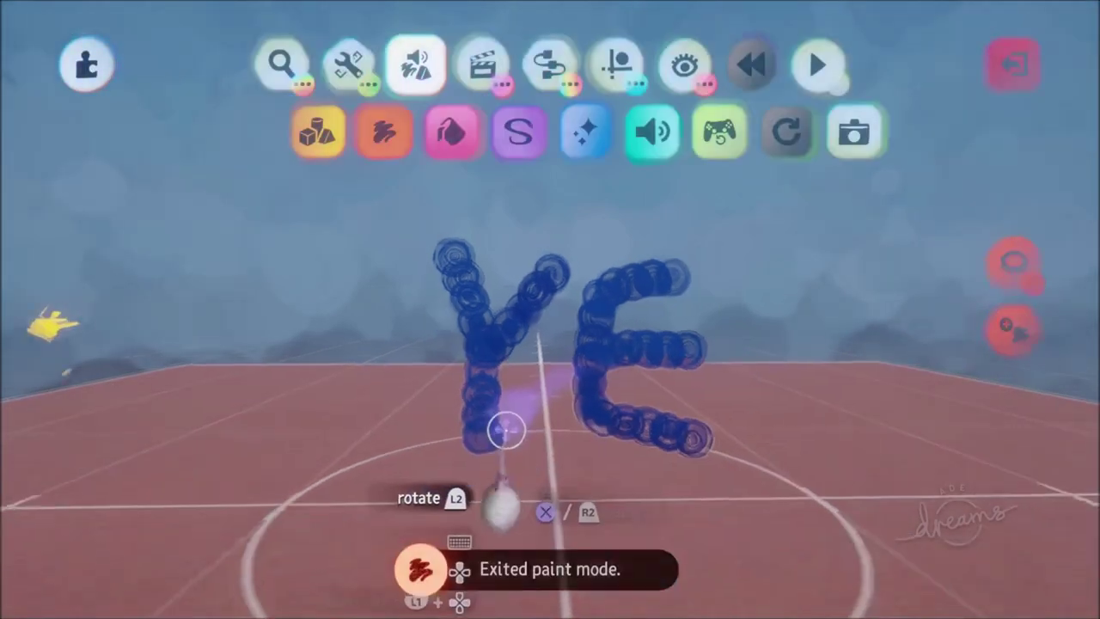
- Scale the YE painting down to about 58% and raise its glow
drag(568, 384, 550, 427)
key(Down)
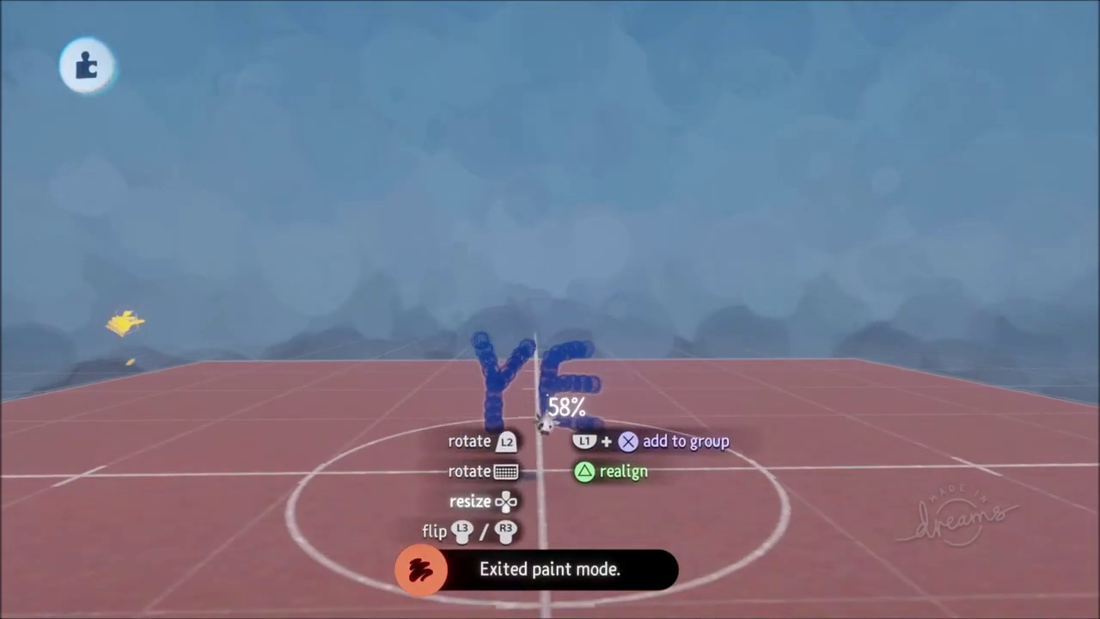
right_click(546, 371)
drag(646, 507, 685, 508)
key(Escape)
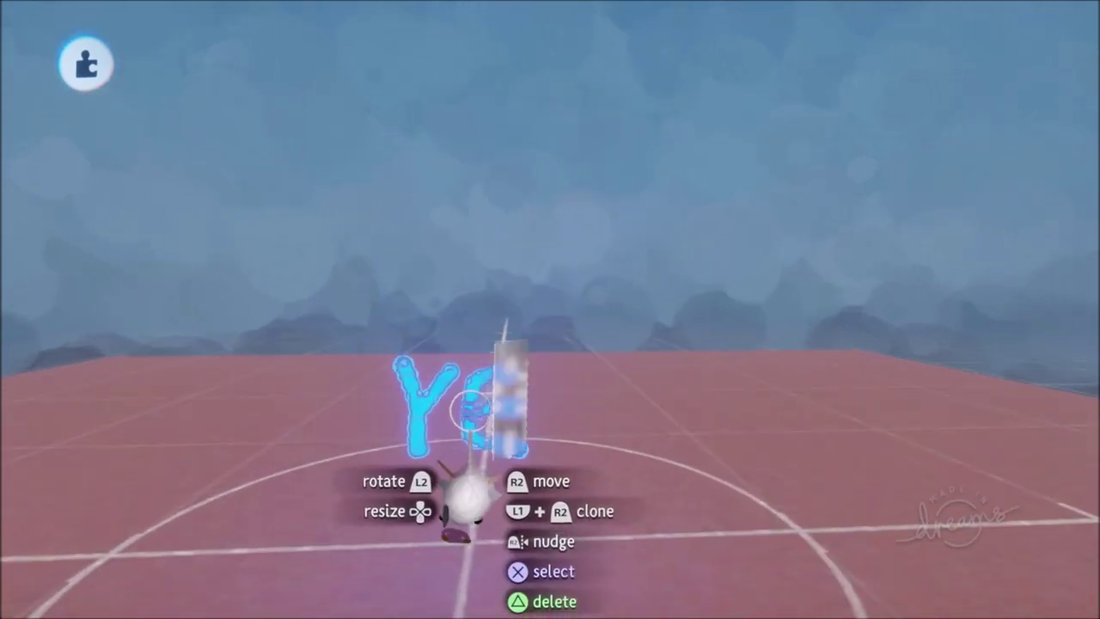
- Give the YE painting scattered positional duplicates, using the first duplicate pattern after none
right_click(472, 415)
click(625, 122)
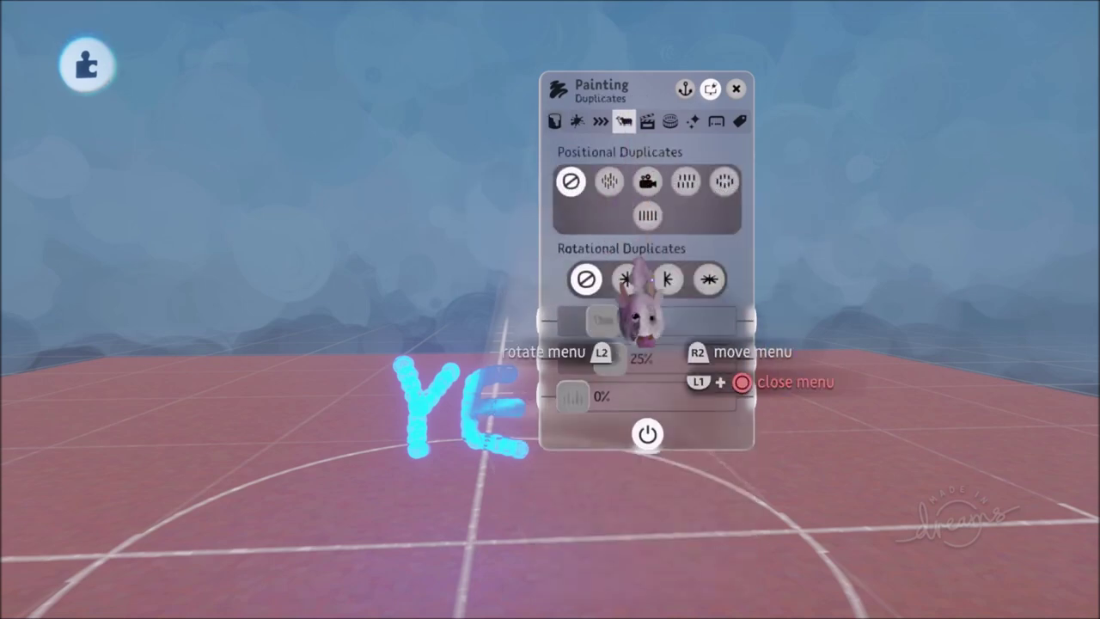
click(608, 181)
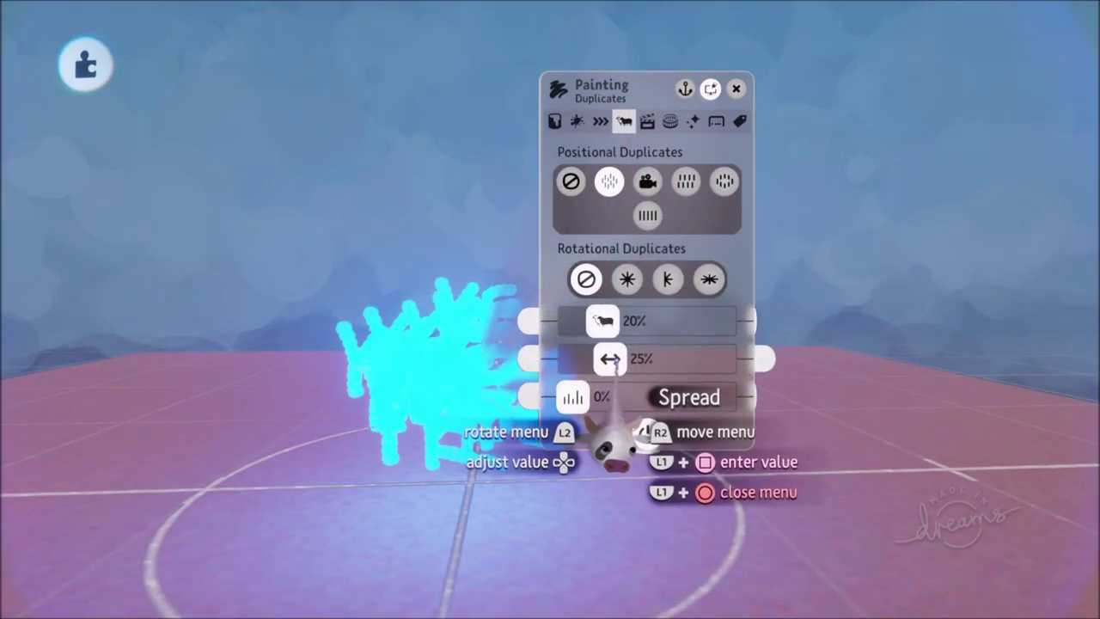
- Set the YE painting's duplicate amount to 34% and its spread to 0%
mouse_move(591, 359)
mouse_down()
mouse_move(572, 359)
mouse_move(753, 361)
mouse_up()
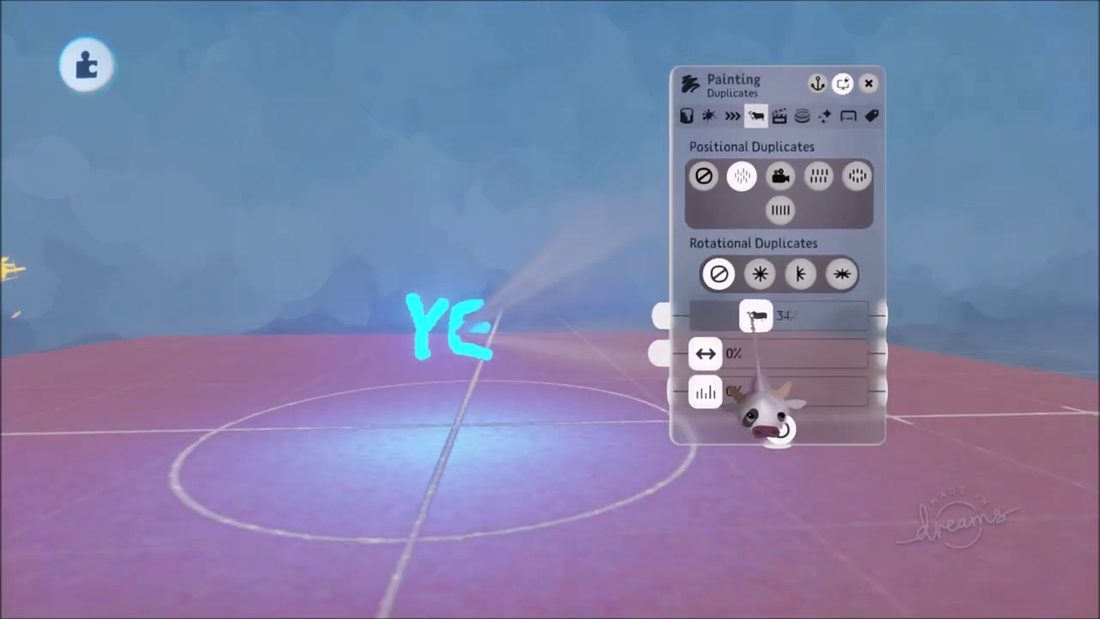
- Stamp a Timeline gadget onto the YE painting and open it beside the painting's duplicate settings
key(Tab)
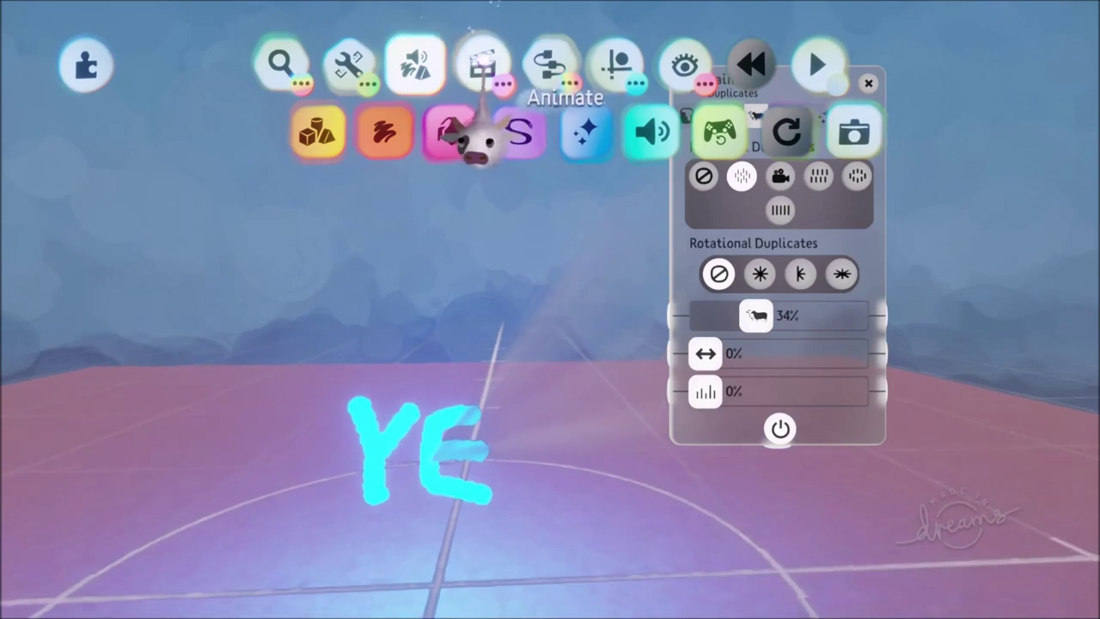
click(483, 73)
click(543, 127)
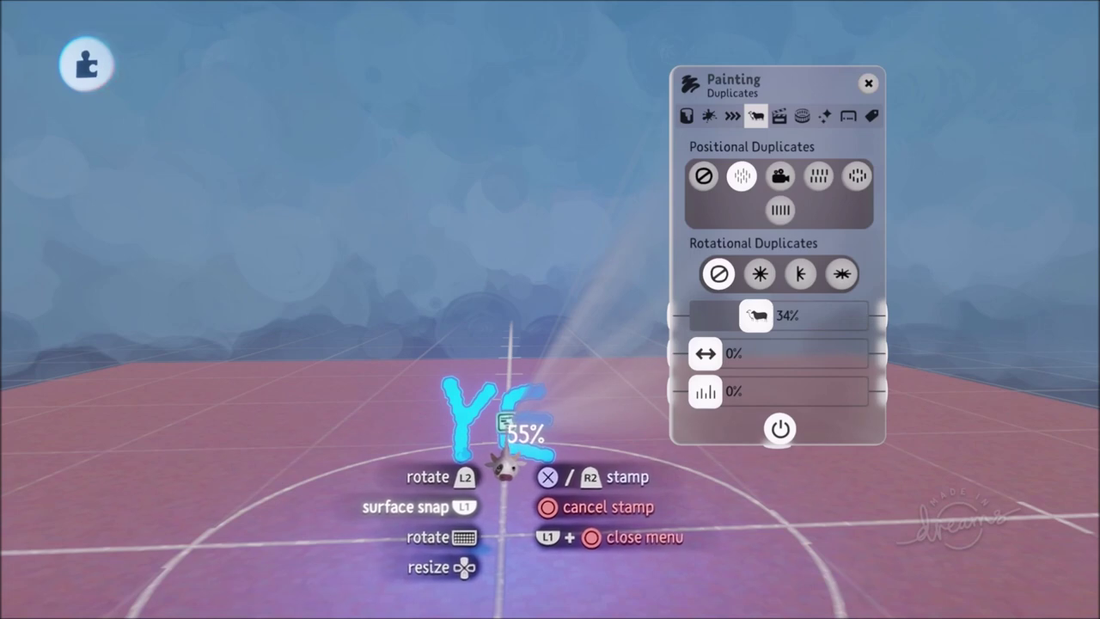
click(504, 430)
drag(739, 436, 750, 377)
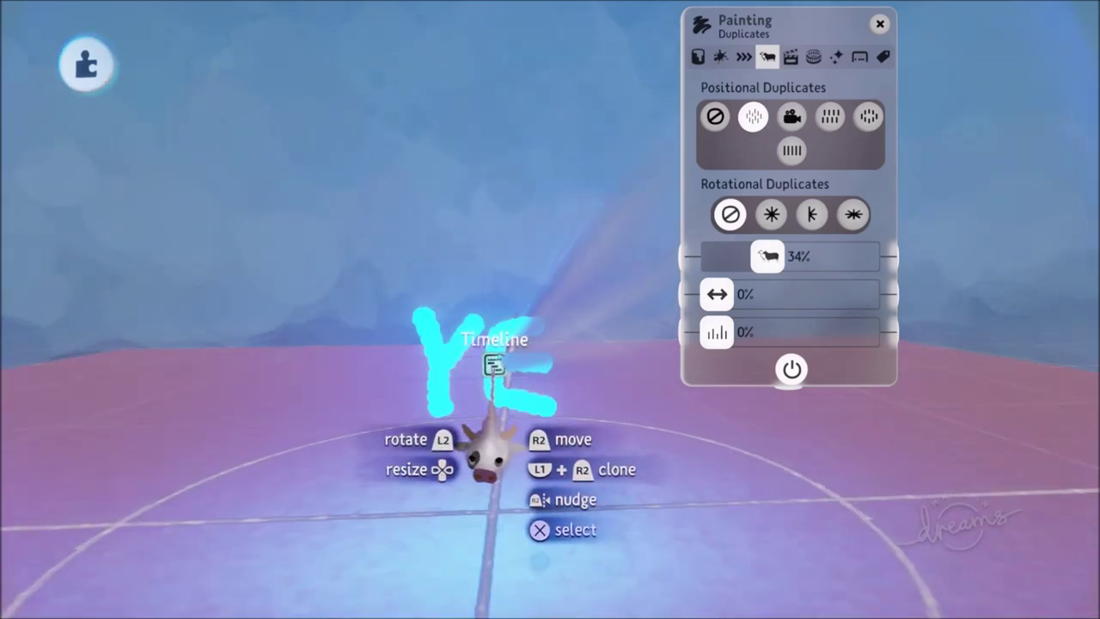
click(492, 367)
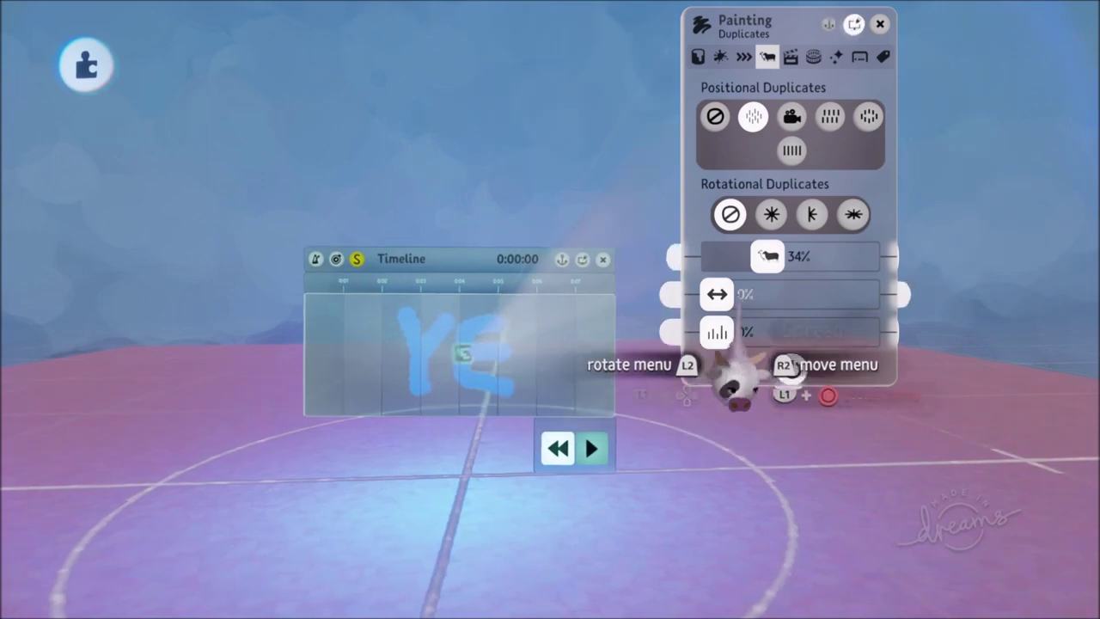
drag(728, 330, 817, 414)
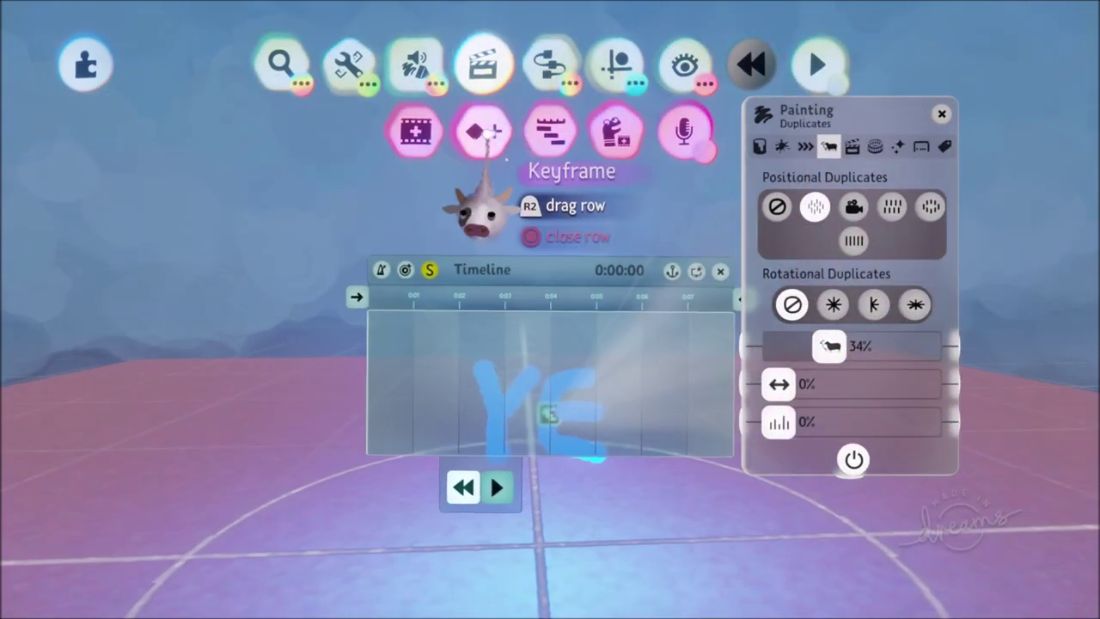
- Add two keyframes to the timeline, one at the start and one at about one second
click(486, 134)
click(360, 328)
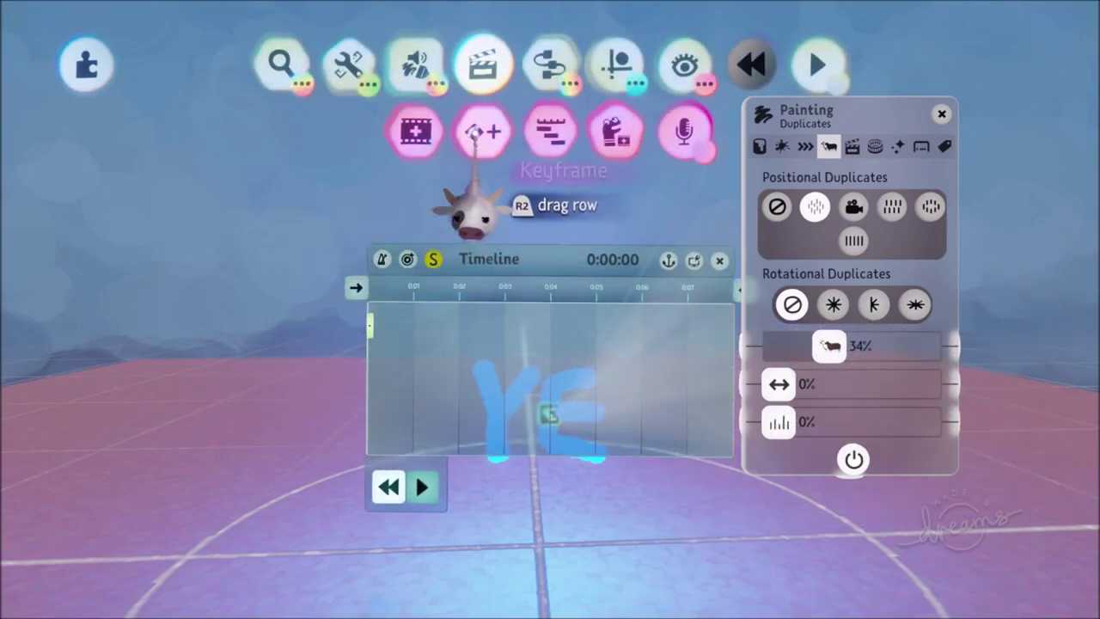
click(479, 135)
click(413, 326)
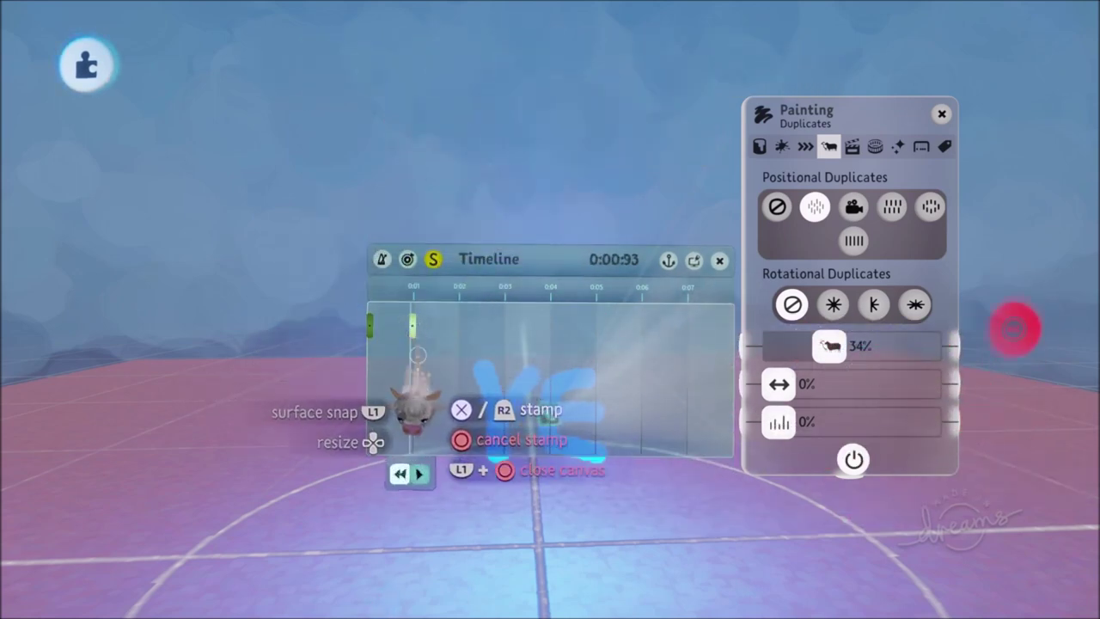
- Record a 100% duplicate spread and a complete fade-out of the YE painting in the second keyframe
drag(779, 384, 928, 384)
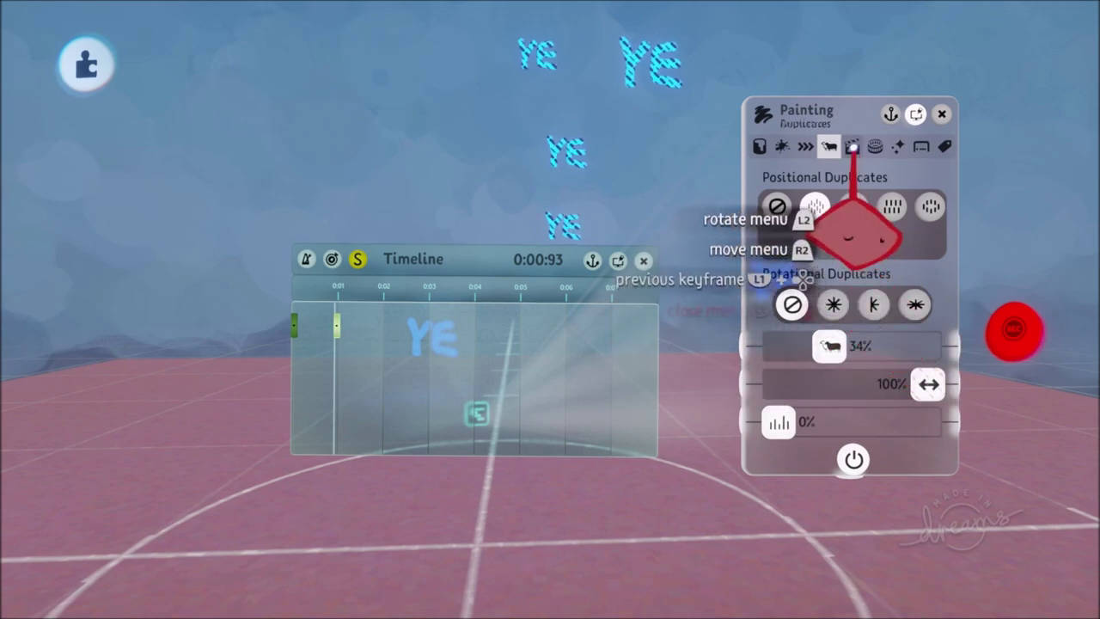
click(759, 146)
drag(930, 383, 724, 392)
click(1016, 329)
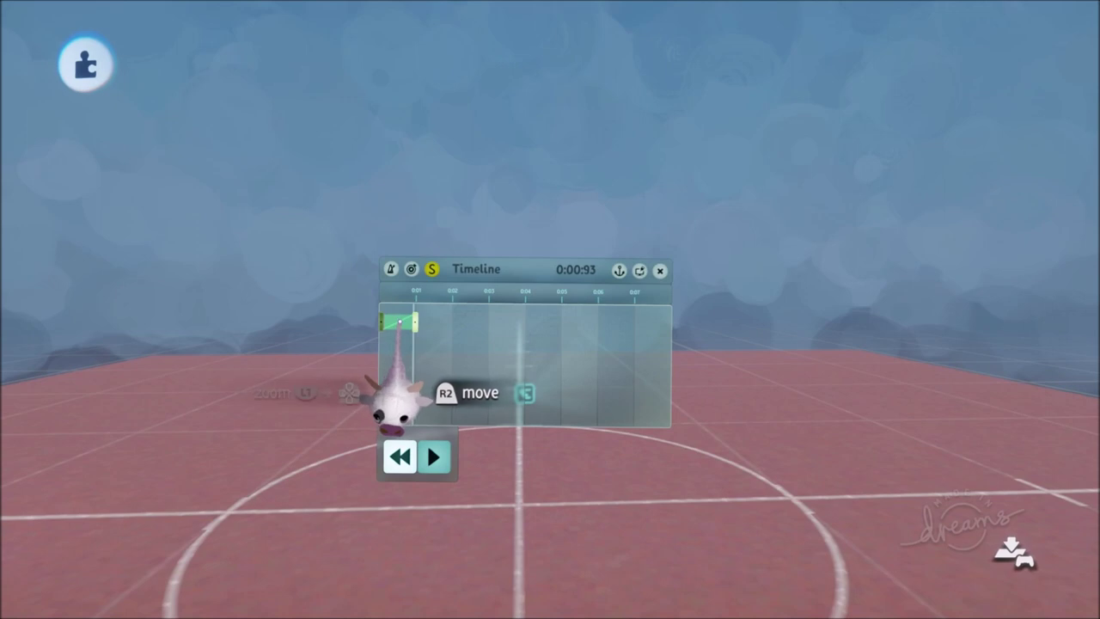
- Shorten the timeline so that it ends at the second keyframe and leave keyframe recording
scroll(400, 321, down, 3)
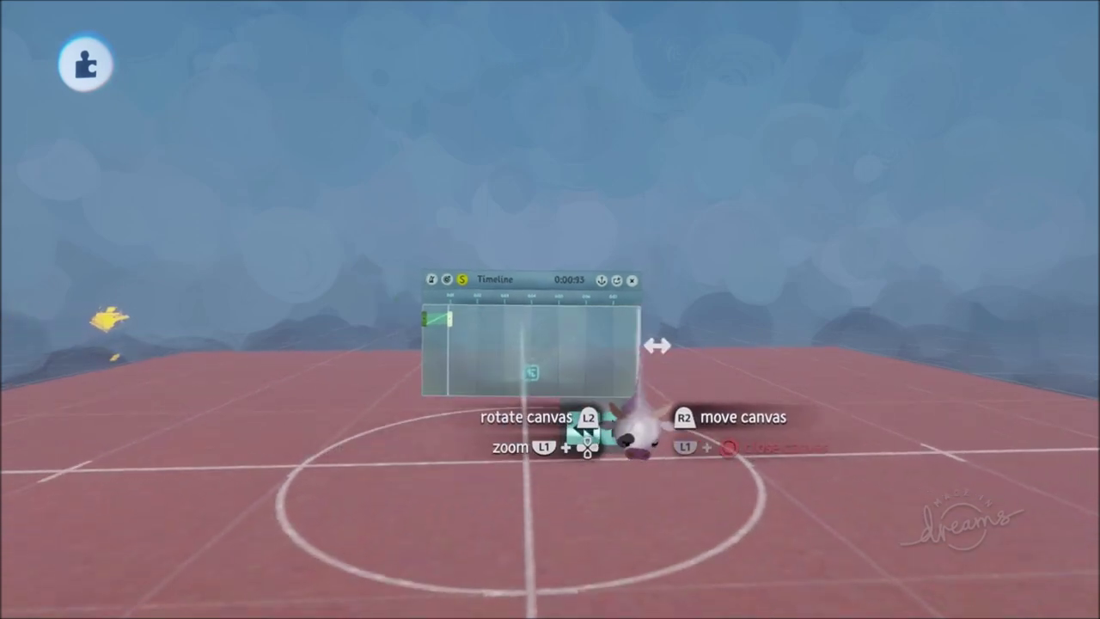
drag(640, 346, 465, 366)
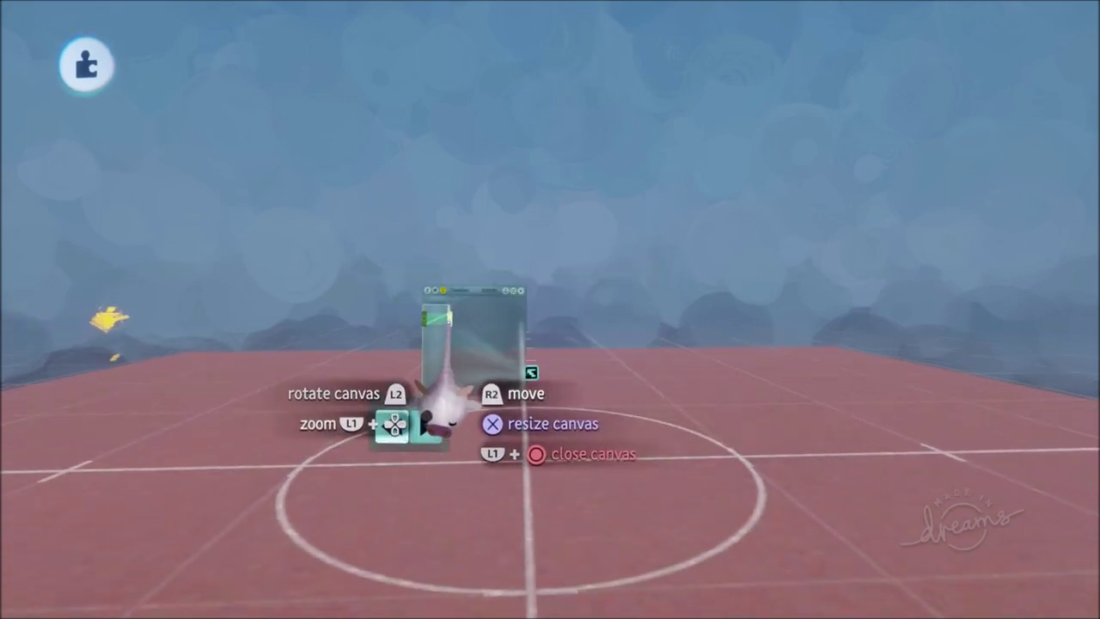
click(451, 319)
key(Escape)
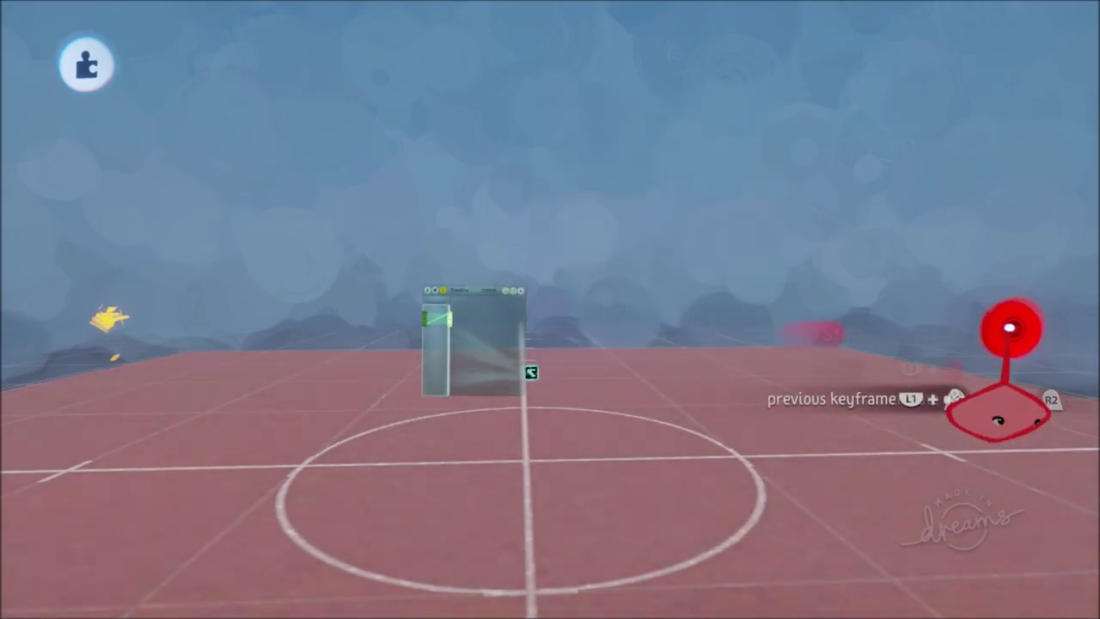
click(1010, 327)
- Check the second keyframe's settings and view the YE burst playing in the whole scene
scroll(418, 382, up, 5)
click(419, 354)
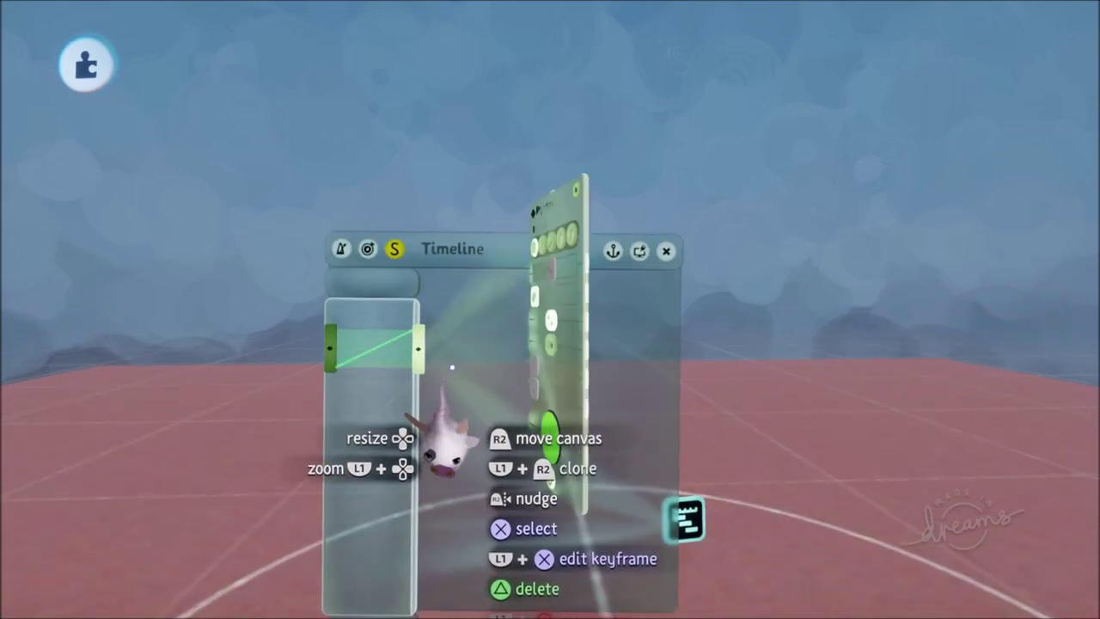
click(623, 343)
key(Escape)
scroll(553, 387, down, 5)
key(Escape)
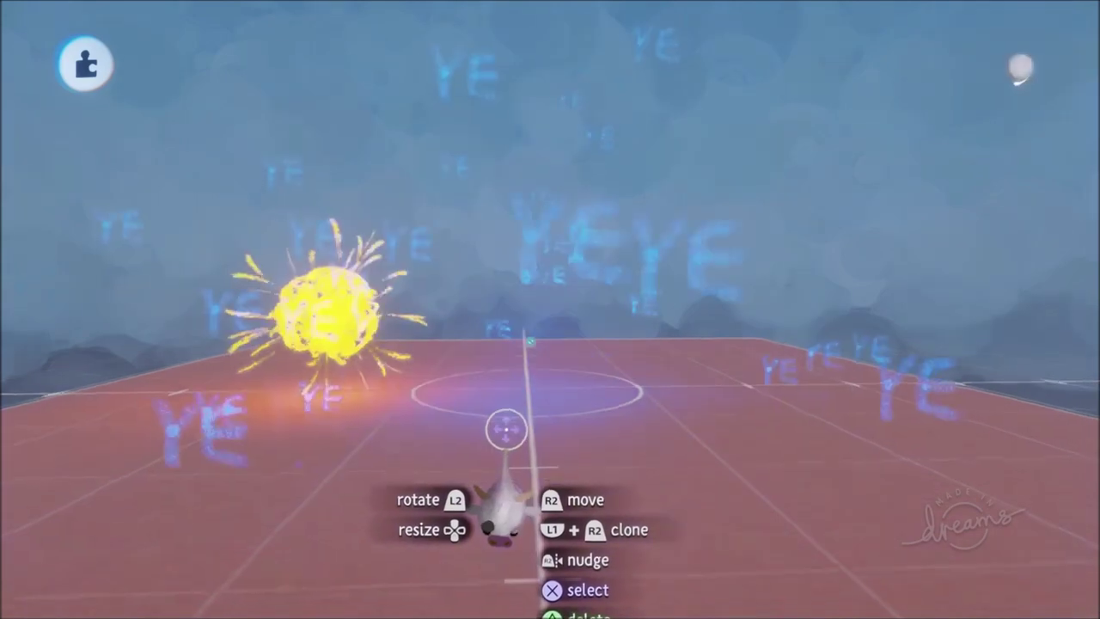
- Move the second keyframe to about the two-second mark and trim the timeline to end there
scroll(534, 392, up, 5)
click(476, 291)
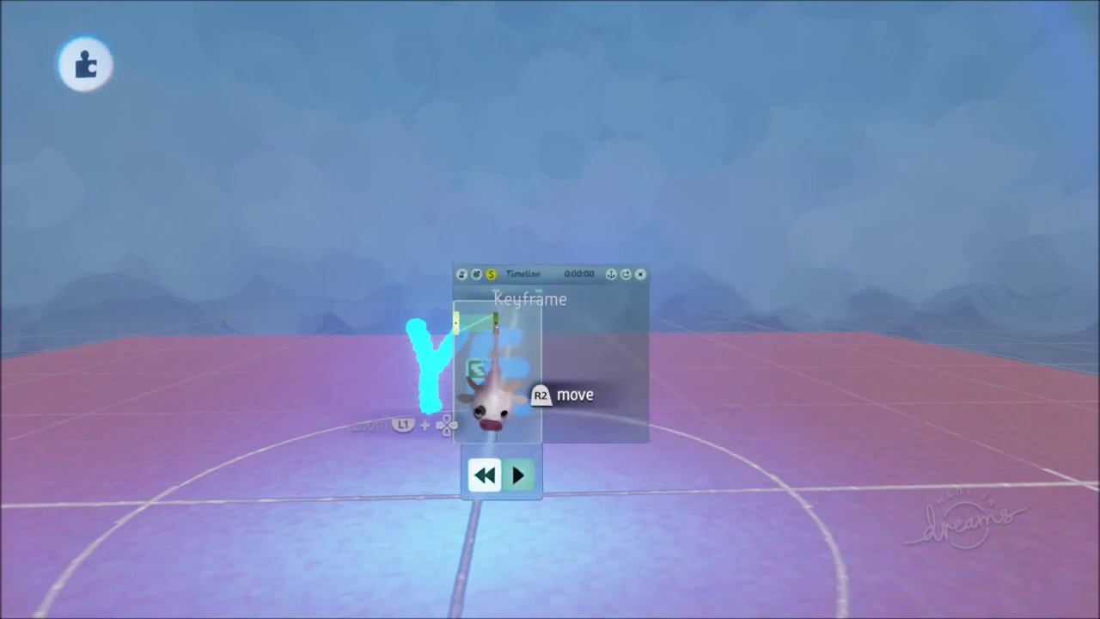
drag(529, 326, 541, 326)
drag(539, 370, 510, 369)
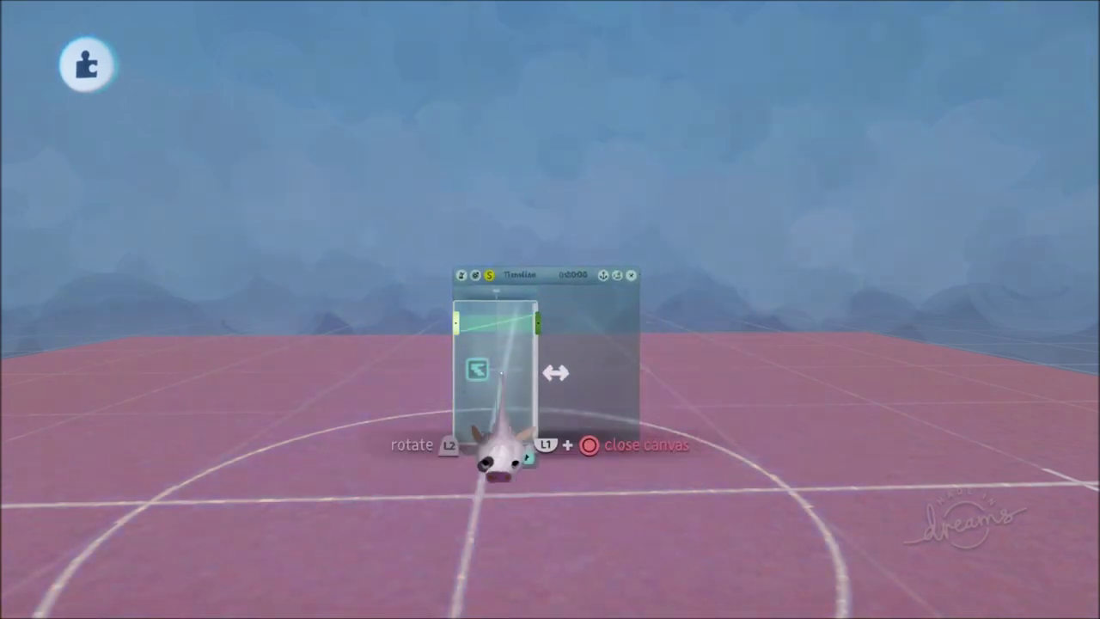
- Close the timeline and play the scene to view the slower YE burst
key(Escape)
scroll(550, 460, down, 5)
key(space)
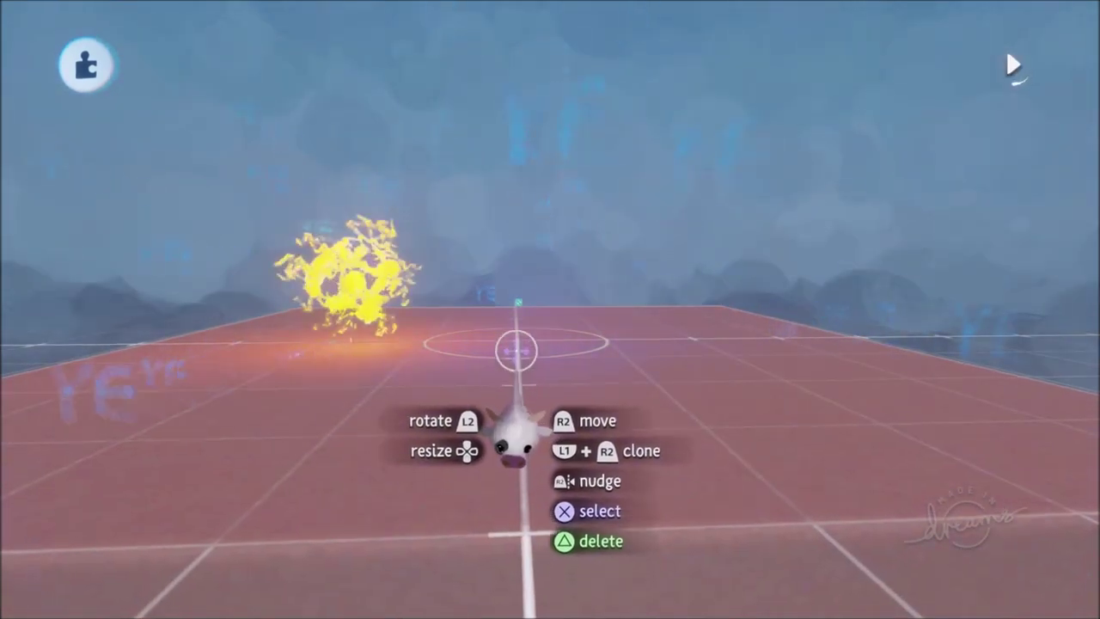
scroll(523, 364, up, 5)
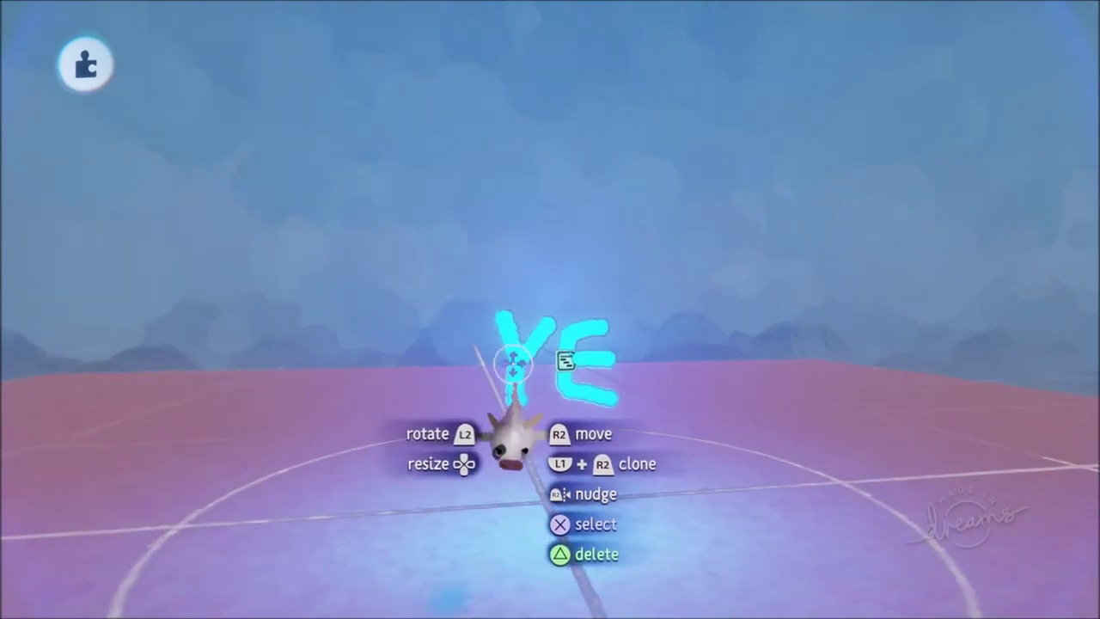
- Edit the YE painting, replacing its letters with a bright blue ring, and leave Paint Mode
click(416, 366)
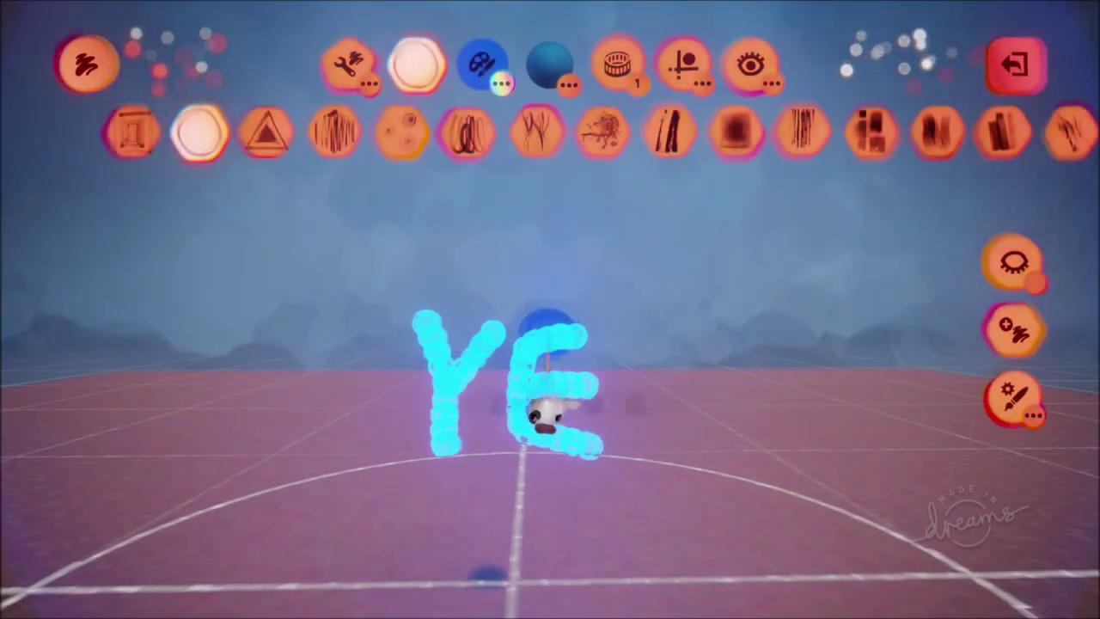
drag(560, 405, 421, 403)
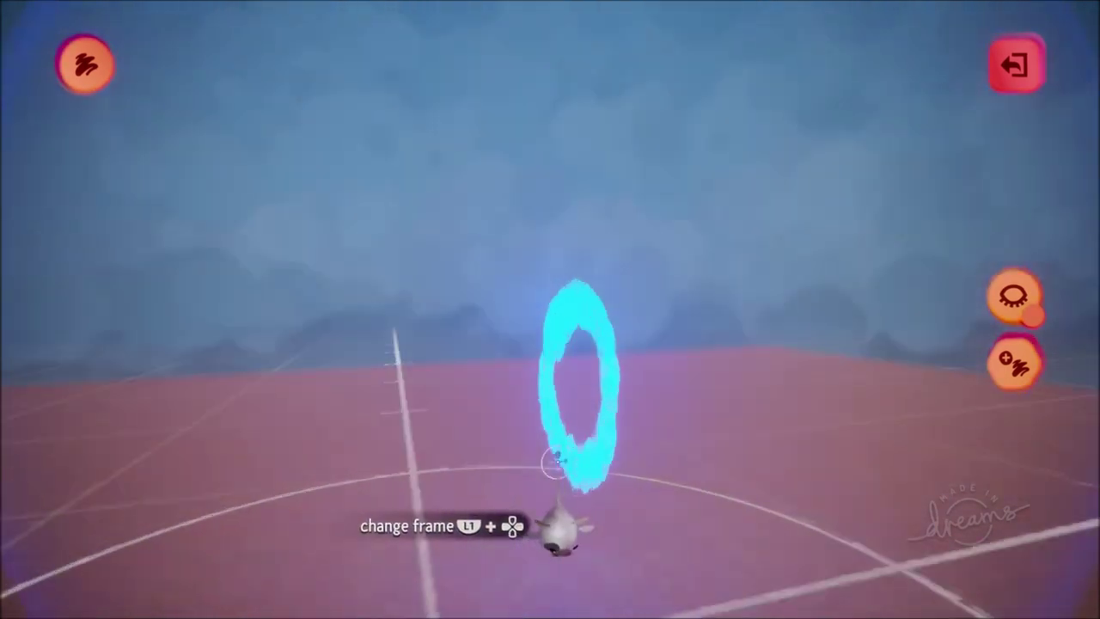
key(Escape)
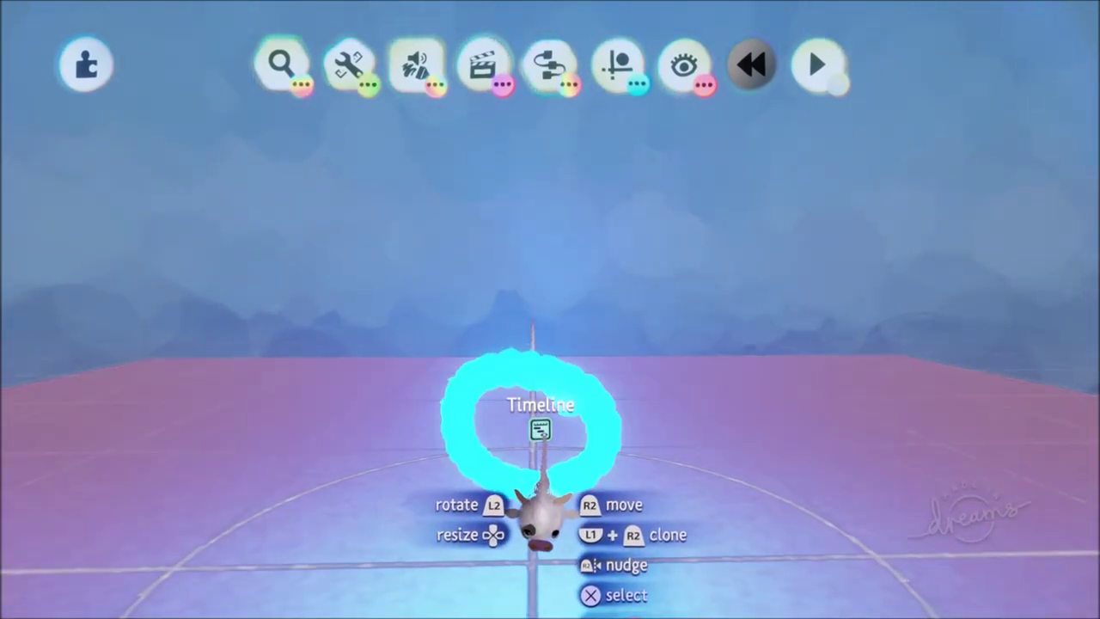
- View the effects playing and undo the ring edit to restore the YE letters
middle_drag(540, 430, 516, 410)
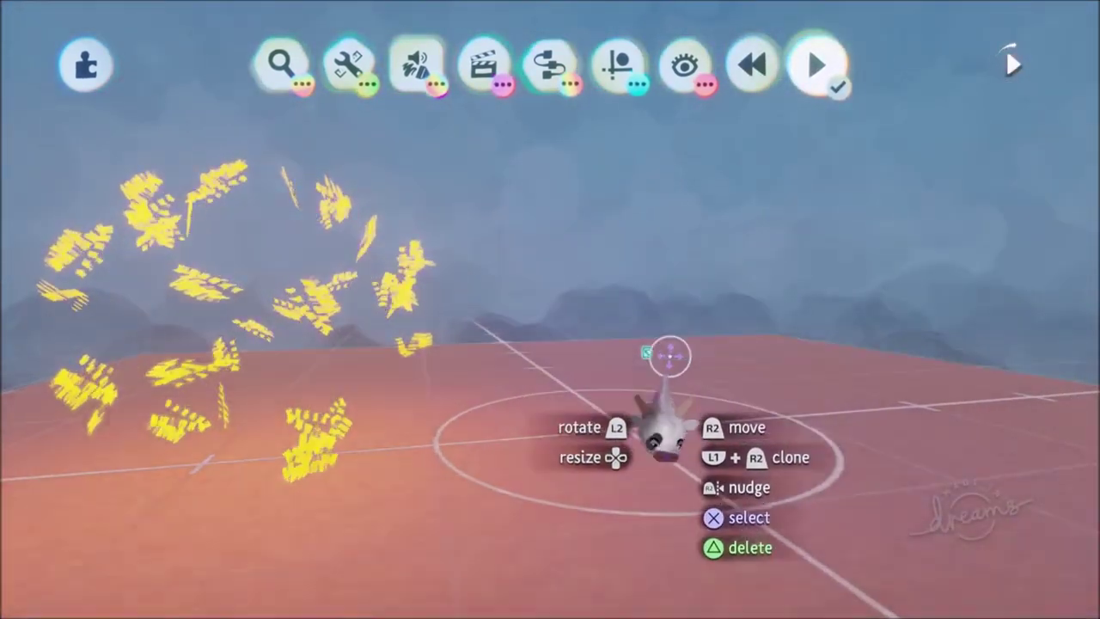
middle_drag(668, 355, 331, 306)
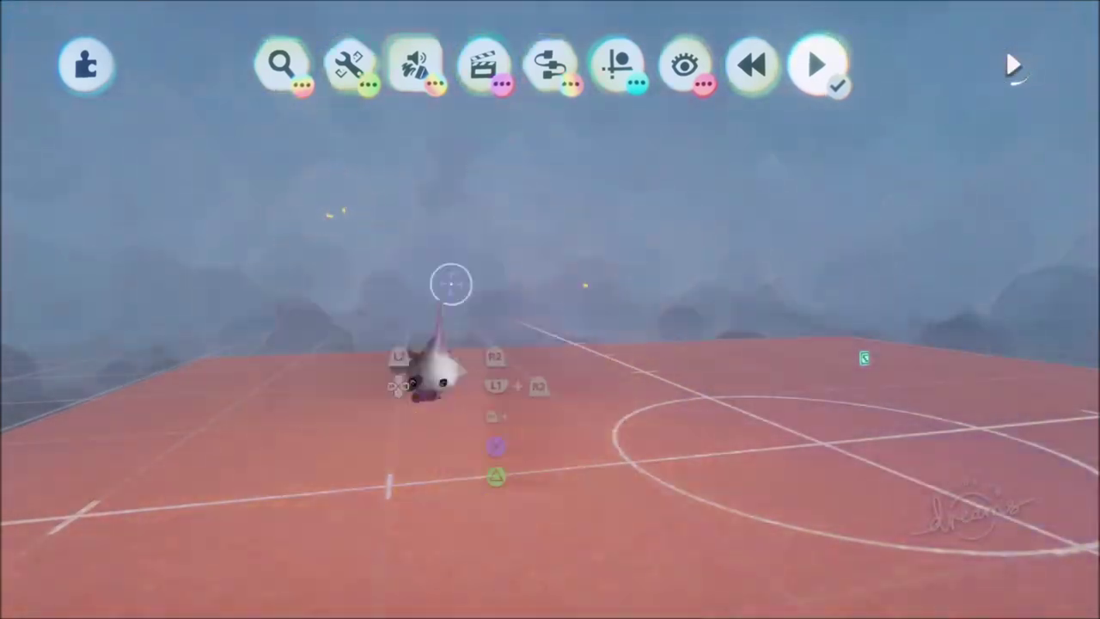
key(Left)
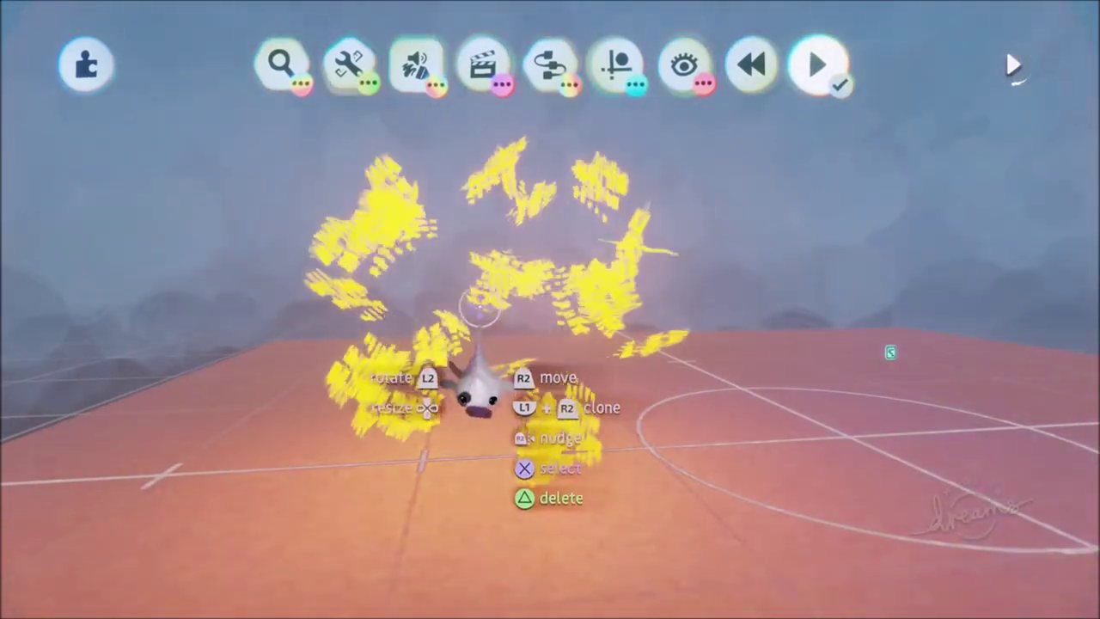
key(Left)
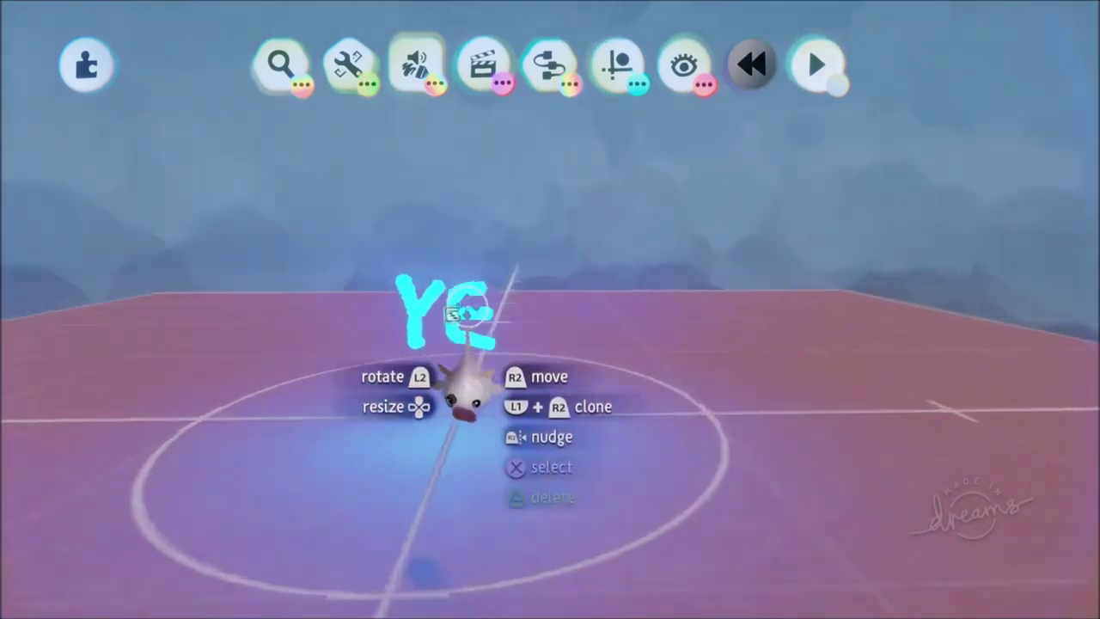
key(Left)
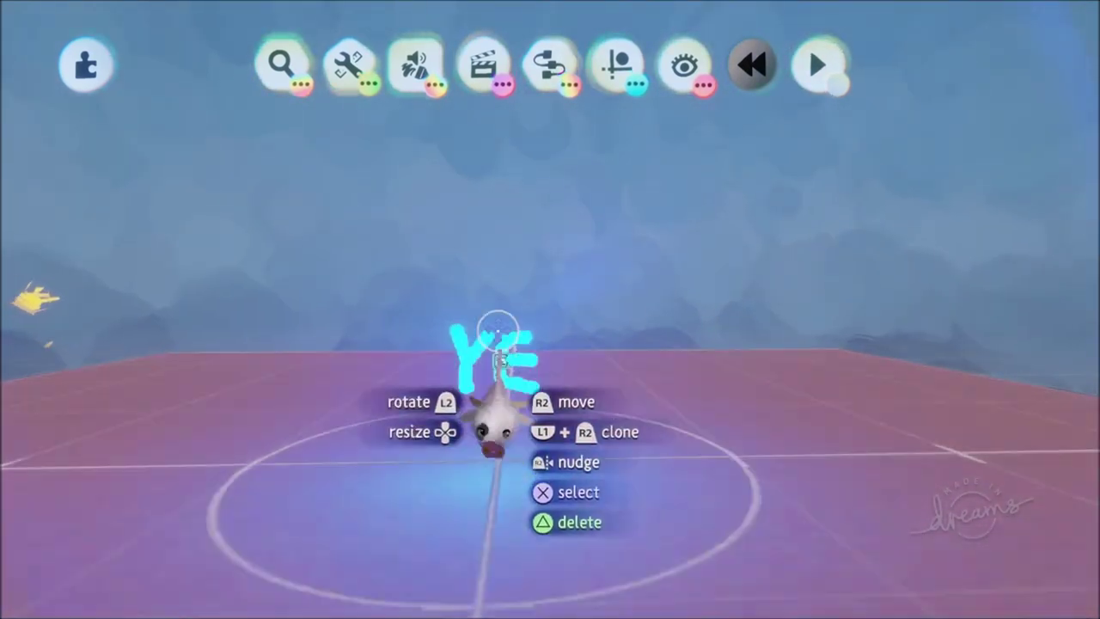
key(Right)
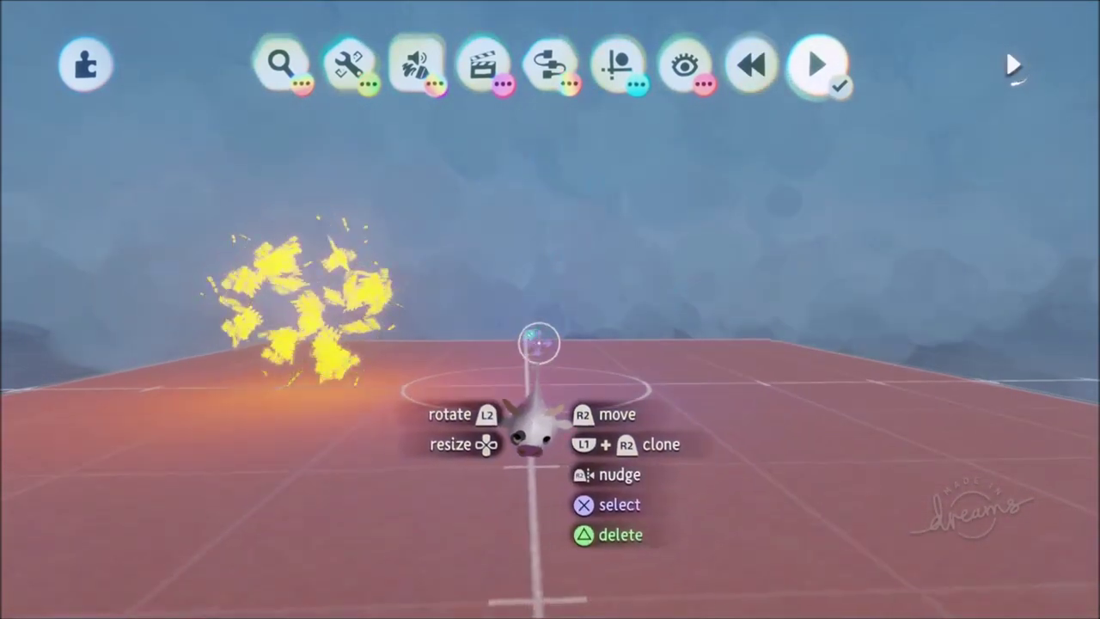
key(Left)
- Move the YE painting and the yellow firework away from the centre circle toward the floor's edge
middle_drag(521, 336, 520, 329)
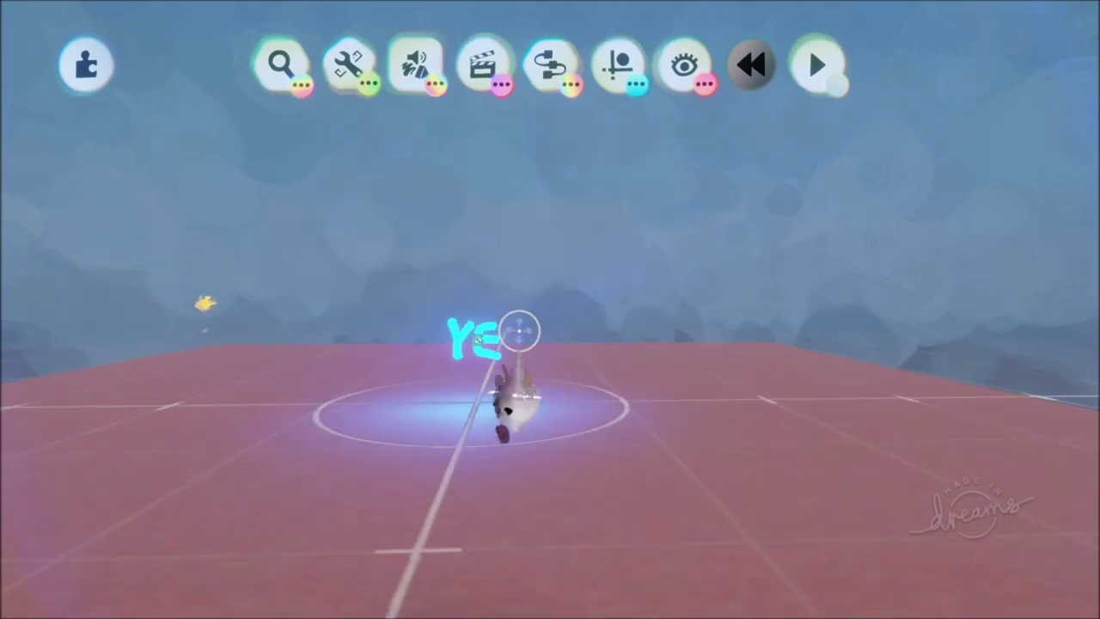
mouse_move(541, 294)
middle_down()
mouse_move(463, 189)
mouse_move(541, 234)
mouse_move(507, 328)
middle_up()
drag(447, 213, 425, 248)
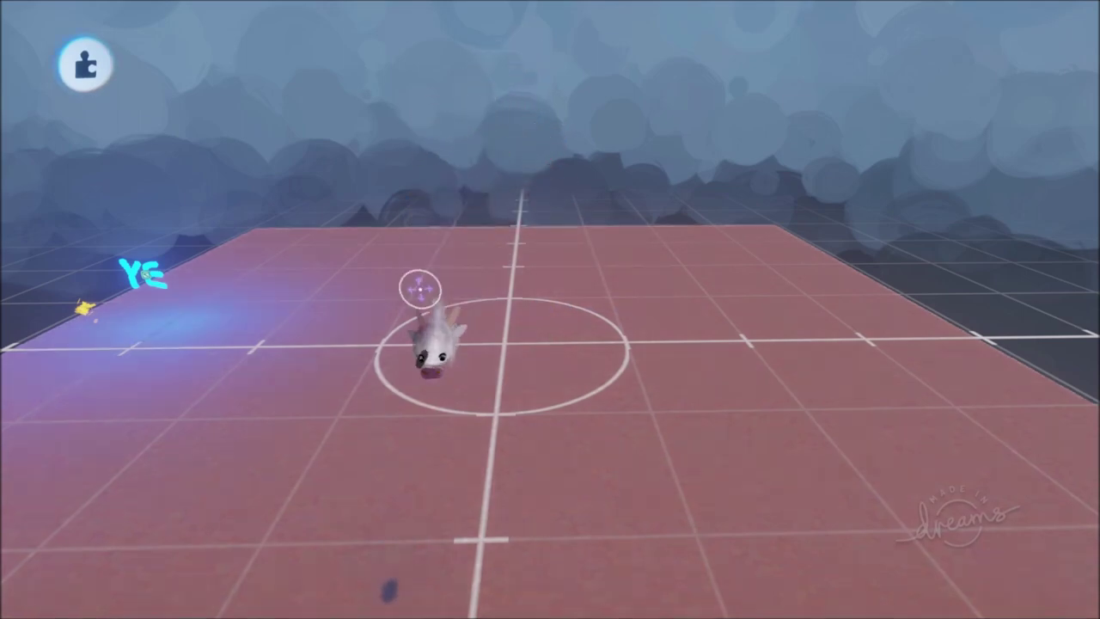
middle_drag(485, 358, 516, 290)
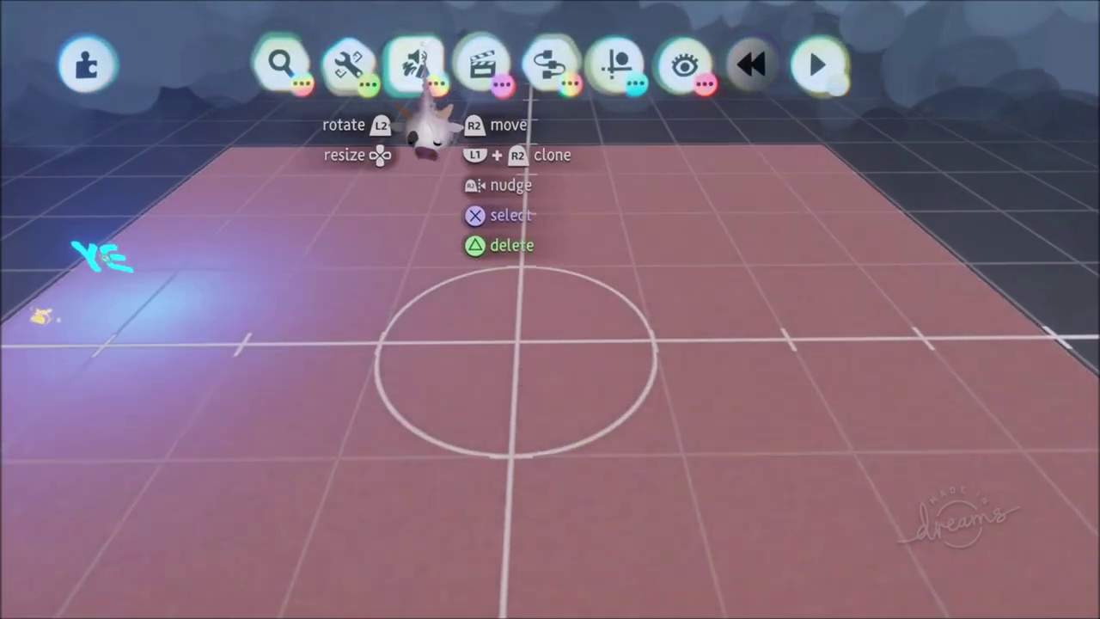
- Start a new painting in the cleared area with a red colour and the Straight brush
click(421, 67)
click(443, 127)
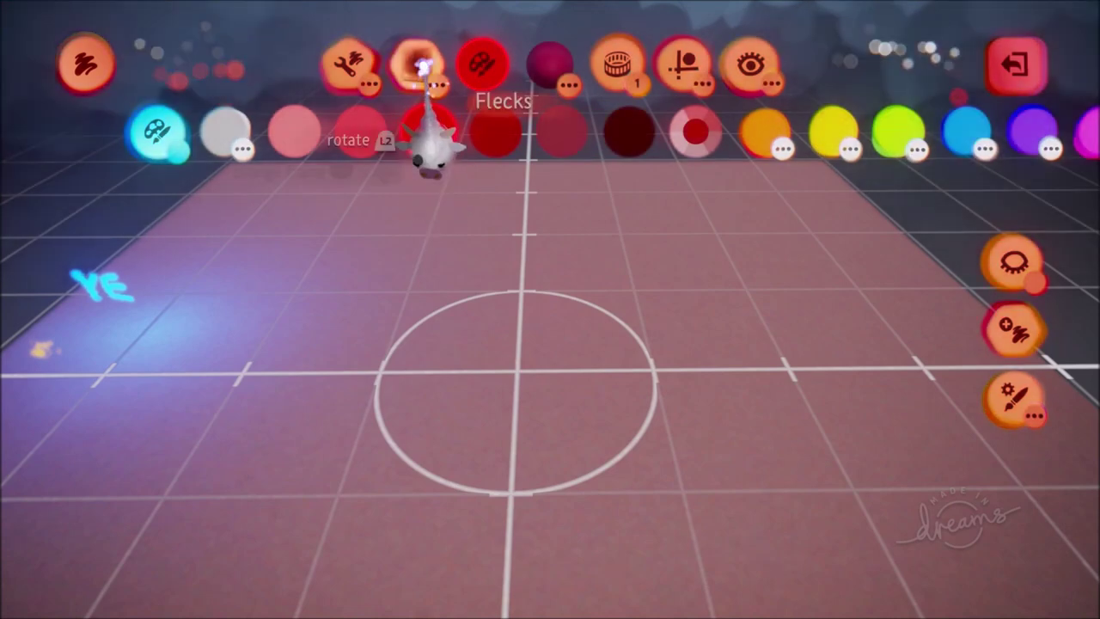
click(421, 67)
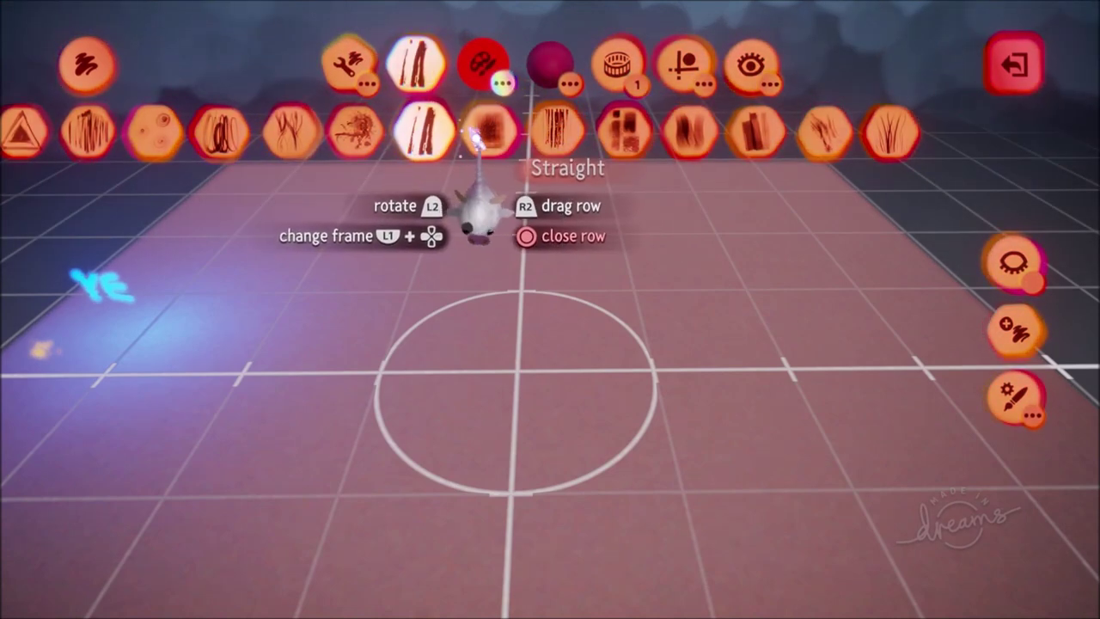
key(Escape)
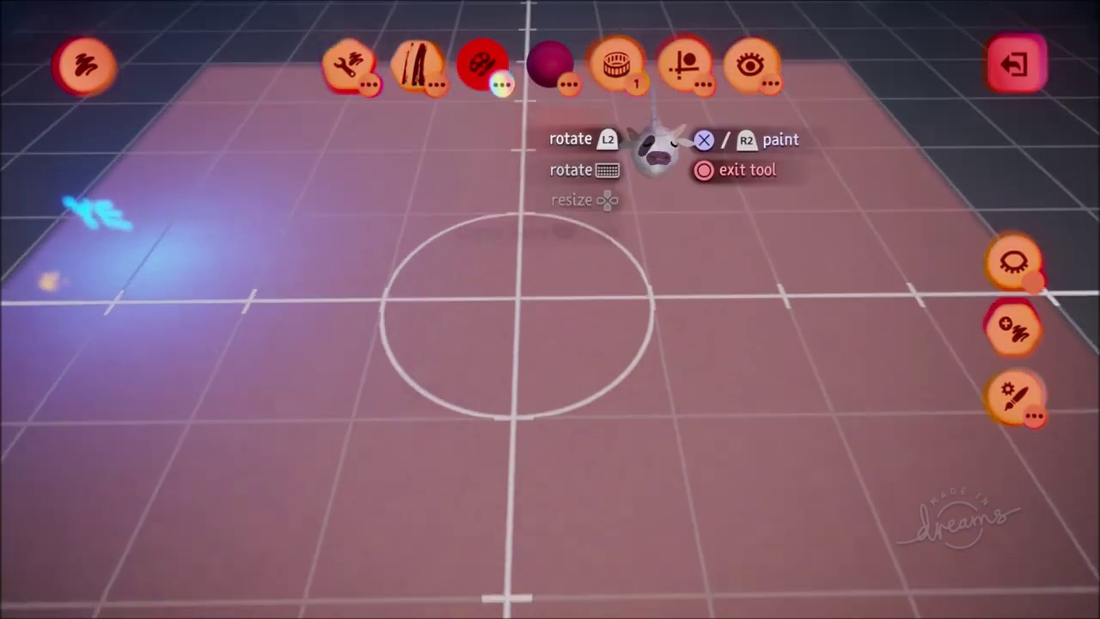
- Apply Surface Snap and paint a small six-armed red burst at the centre of the circle as frame 1
click(684, 67)
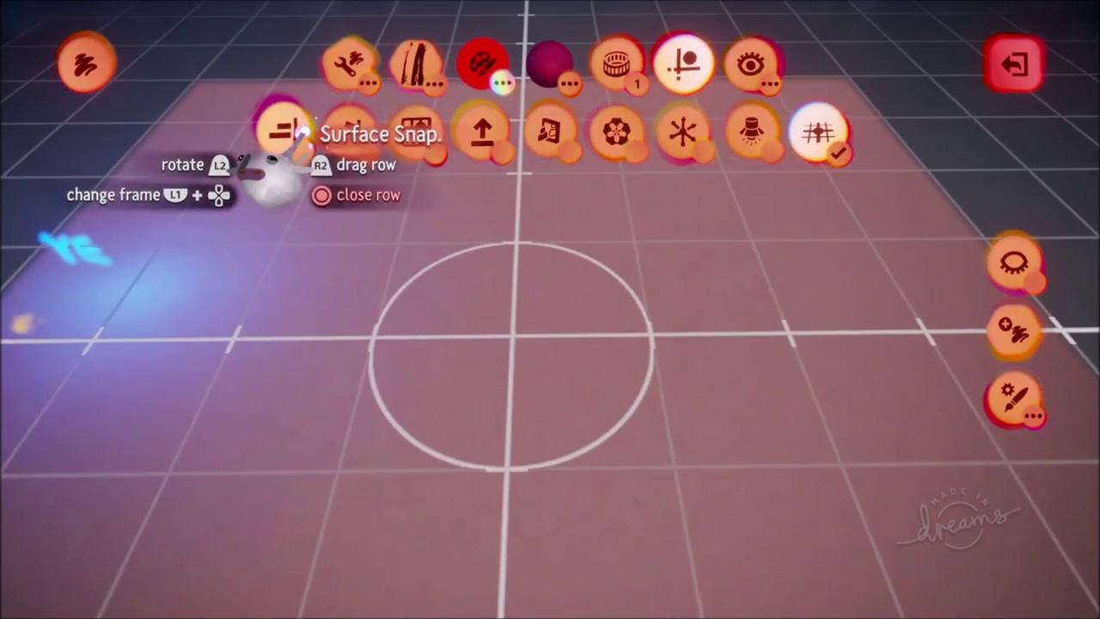
click(292, 130)
mouse_move(550, 339)
middle_down()
mouse_move(491, 351)
mouse_move(521, 369)
mouse_move(526, 316)
mouse_move(554, 376)
mouse_move(496, 422)
mouse_move(517, 341)
mouse_move(521, 361)
mouse_move(516, 252)
mouse_move(553, 297)
mouse_move(586, 222)
middle_up()
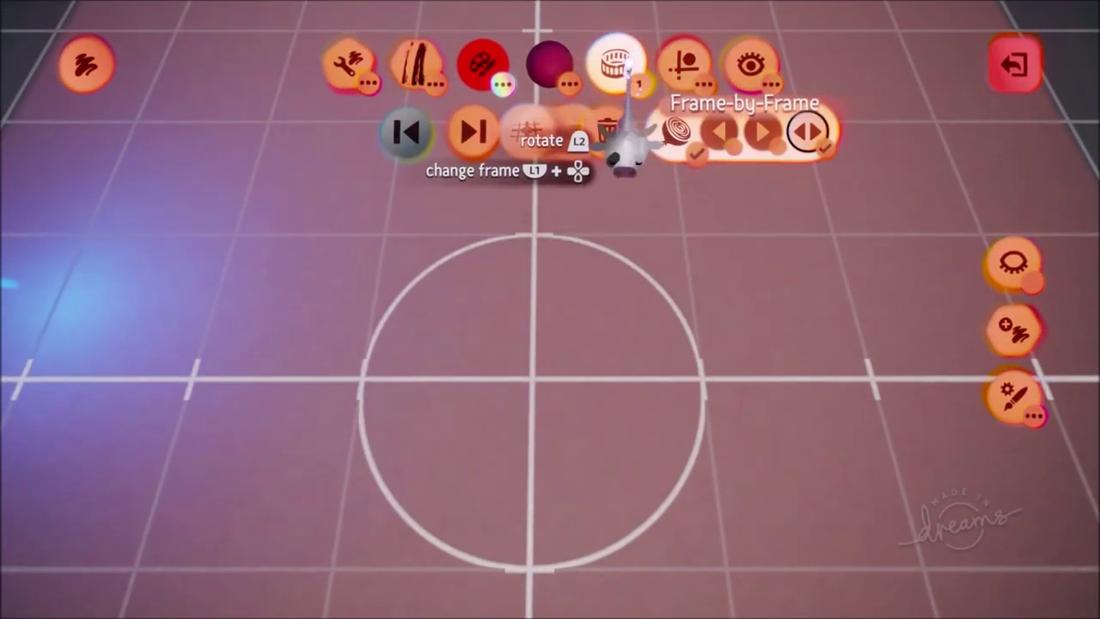
middle_drag(559, 307, 514, 372)
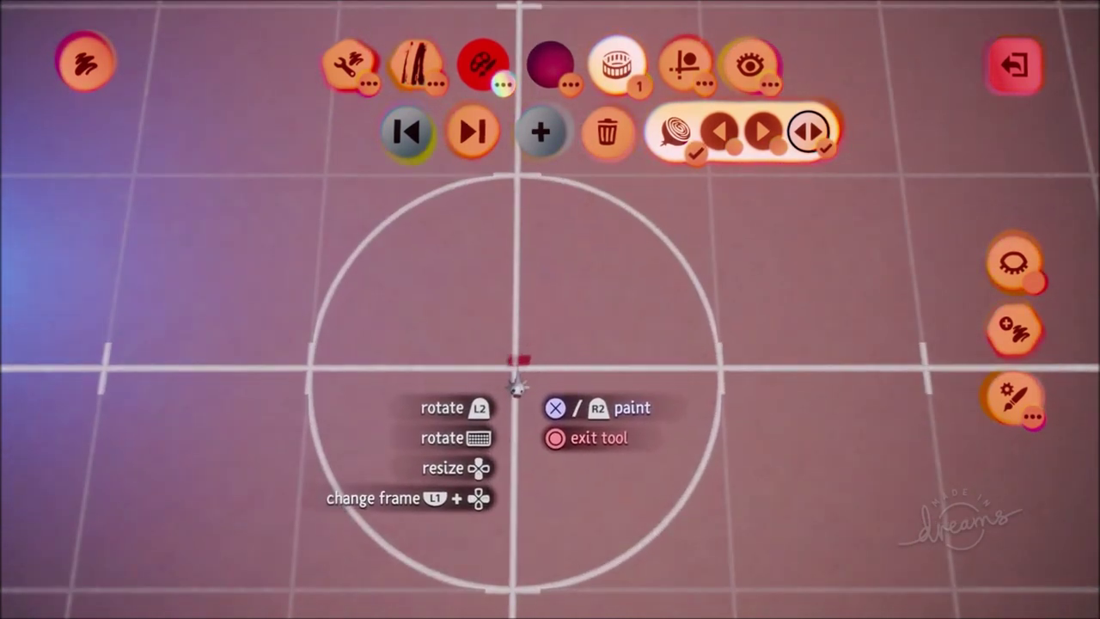
drag(550, 360, 574, 420)
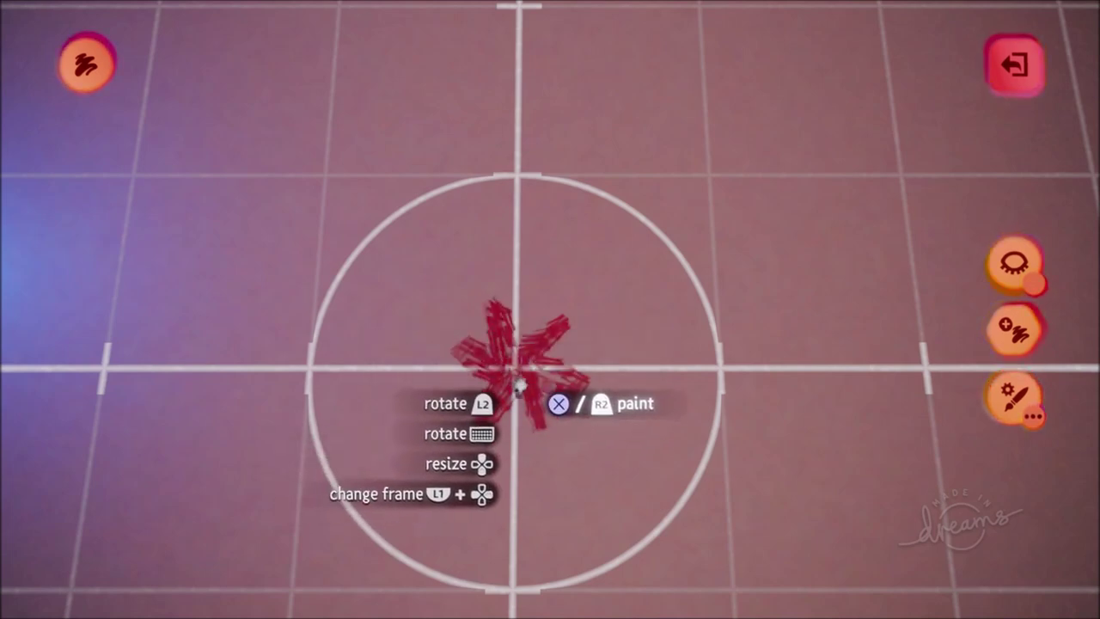
- Add frame 2 and paint a spiky star outline that fills most of the inside of the centre circle
scroll(507, 399, down, 1)
scroll(478, 155, down, 1)
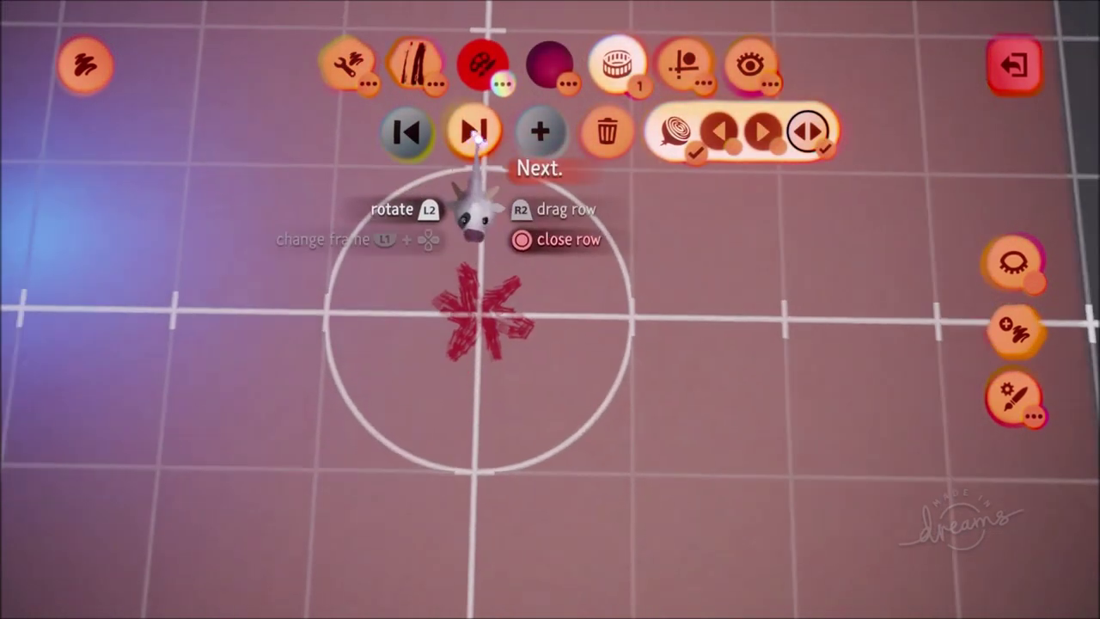
click(475, 133)
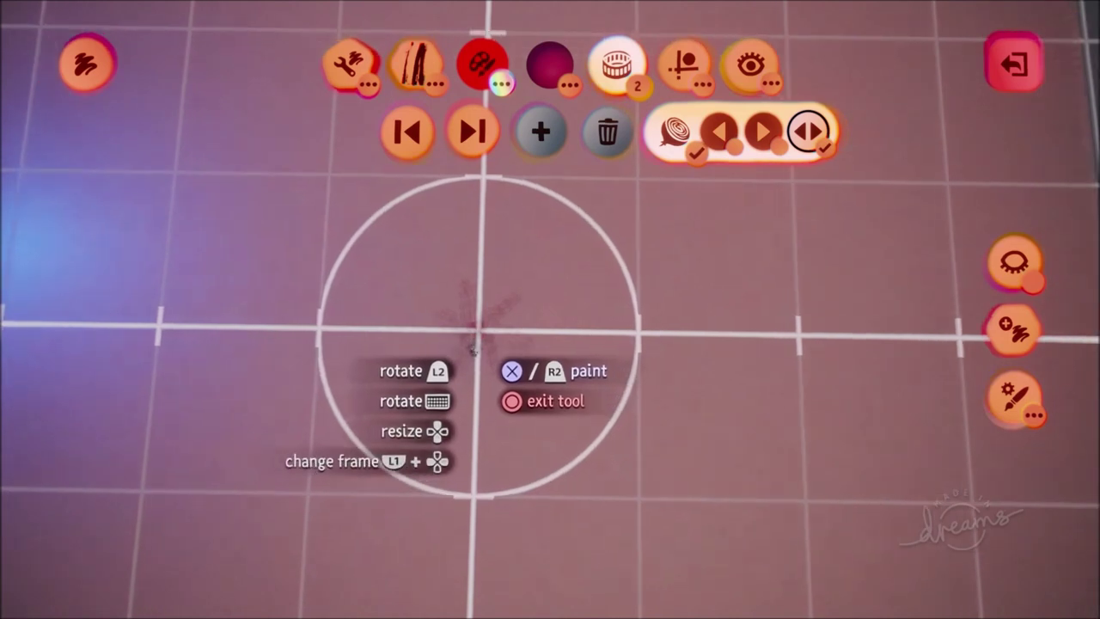
scroll(475, 349, up, 1)
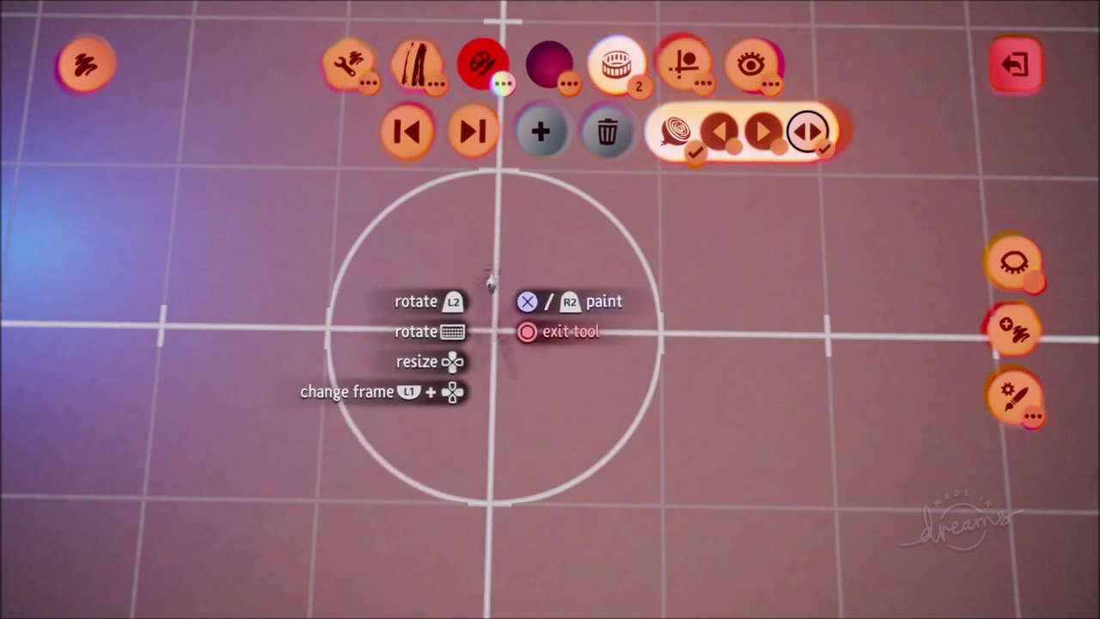
mouse_move(495, 275)
mouse_down()
mouse_move(458, 227)
mouse_move(418, 281)
mouse_up()
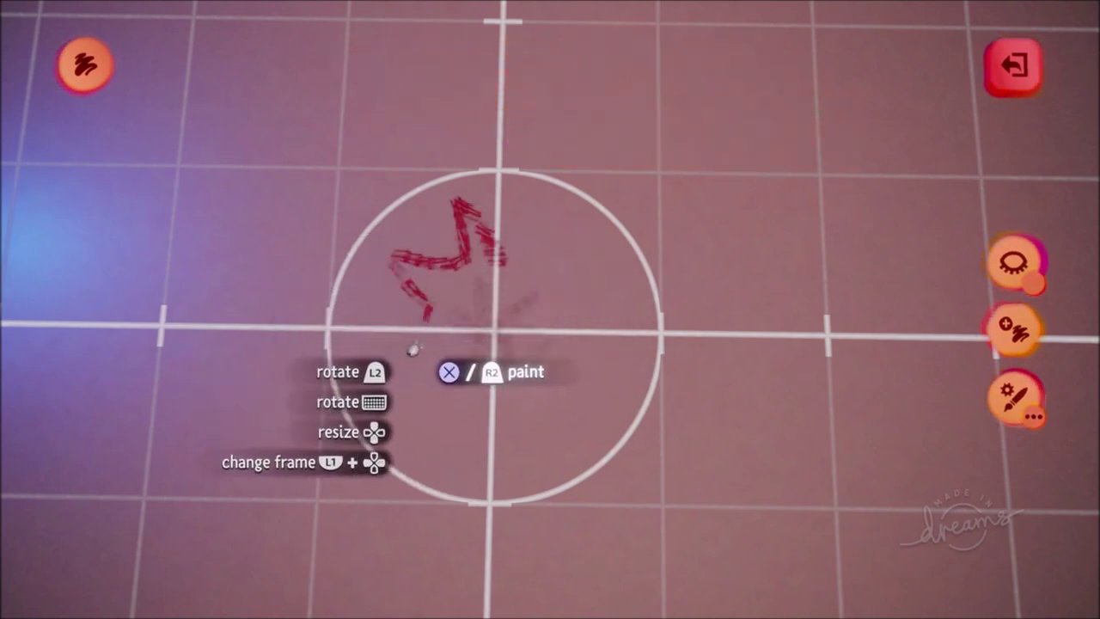
drag(491, 440, 543, 406)
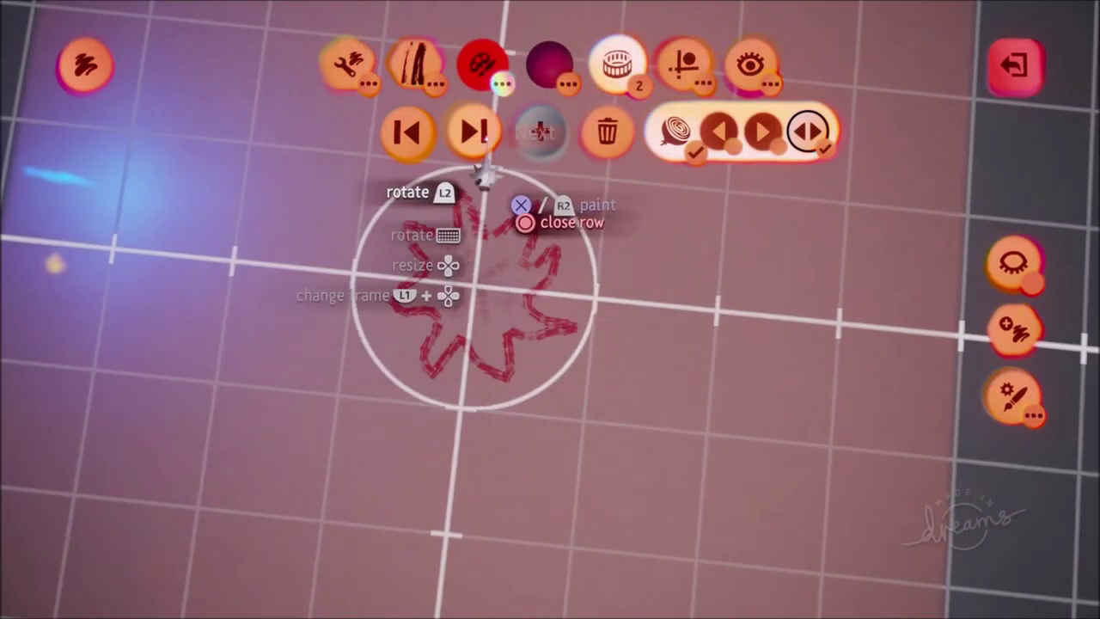
- Add frame 3 and paint a larger spiky outline whose points reach just outside the centre circle
click(474, 134)
mouse_move(487, 266)
mouse_down()
mouse_move(449, 181)
mouse_move(384, 249)
mouse_up()
mouse_move(368, 327)
mouse_down()
mouse_move(398, 433)
mouse_move(447, 495)
mouse_move(519, 503)
mouse_move(585, 484)
mouse_move(644, 408)
mouse_move(628, 302)
mouse_move(581, 270)
mouse_up()
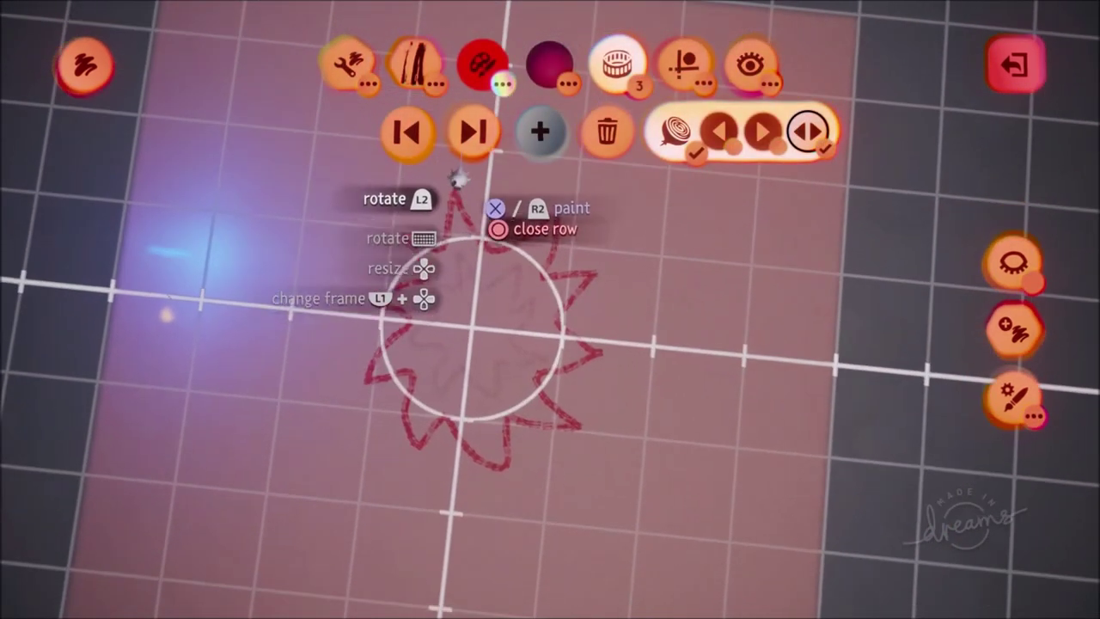
- Add frame 4 and paint a jagged closed outline about twice as wide as the centre circle
click(470, 132)
mouse_move(481, 239)
mouse_down()
mouse_move(397, 259)
mouse_move(354, 292)
mouse_move(315, 381)
mouse_move(310, 499)
mouse_move(352, 547)
mouse_up()
mouse_move(509, 547)
mouse_down()
mouse_move(606, 441)
mouse_move(615, 362)
mouse_move(601, 249)
mouse_move(535, 210)
mouse_up()
- Add frame 5 and paint a still wider spiky outline that nearly reaches the edges of the pink floor
scroll(484, 242, down, 3)
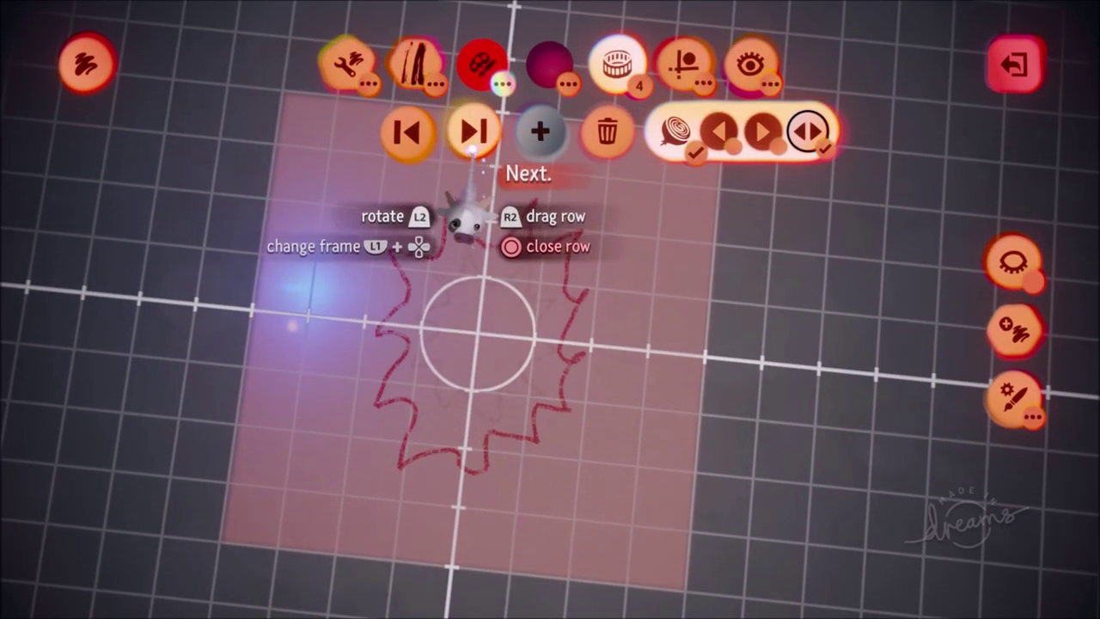
click(472, 148)
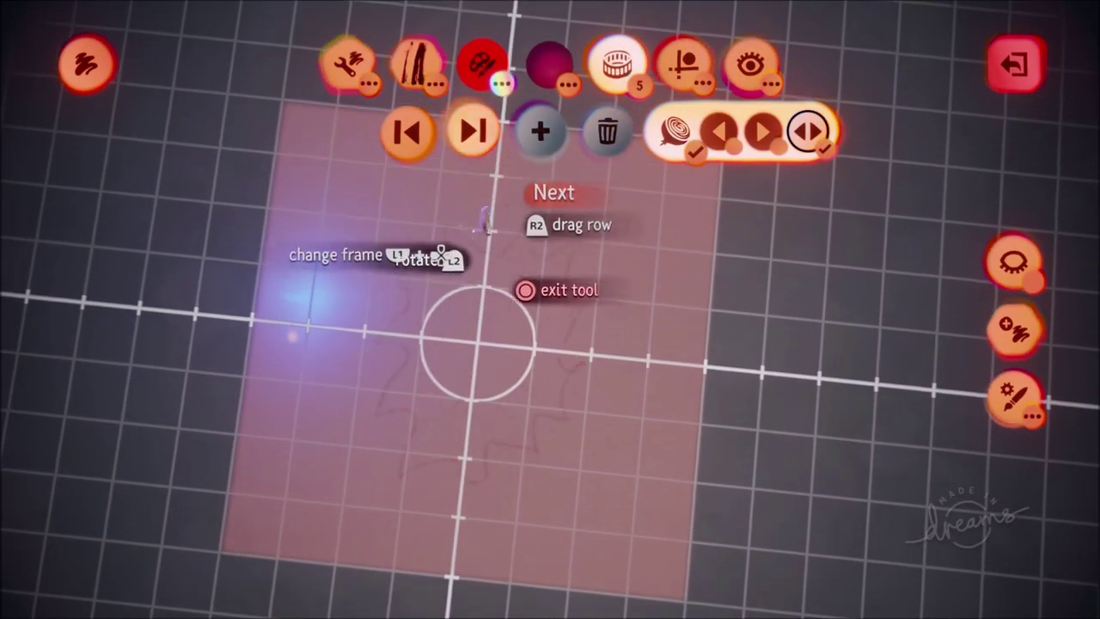
mouse_move(458, 210)
mouse_down()
mouse_move(432, 185)
mouse_move(371, 200)
mouse_up()
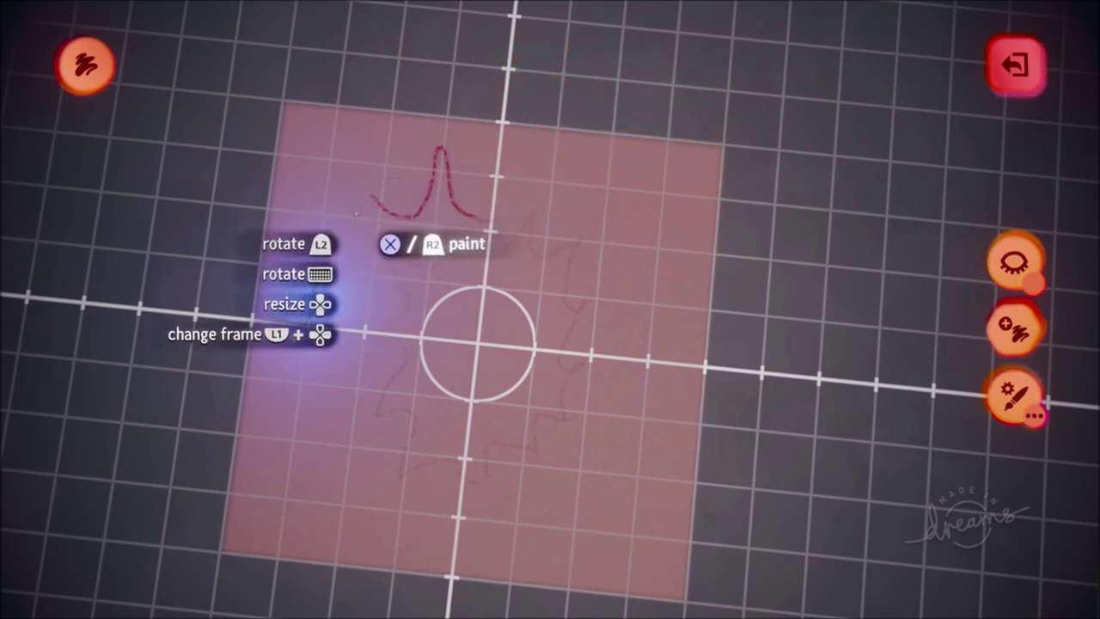
mouse_move(342, 277)
mouse_down()
mouse_move(346, 348)
mouse_move(368, 397)
mouse_move(394, 555)
mouse_up()
mouse_move(518, 507)
mouse_down()
mouse_move(593, 513)
mouse_move(610, 452)
mouse_move(599, 398)
mouse_move(619, 332)
mouse_move(596, 255)
mouse_move(600, 199)
mouse_up()
drag(545, 160, 507, 200)
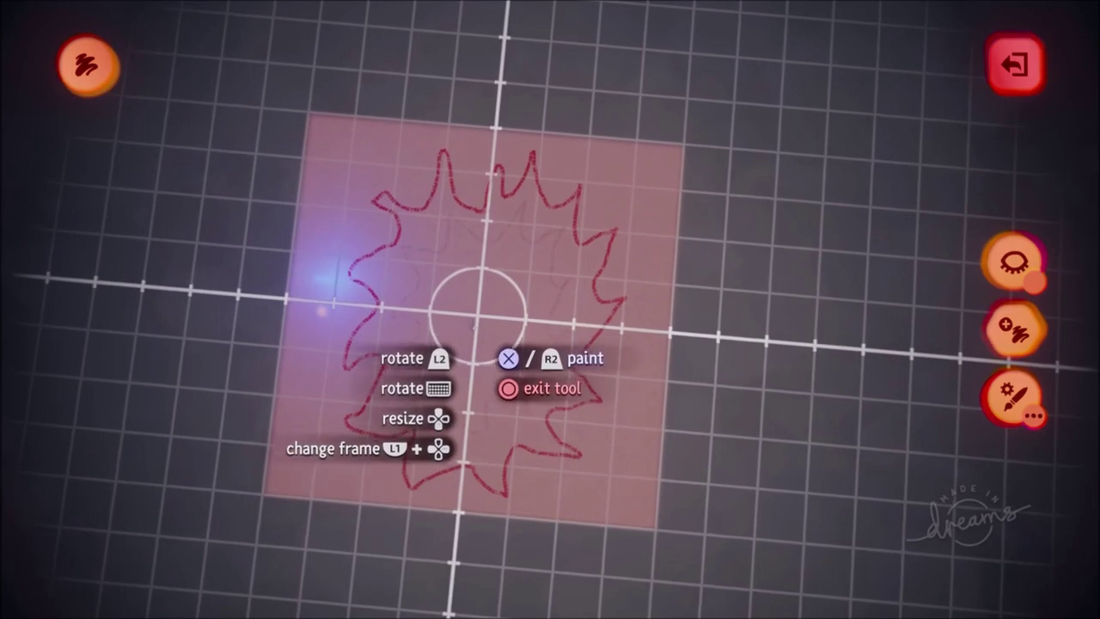
- Add frame 6 and paint broken wavy strokes near the corners and edges of the pink floor
click(468, 135)
mouse_move(417, 213)
mouse_down()
mouse_move(375, 205)
mouse_move(333, 251)
mouse_move(329, 283)
mouse_up()
mouse_move(333, 400)
mouse_down()
mouse_move(338, 438)
mouse_move(413, 465)
mouse_up()
mouse_move(521, 459)
mouse_down()
mouse_move(501, 489)
mouse_move(458, 483)
mouse_up()
mouse_move(587, 421)
mouse_down()
mouse_move(612, 348)
mouse_move(586, 323)
mouse_up()
drag(609, 224, 606, 205)
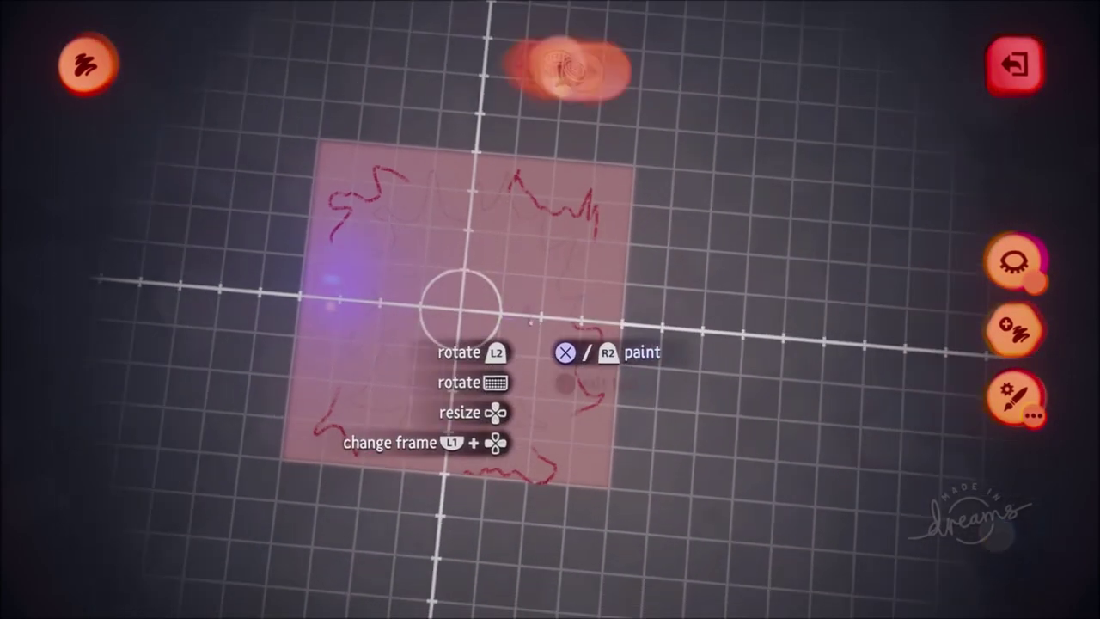
- Add frame 7 with short scattered strokes along the floor's edges, and leave Paint Mode
click(471, 133)
drag(376, 213, 355, 195)
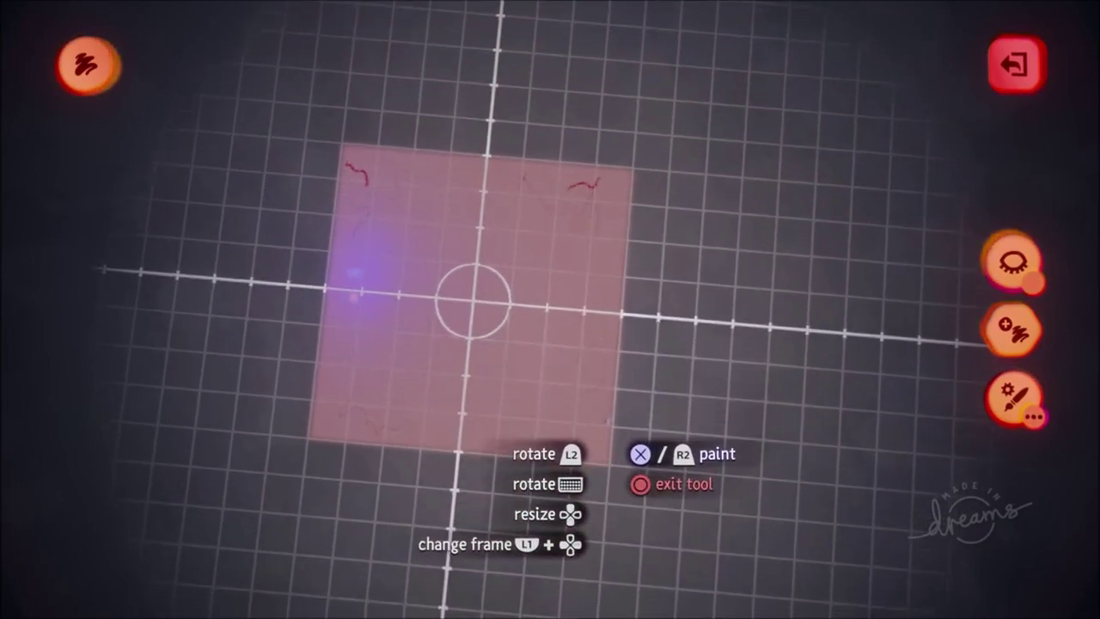
drag(590, 426, 599, 455)
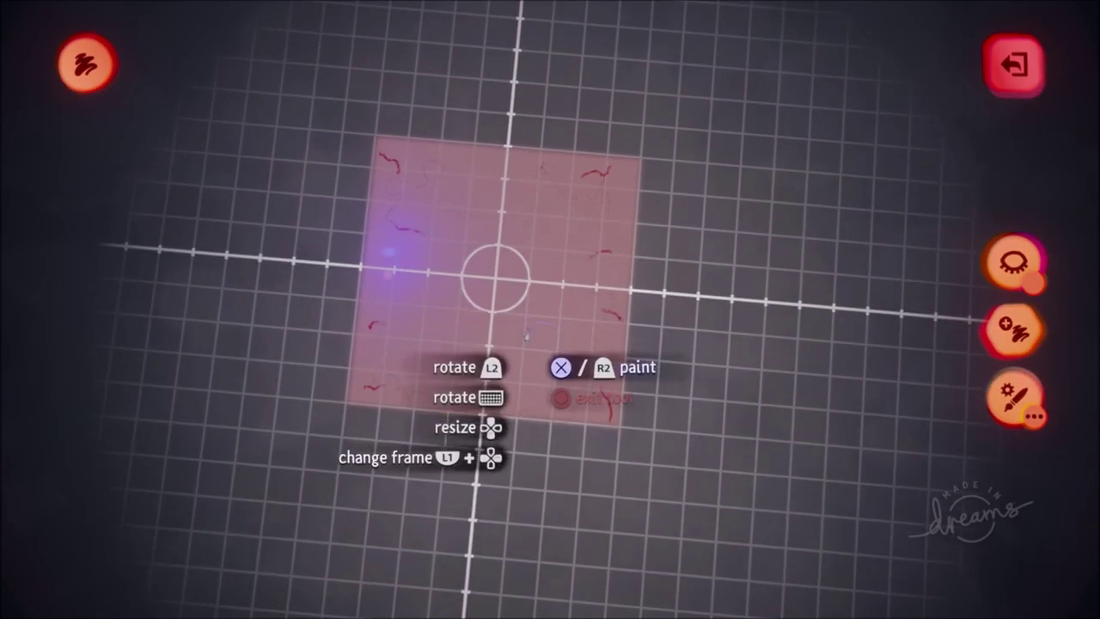
mouse_move(582, 311)
middle_down()
mouse_move(478, 418)
mouse_move(463, 419)
mouse_move(559, 376)
mouse_move(607, 324)
mouse_move(602, 369)
mouse_move(645, 252)
middle_up()
key(Escape)
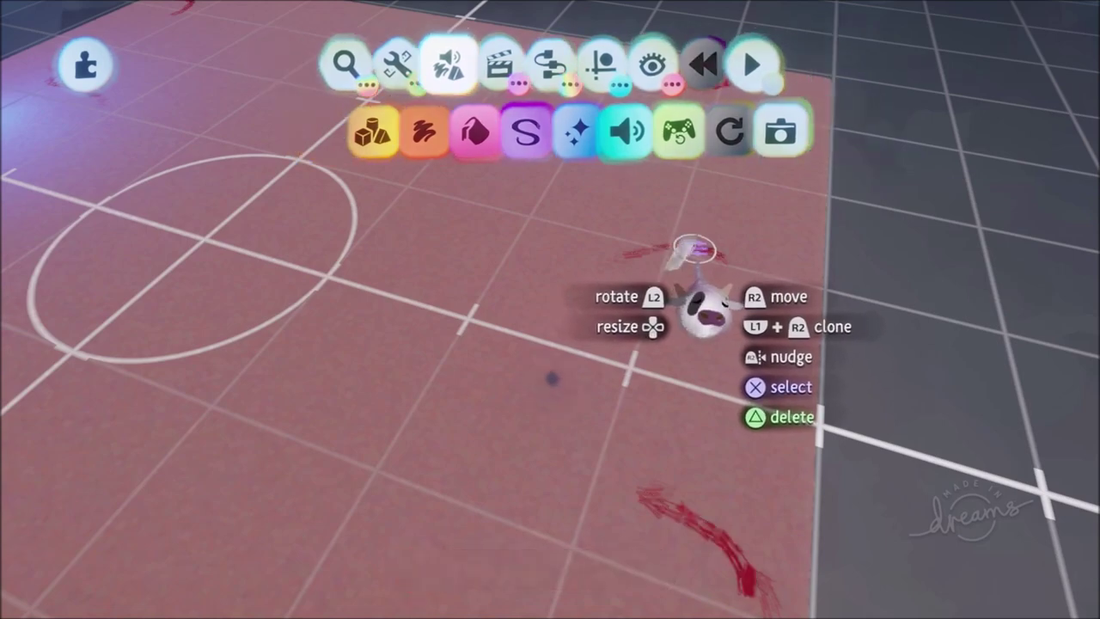
- Open the red painting's Frame-by-Frame properties and start time to play through its frames
right_click(694, 248)
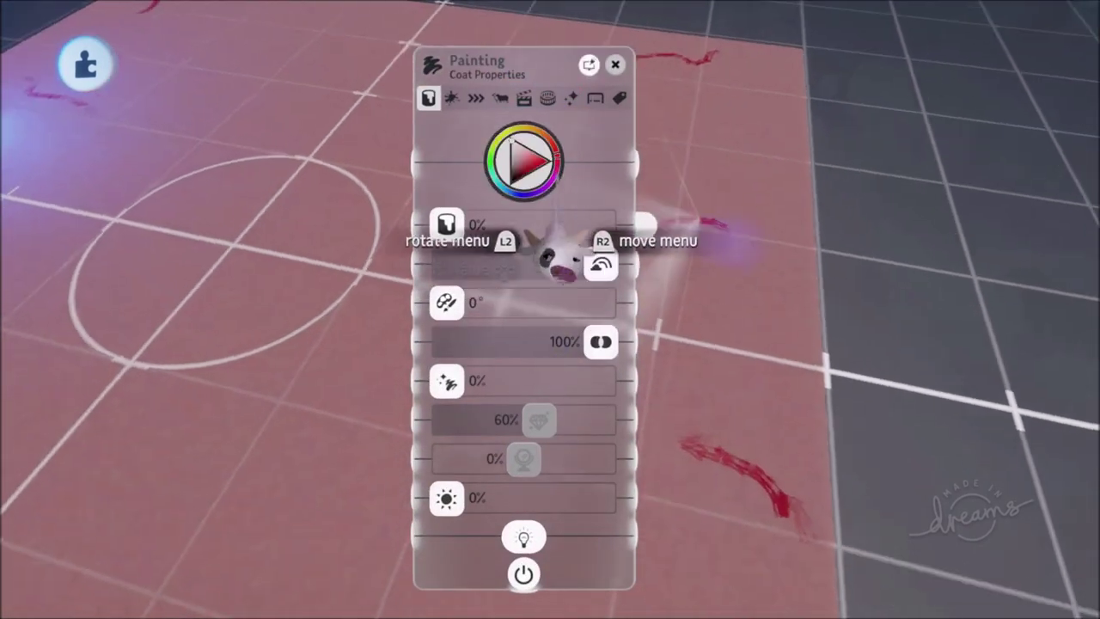
click(547, 99)
drag(599, 138, 523, 137)
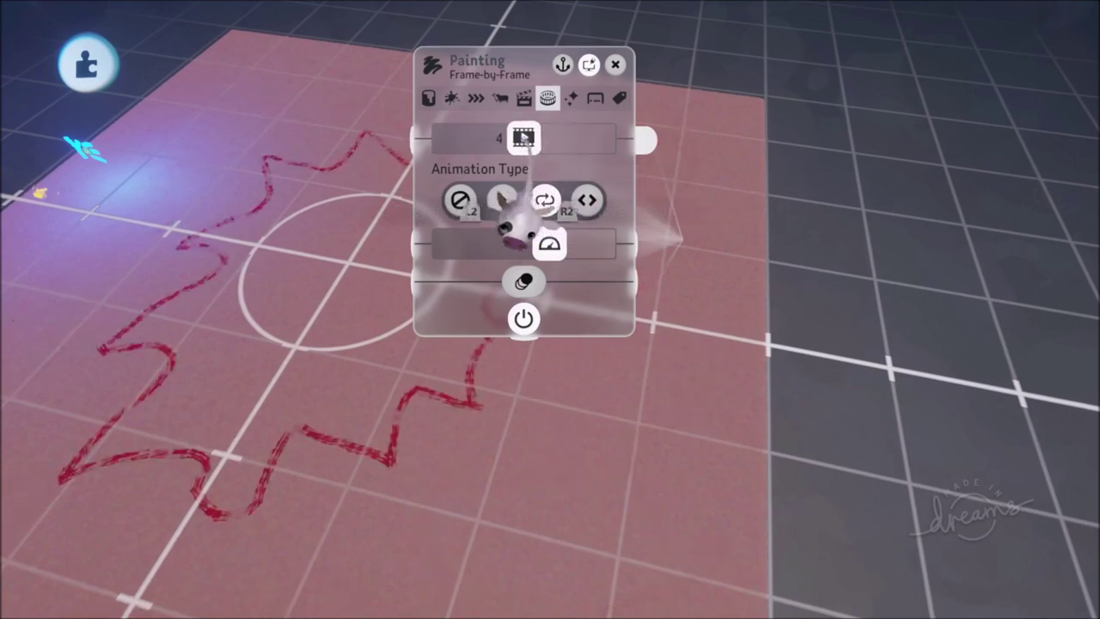
key(space)
drag(524, 338, 289, 371)
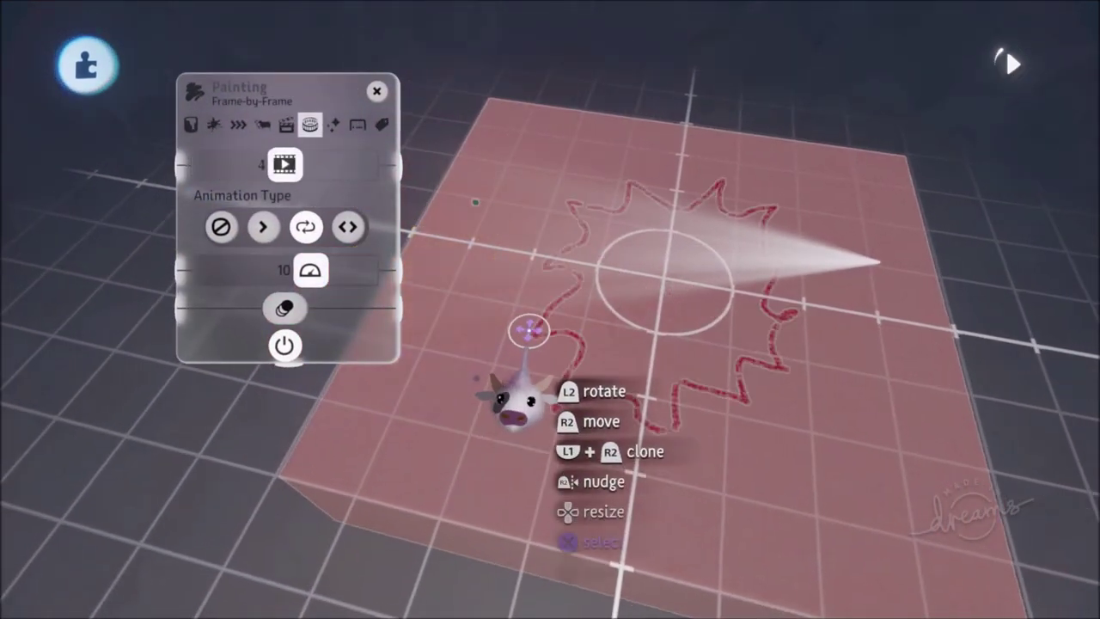
- Set the red painting's frame animation speed to 15 while checking the burst from several angles
middle_drag(528, 331, 556, 331)
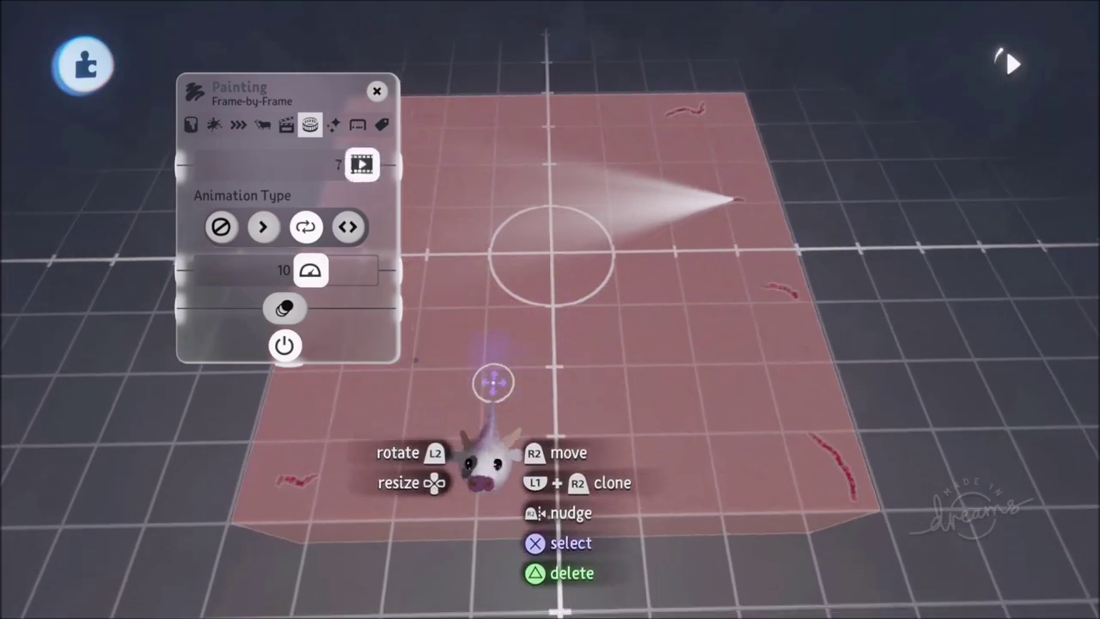
middle_drag(481, 385, 395, 350)
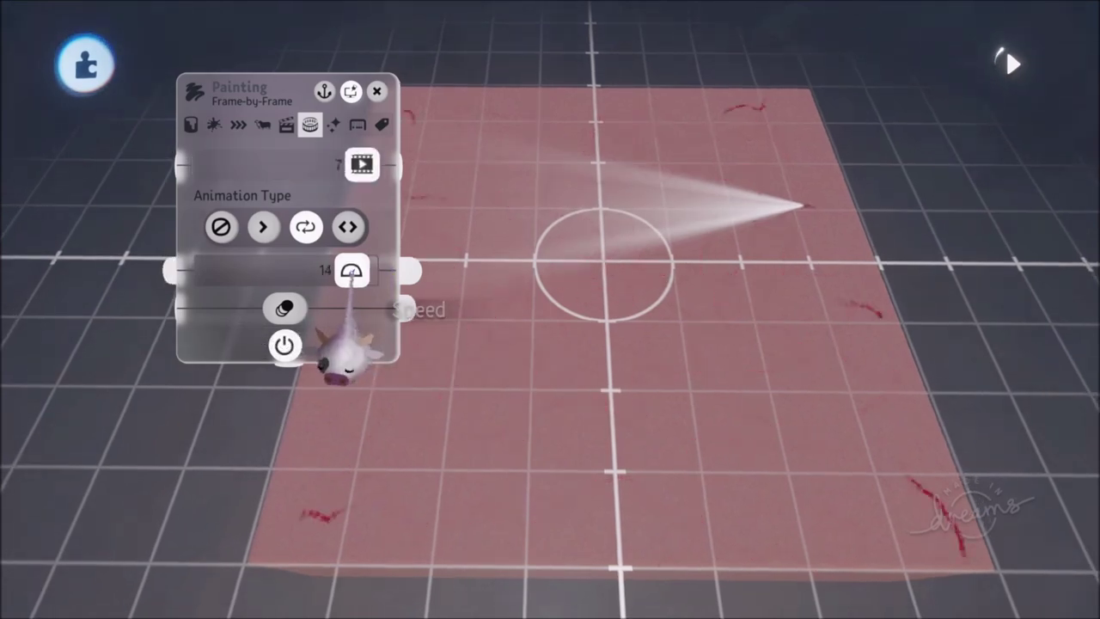
middle_drag(444, 370, 289, 311)
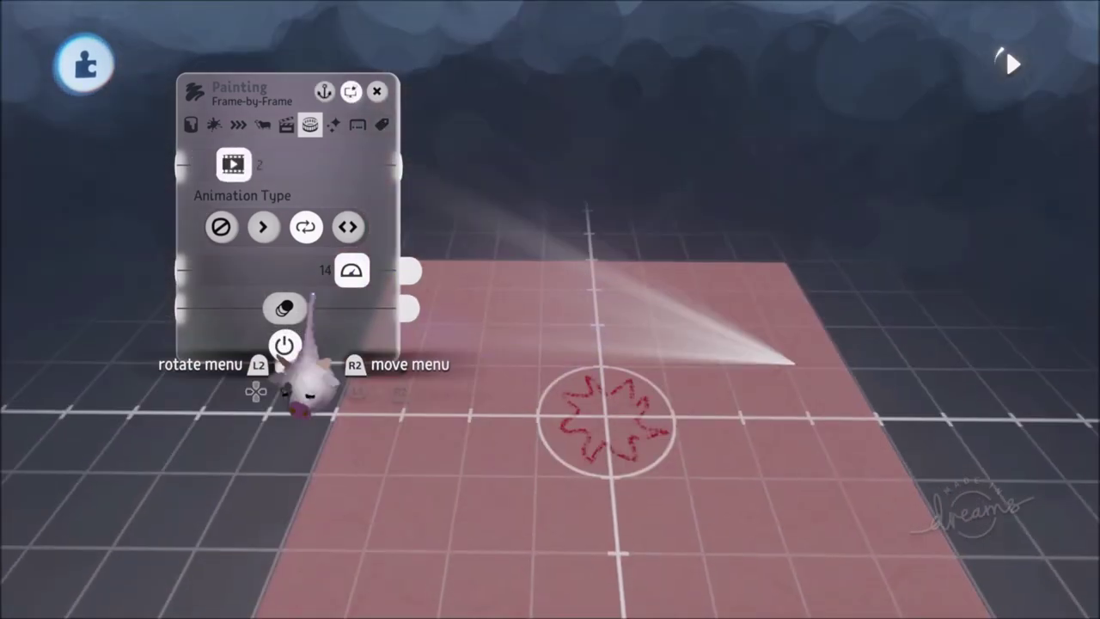
mouse_move(362, 272)
middle_down()
mouse_move(388, 295)
mouse_move(473, 299)
middle_up()
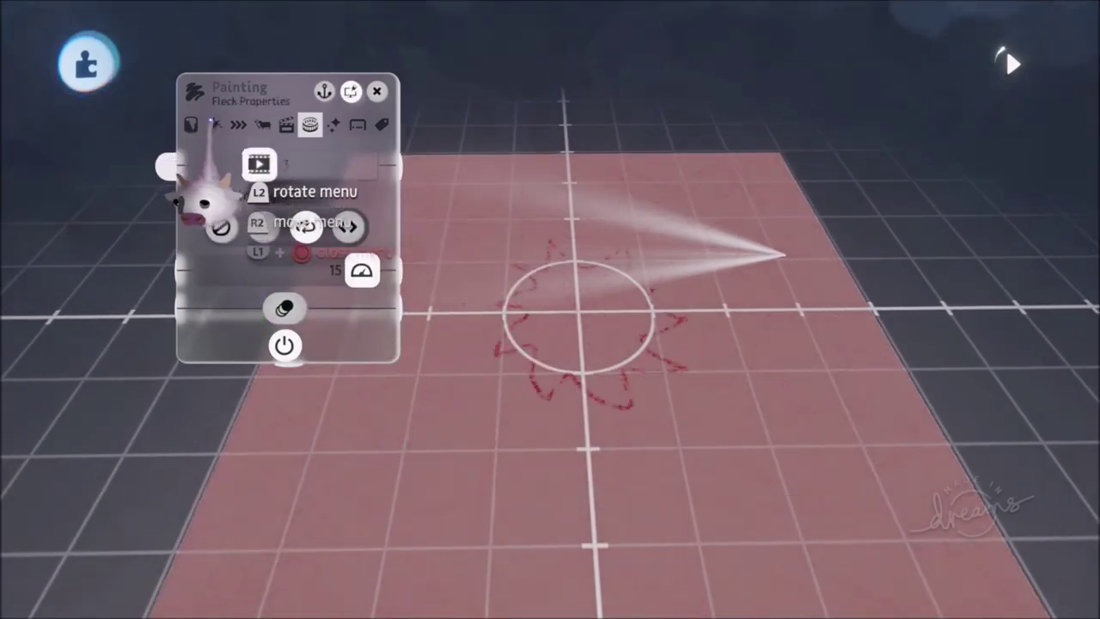
- Set the red painting's Rotational Duplicates to All Directions
click(212, 124)
click(262, 124)
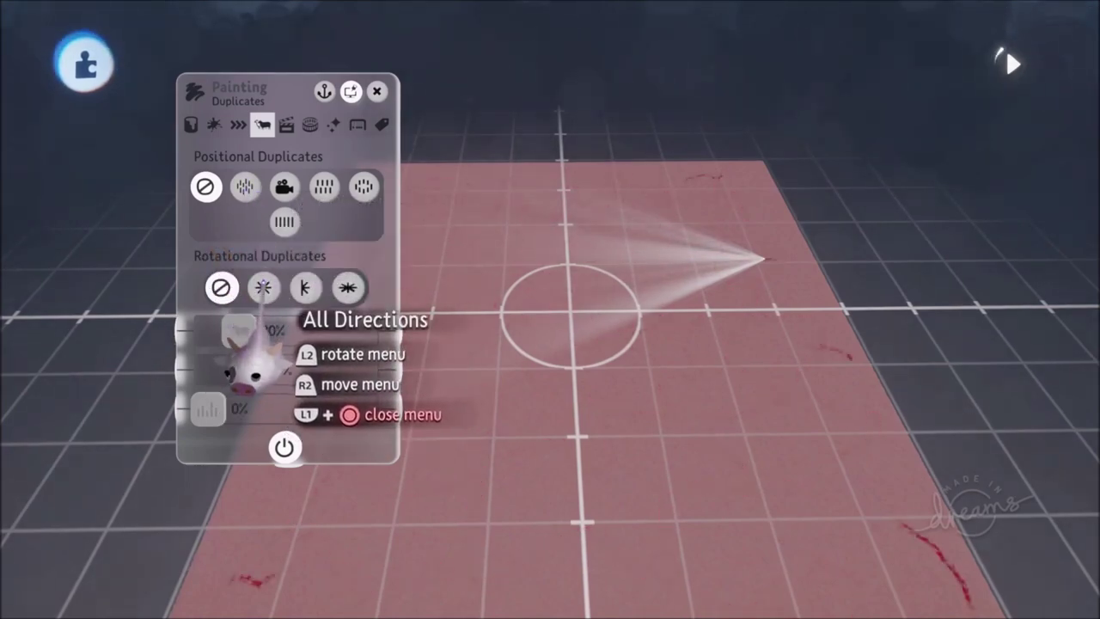
click(263, 287)
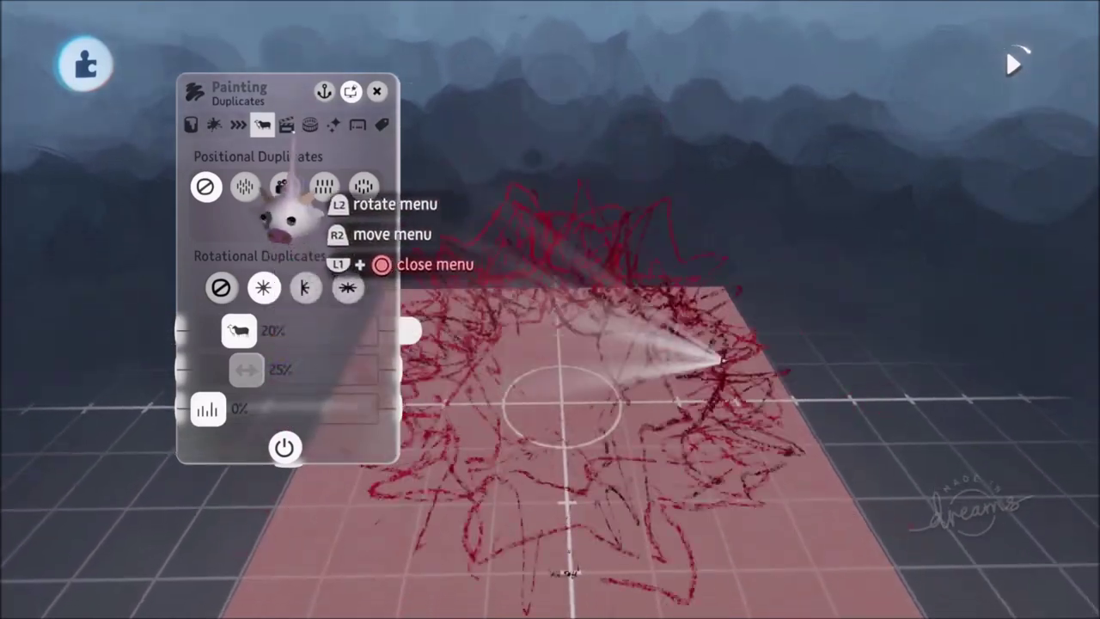
- Set the red painting's frame-by-frame Animation Type to Play Once and view the resulting burst
click(286, 125)
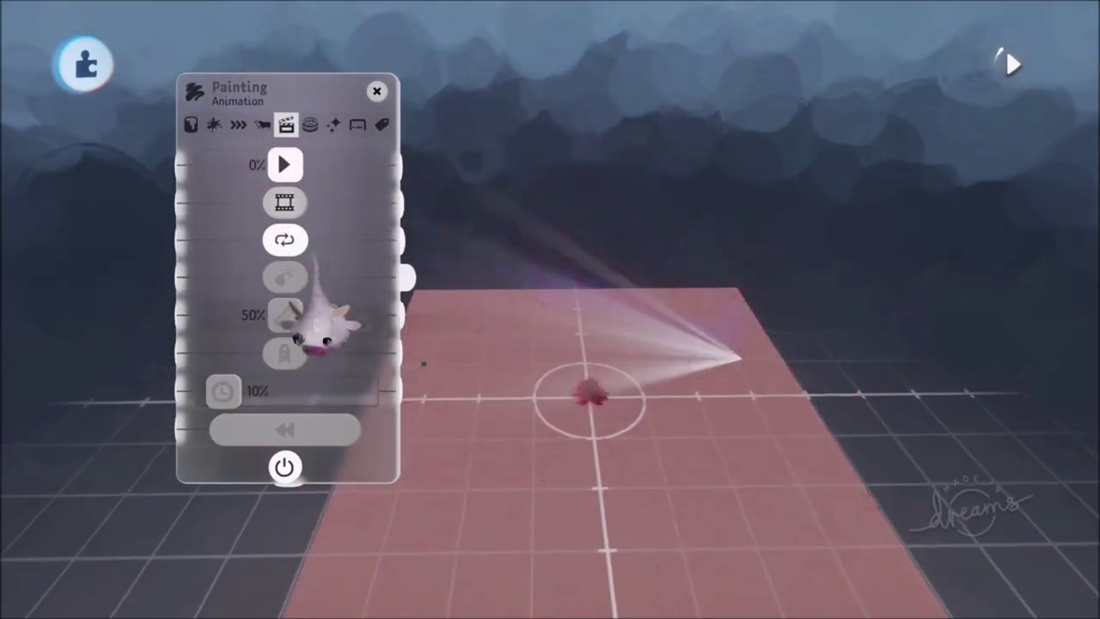
click(309, 125)
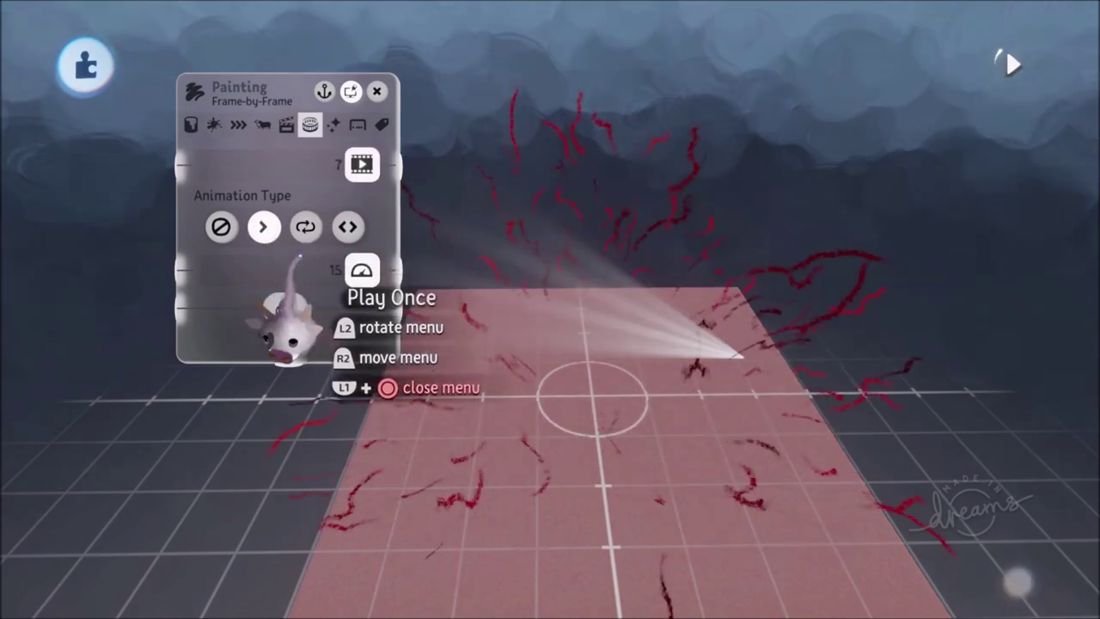
key(Down)
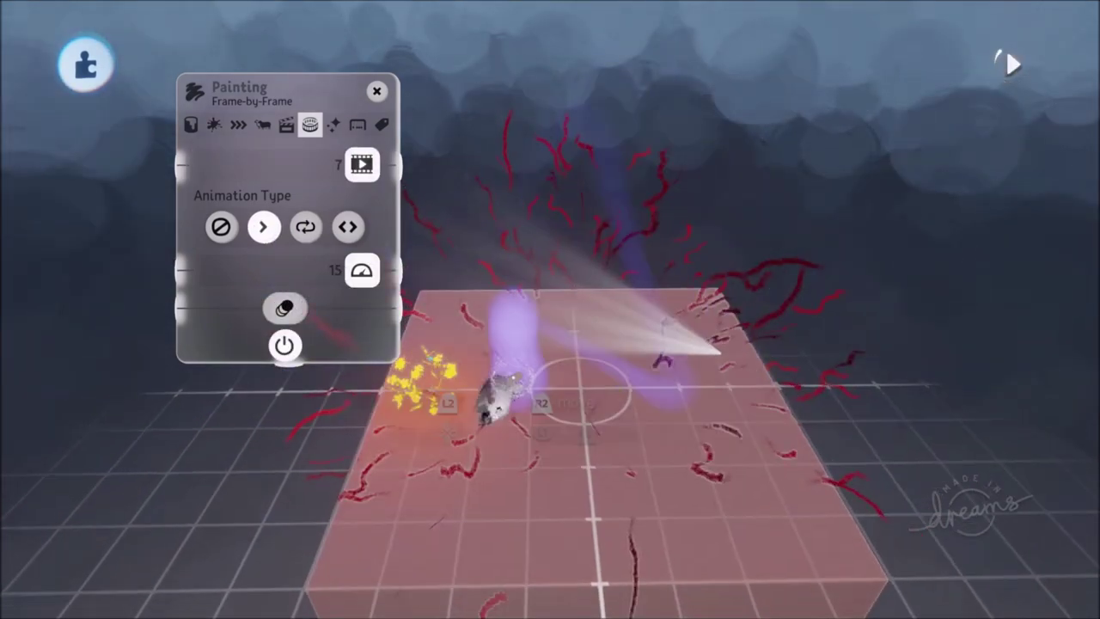
key(Down)
scroll(529, 420, up, 3)
mouse_move(532, 427)
middle_down()
mouse_move(530, 255)
mouse_move(557, 185)
middle_up()
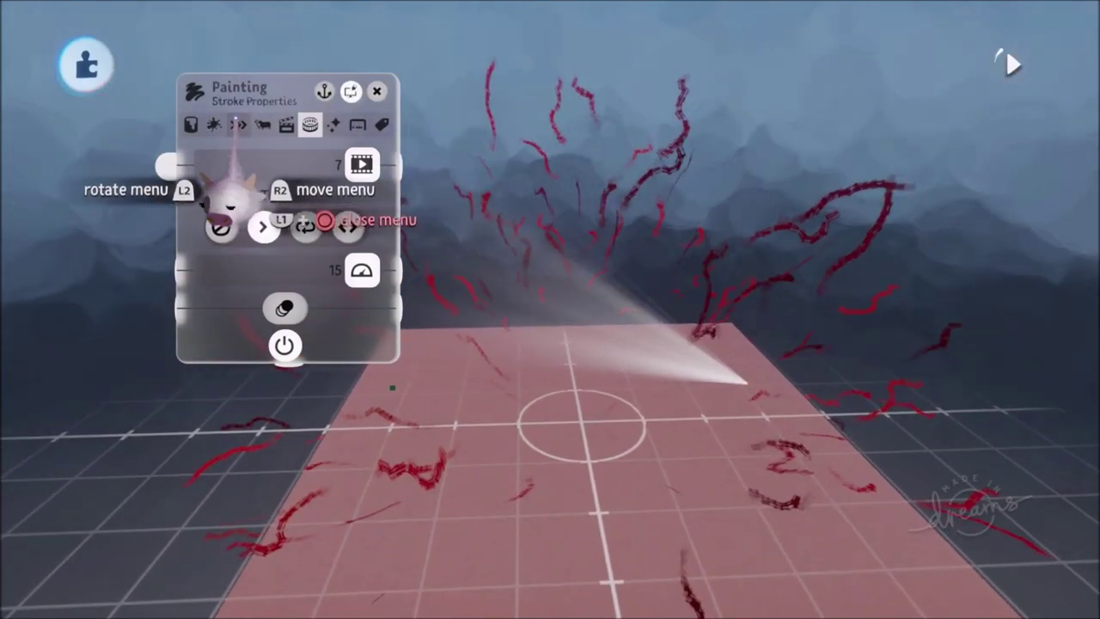
- Open the red painting's Coat Properties and move the settings up to reach the glow value
click(238, 125)
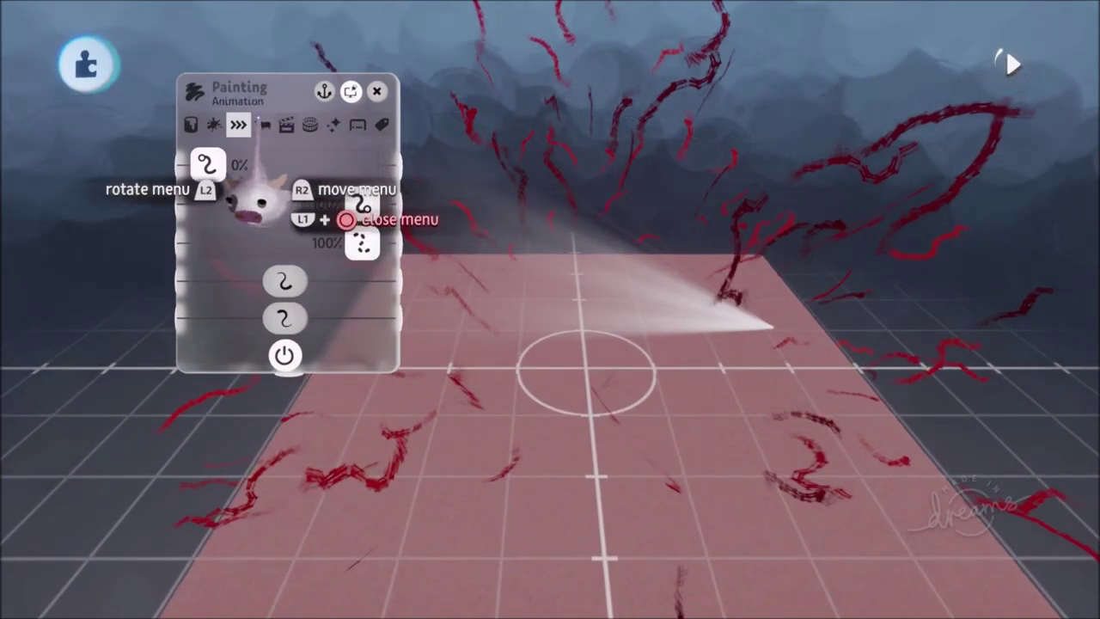
click(192, 126)
drag(261, 438, 230, 336)
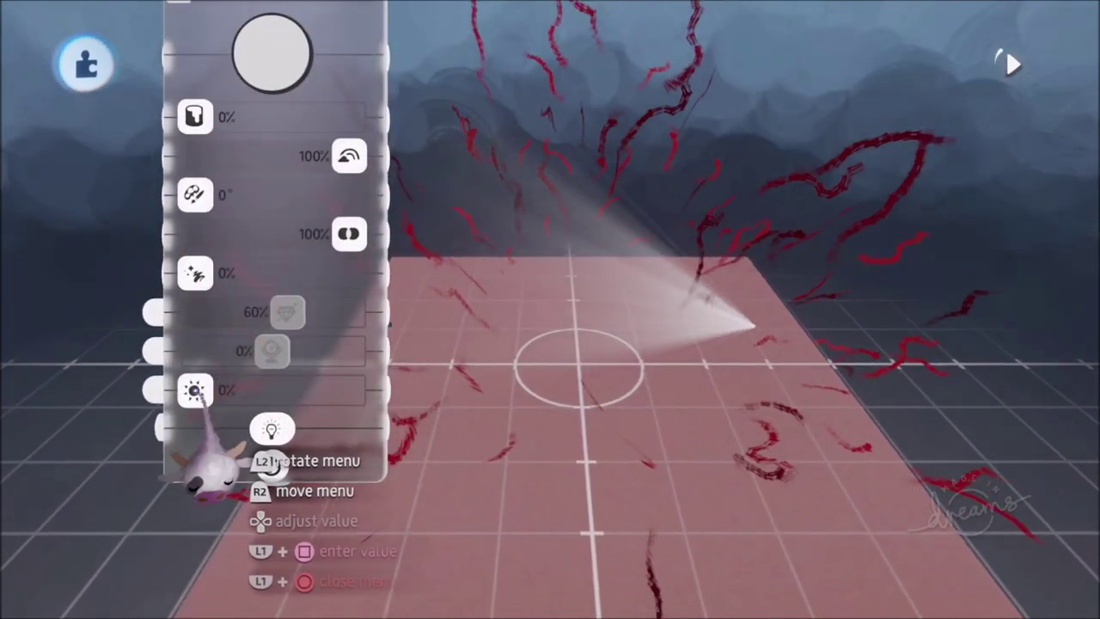